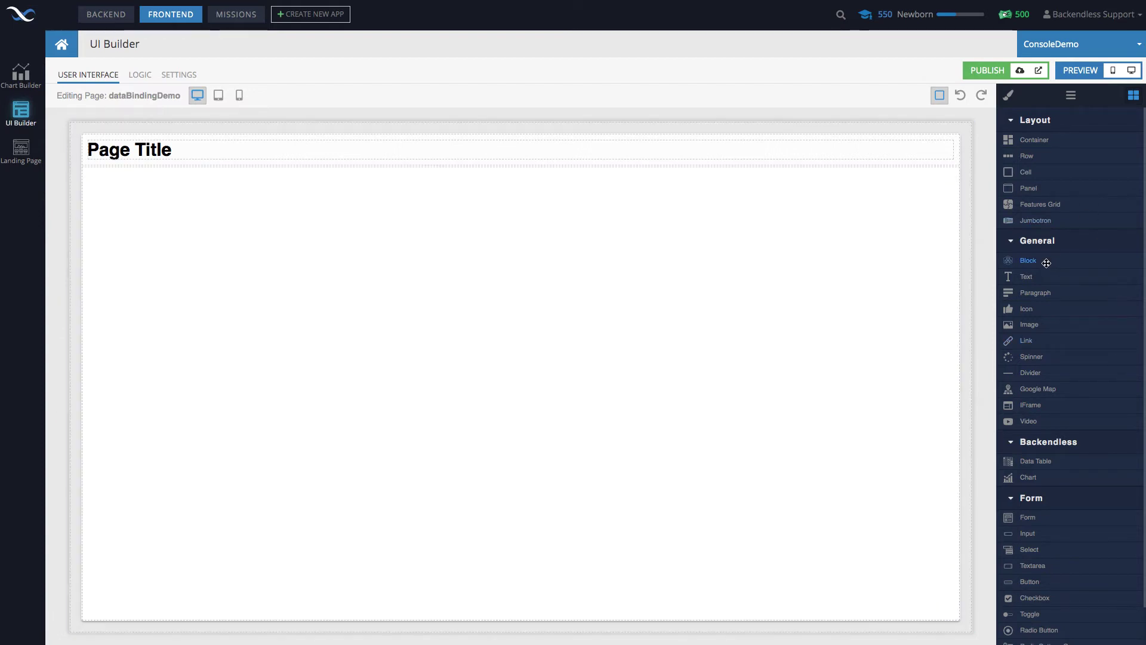
Add a Block to the page's Workspace and centre it horizontally and vertically with the Workspace's flex justify and align-items settings.
left_click_drag(1050, 263, 818, 260)
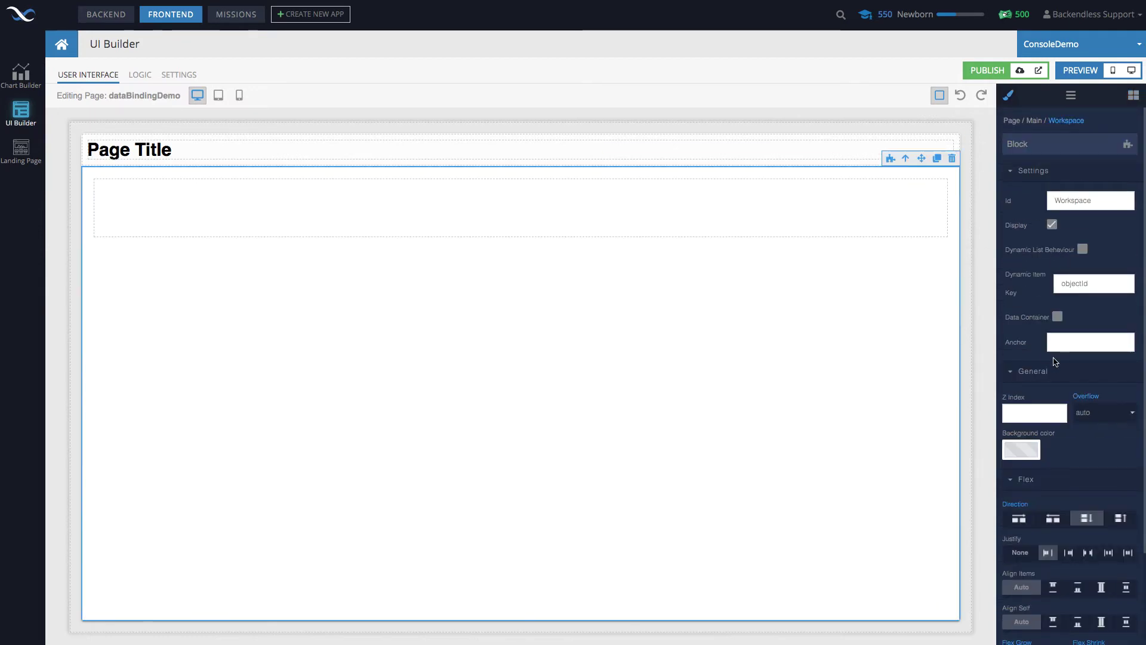
scroll(1102, 394, "down", 2)
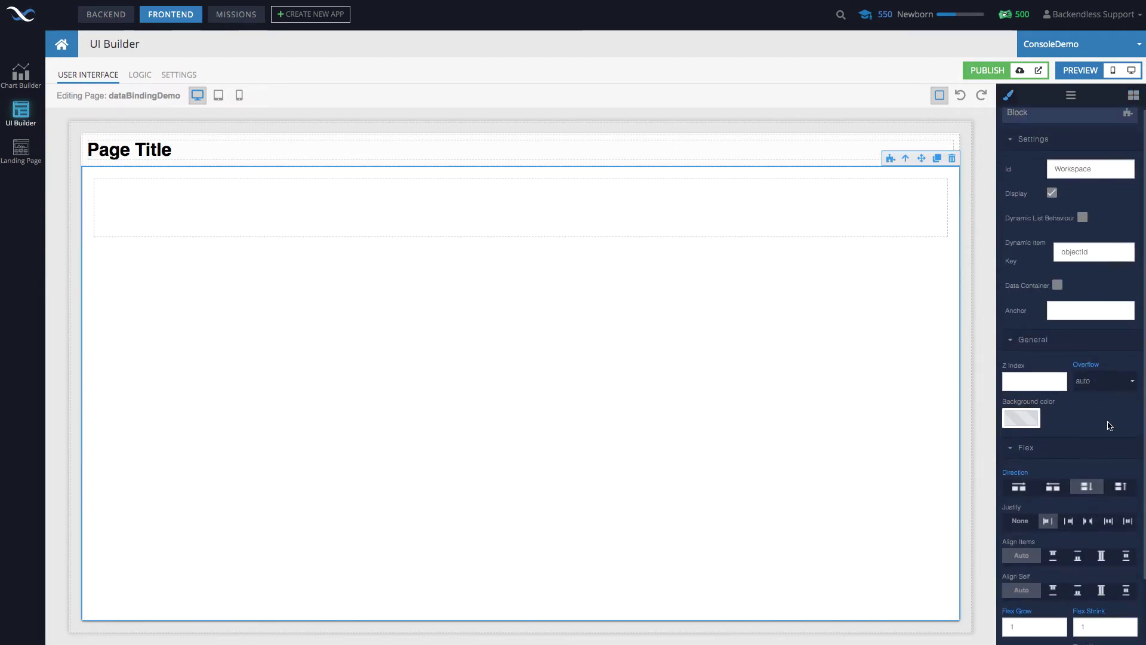
scroll(1051, 418, "down", 3)
left_click(1127, 466)
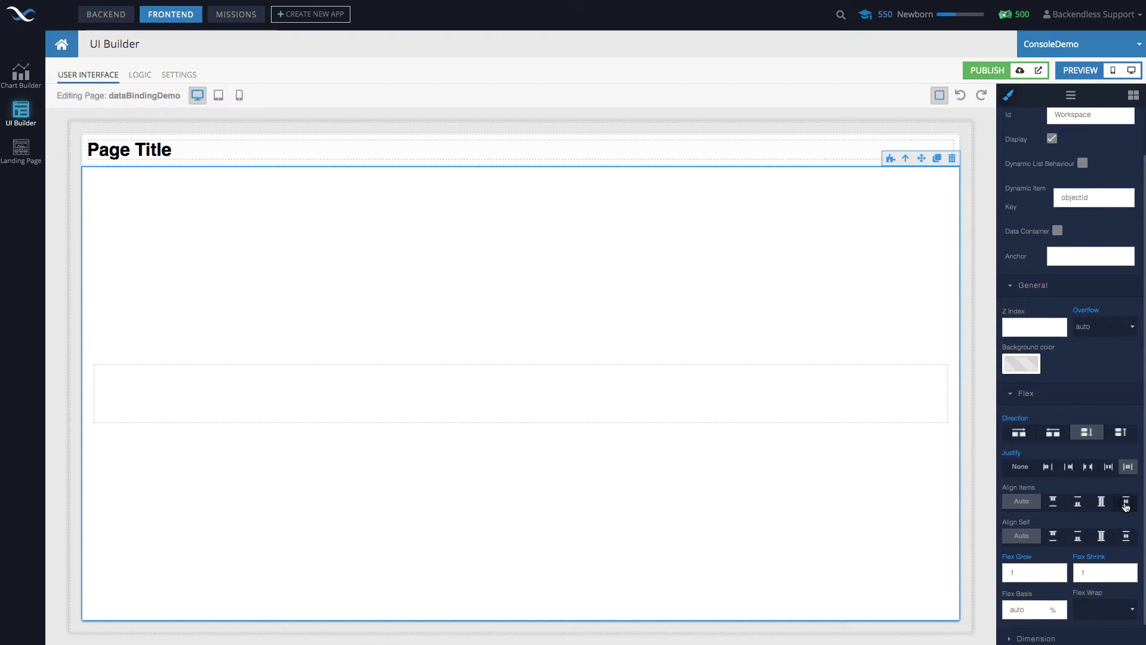
left_click(1127, 501)
Place a Toggle component inside the new block.
left_click(530, 392)
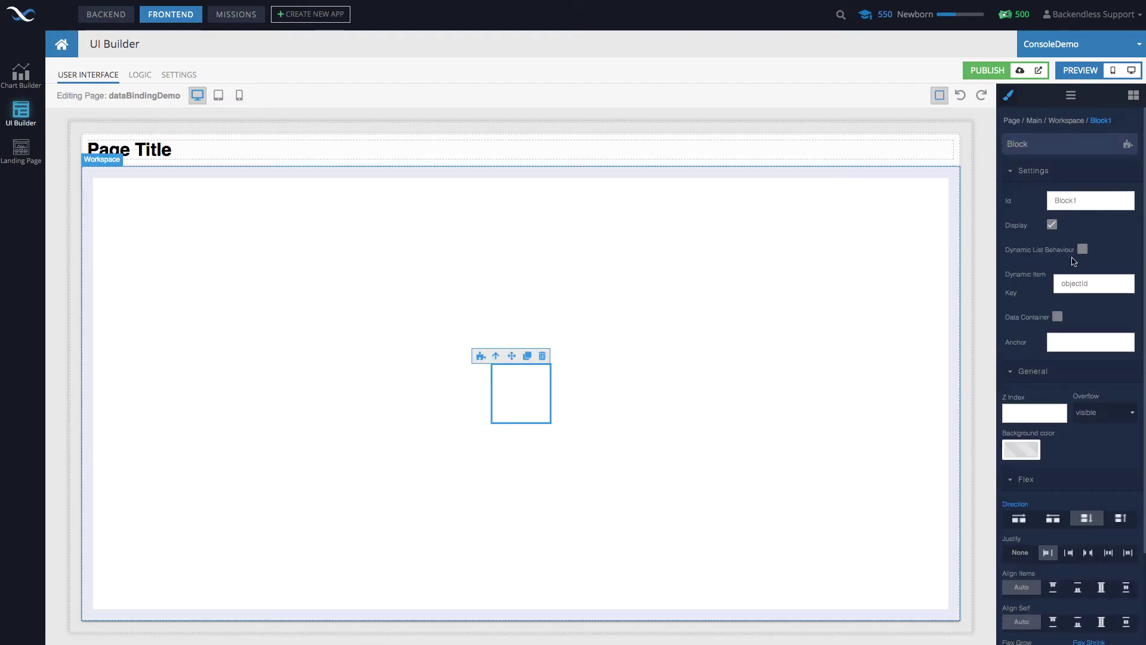
left_click(1133, 95)
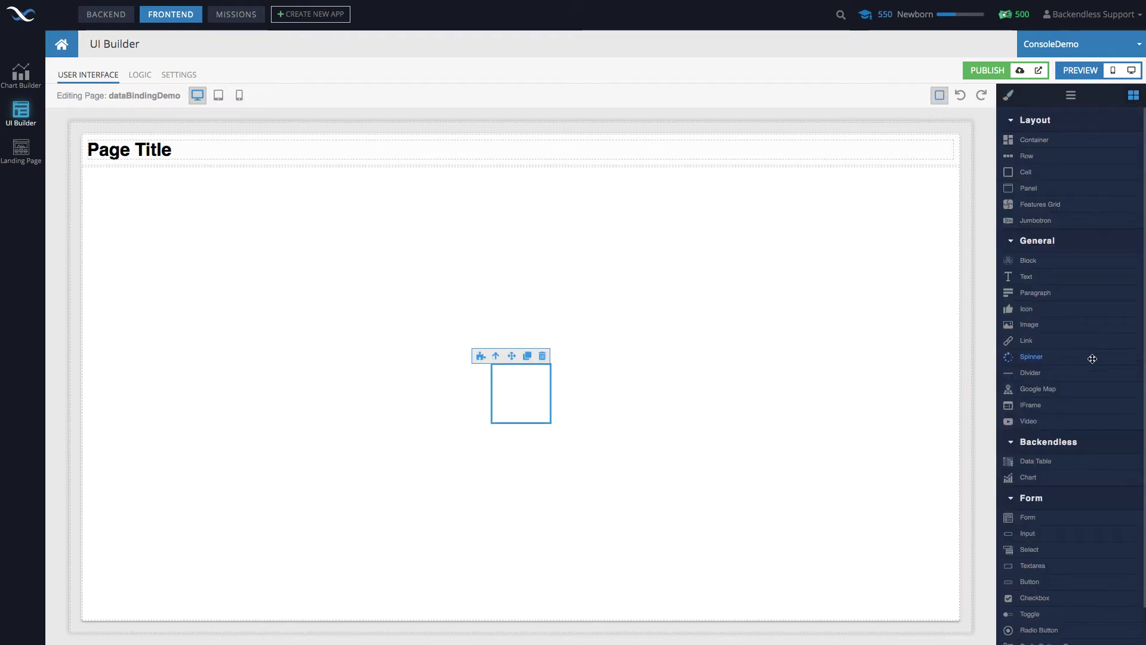
scroll(1092, 358, "down", 2)
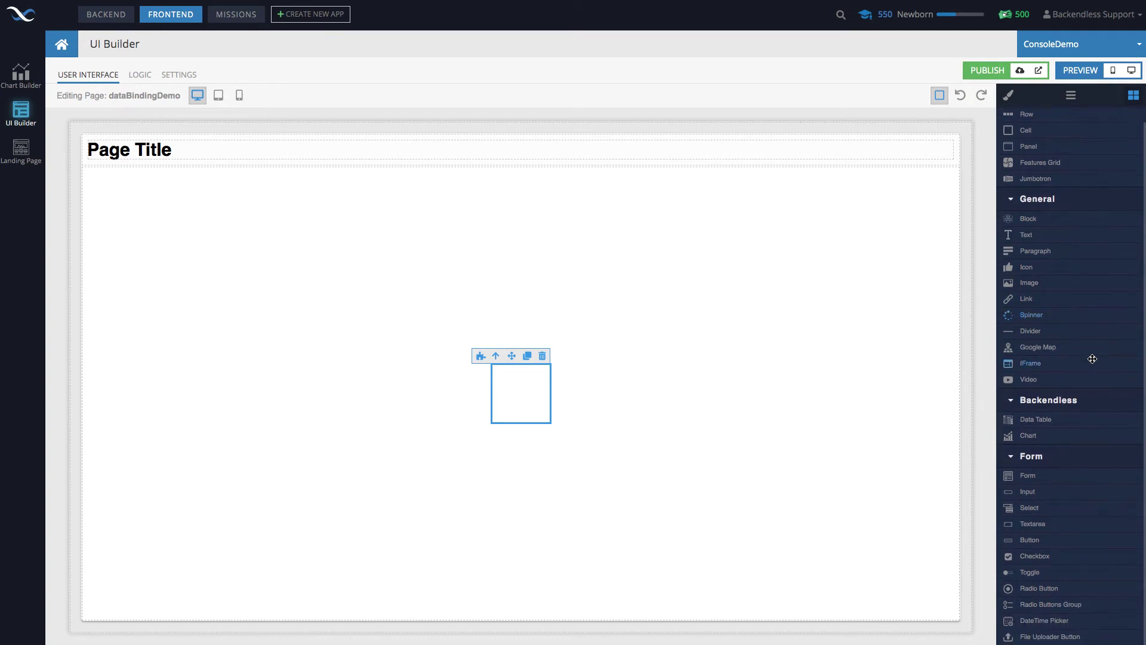
left_click_drag(1030, 572, 505, 327)
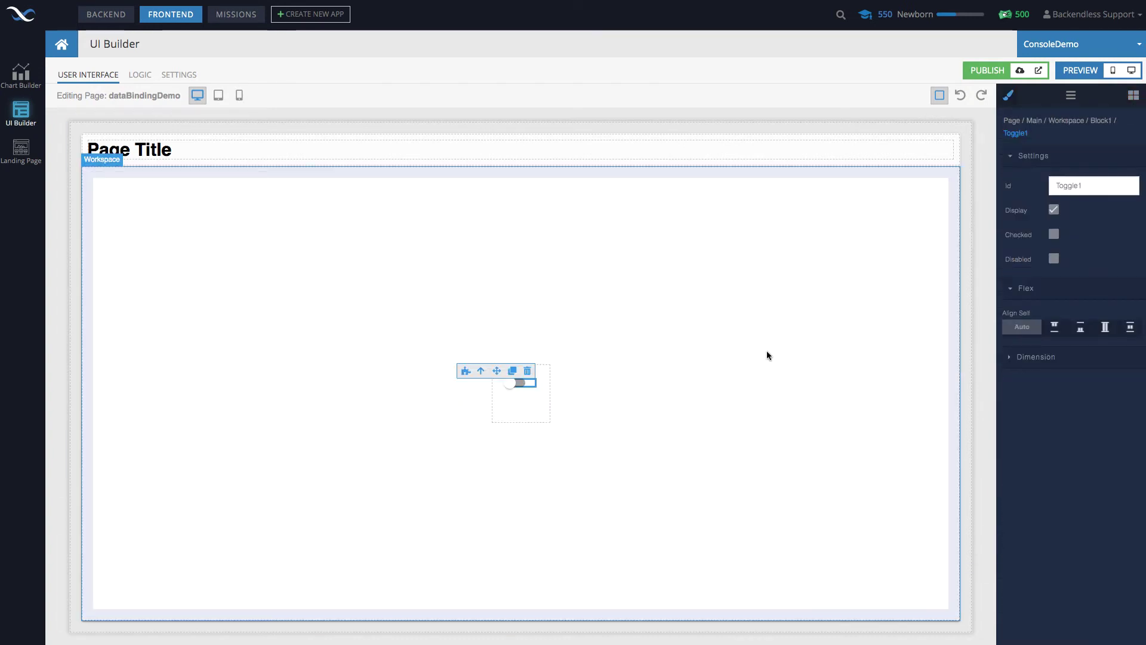
Set the block's flex direction to a horizontal row and add an Image component beside the toggle.
left_click(532, 402)
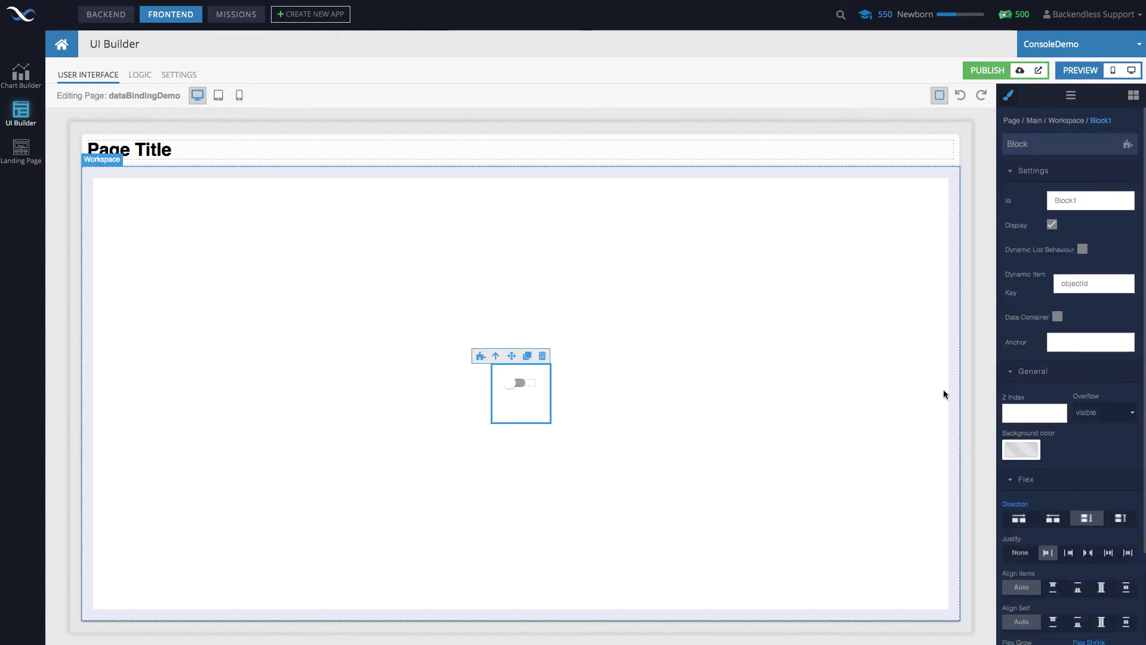
left_click(1019, 519)
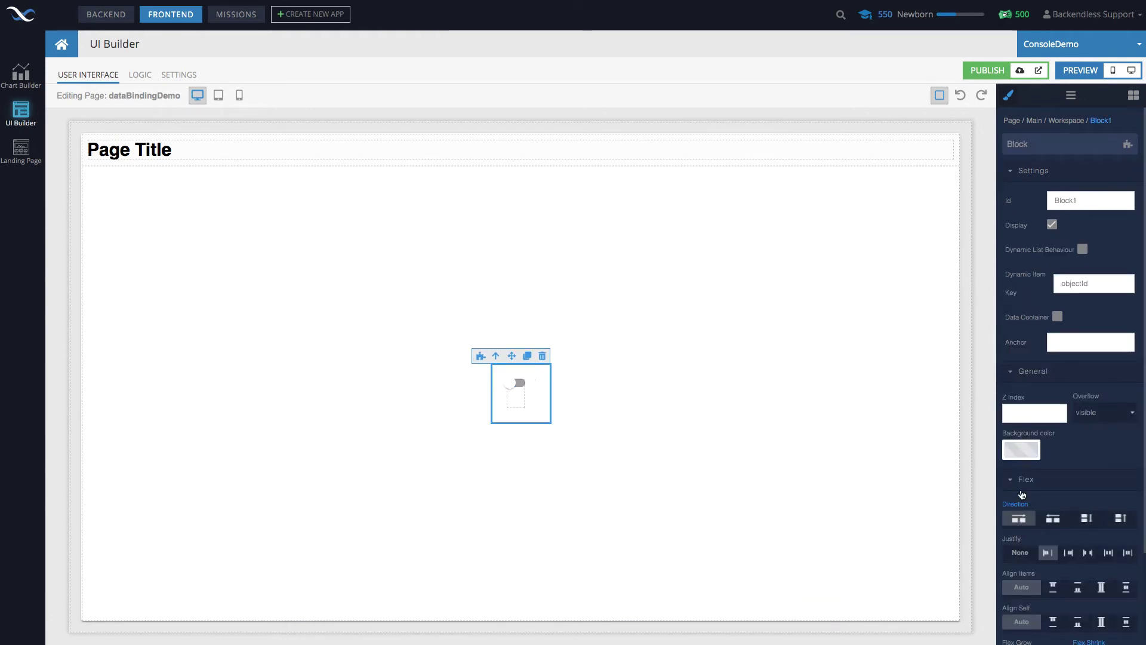
left_click(1133, 94)
scroll(1084, 375, "down", 1)
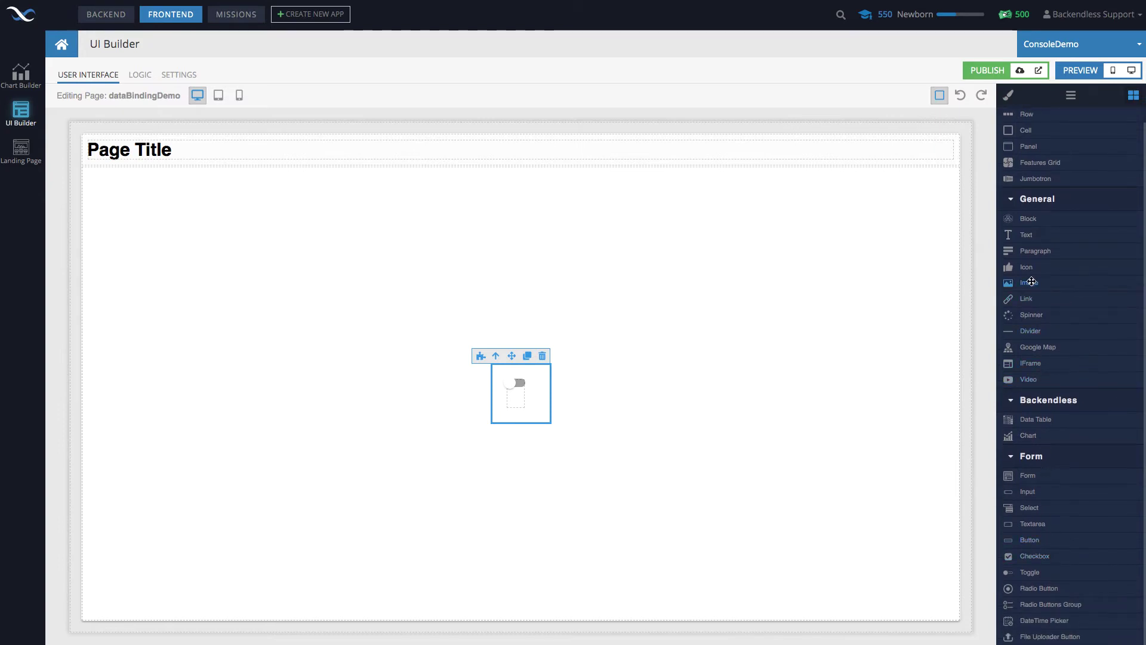
left_click_drag(1031, 281, 537, 382)
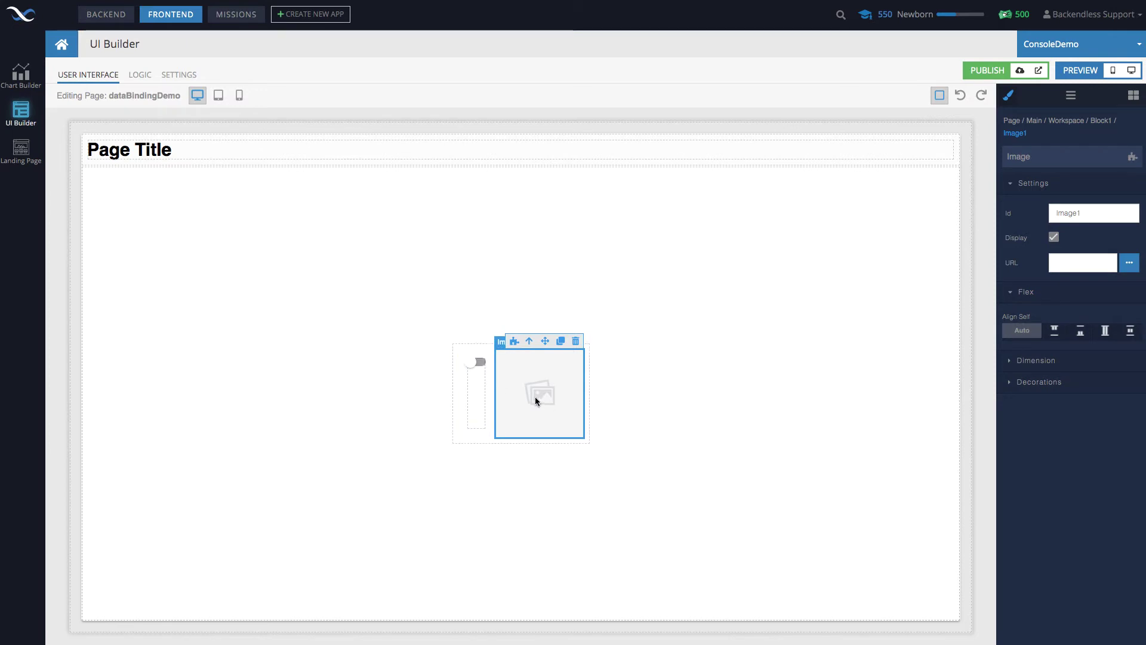
Paste the copied lizard picture link as the image's source URL.
left_click(1077, 262)
key("ctrl+v")
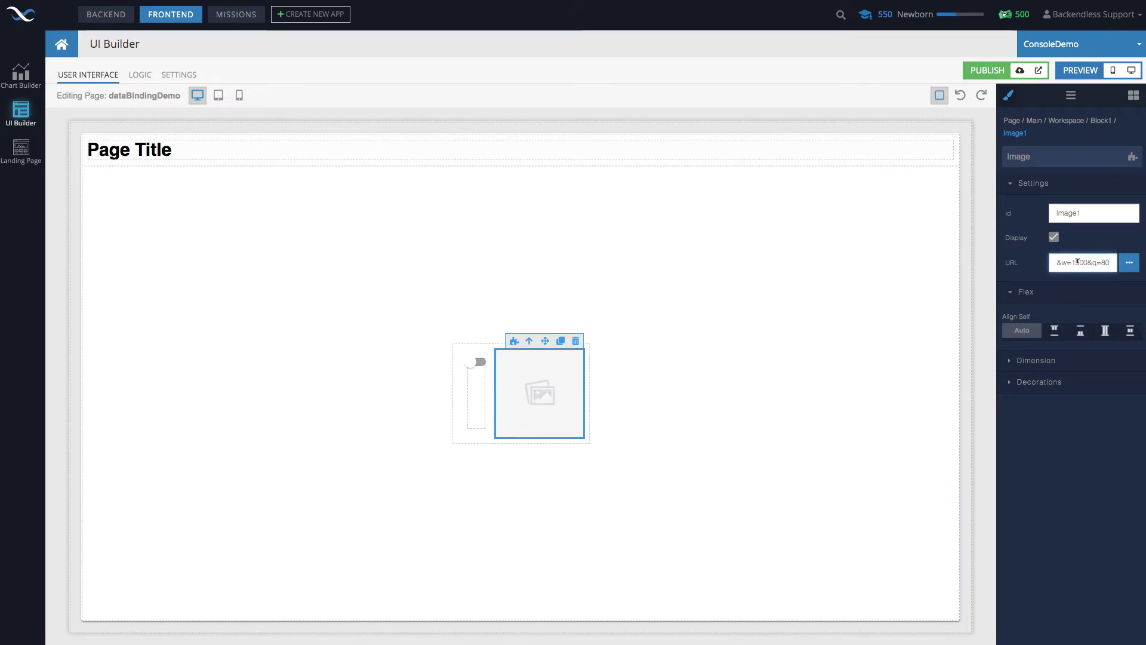
left_click(545, 382)
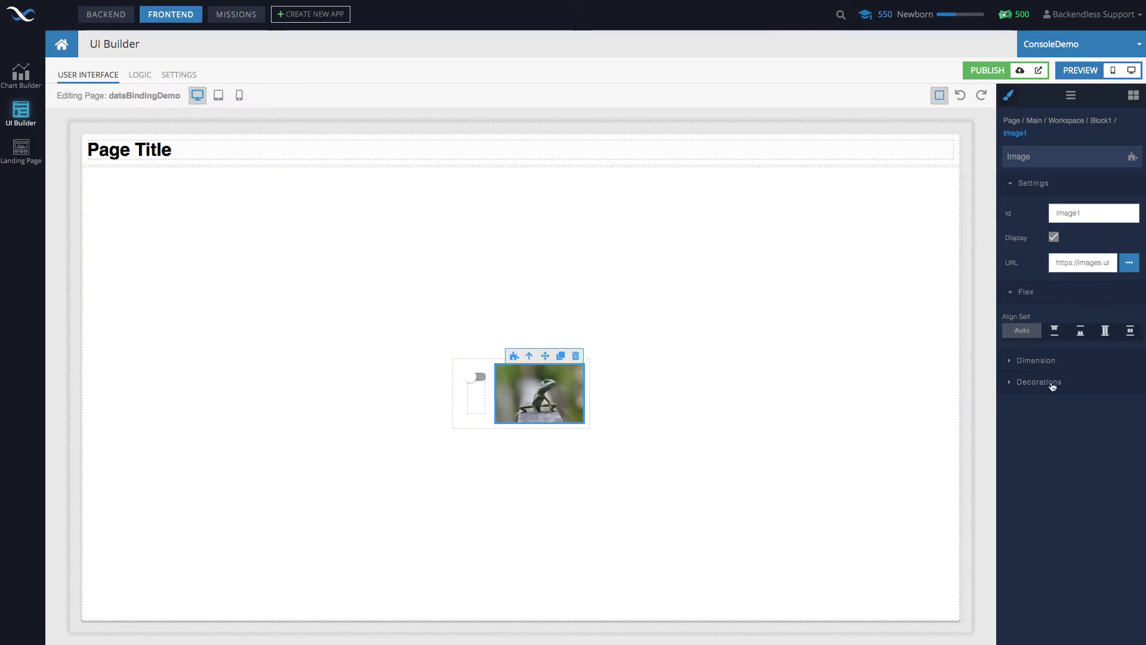
Set the image's width to 300 px.
left_click(1037, 359)
left_click(1027, 401)
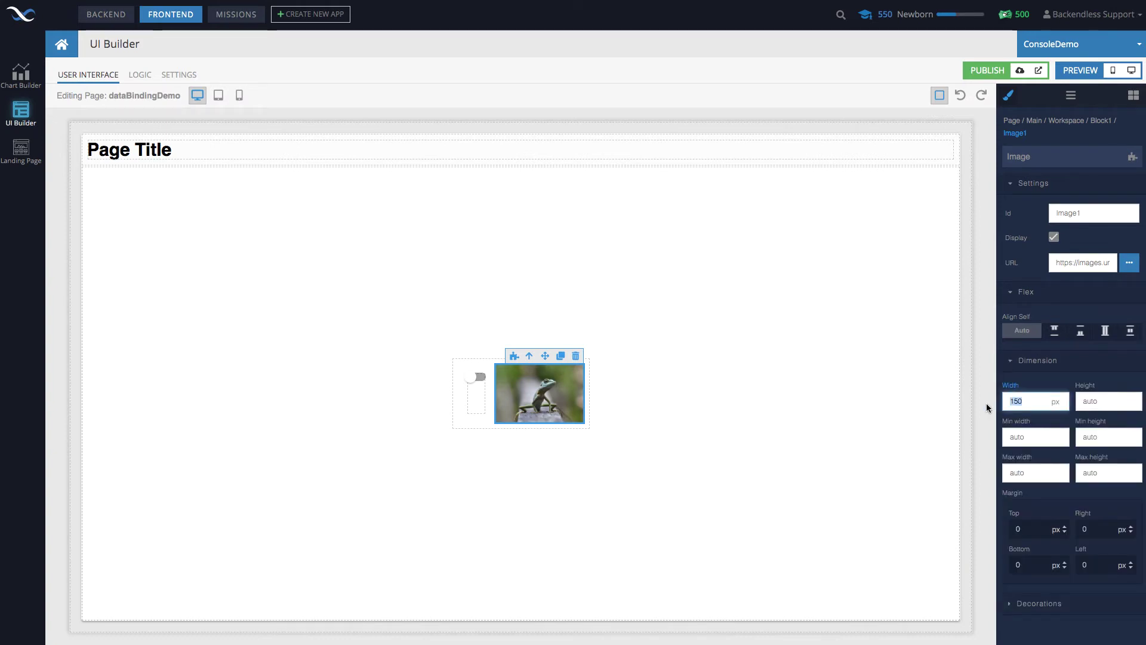
type("300")
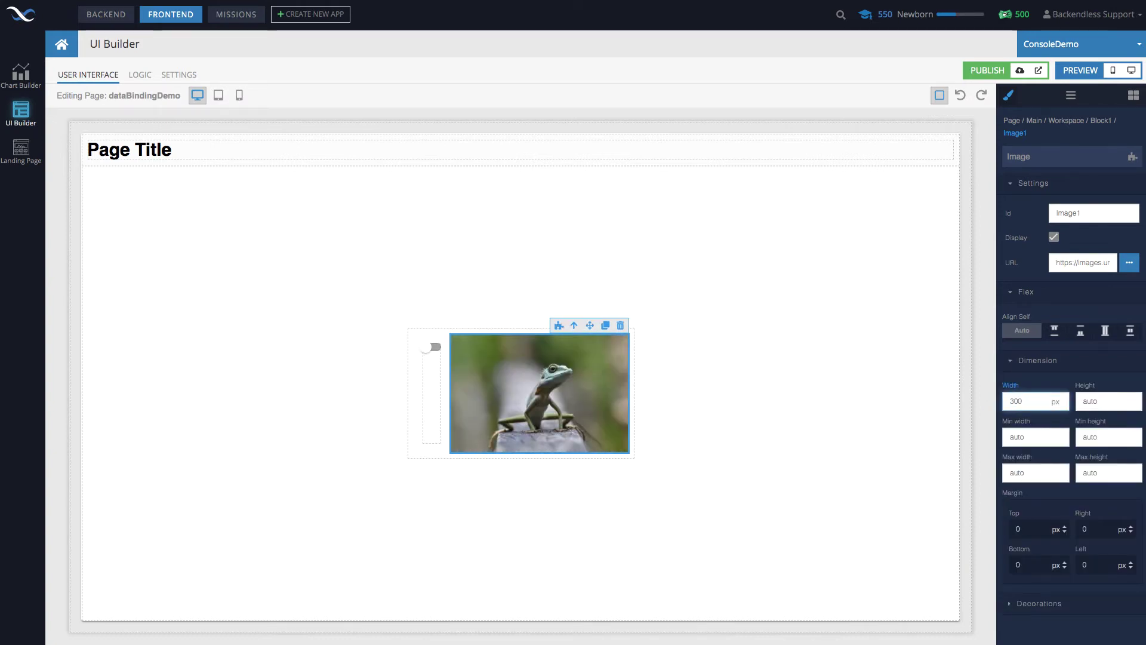
left_click(761, 436)
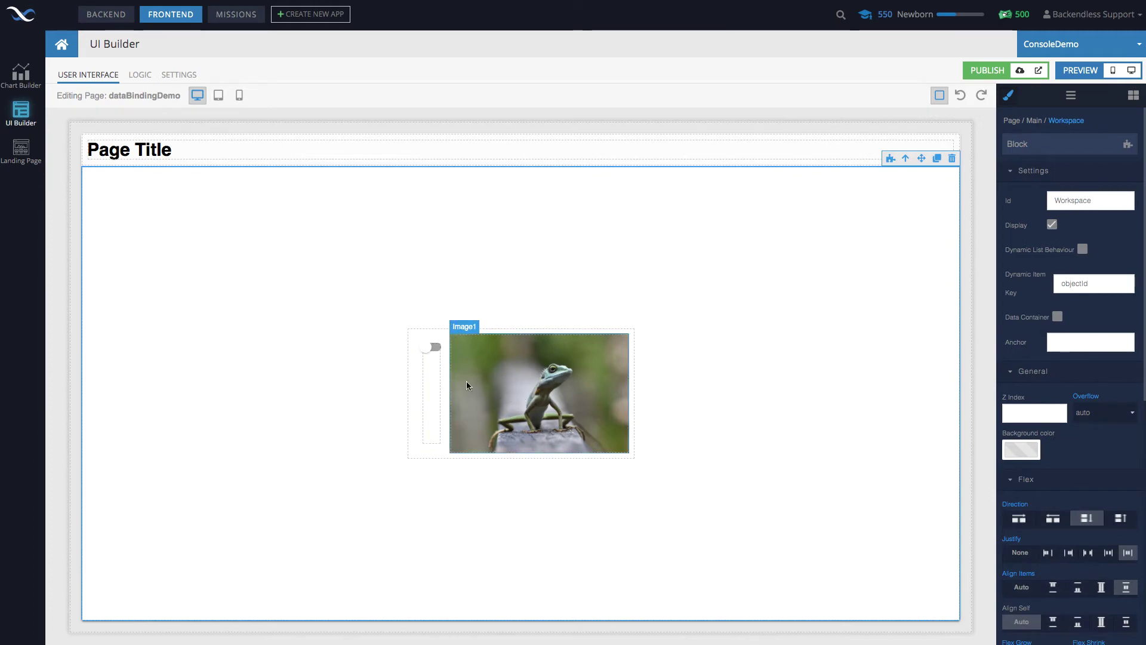
left_click(421, 449)
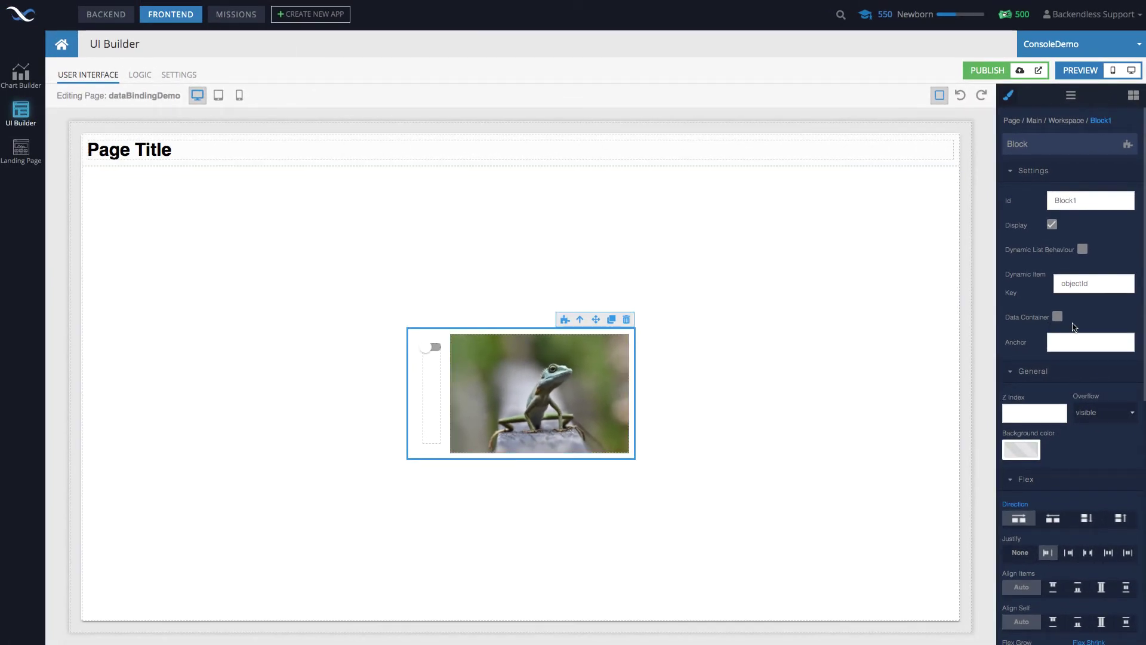
left_click(435, 388)
left_click(474, 381)
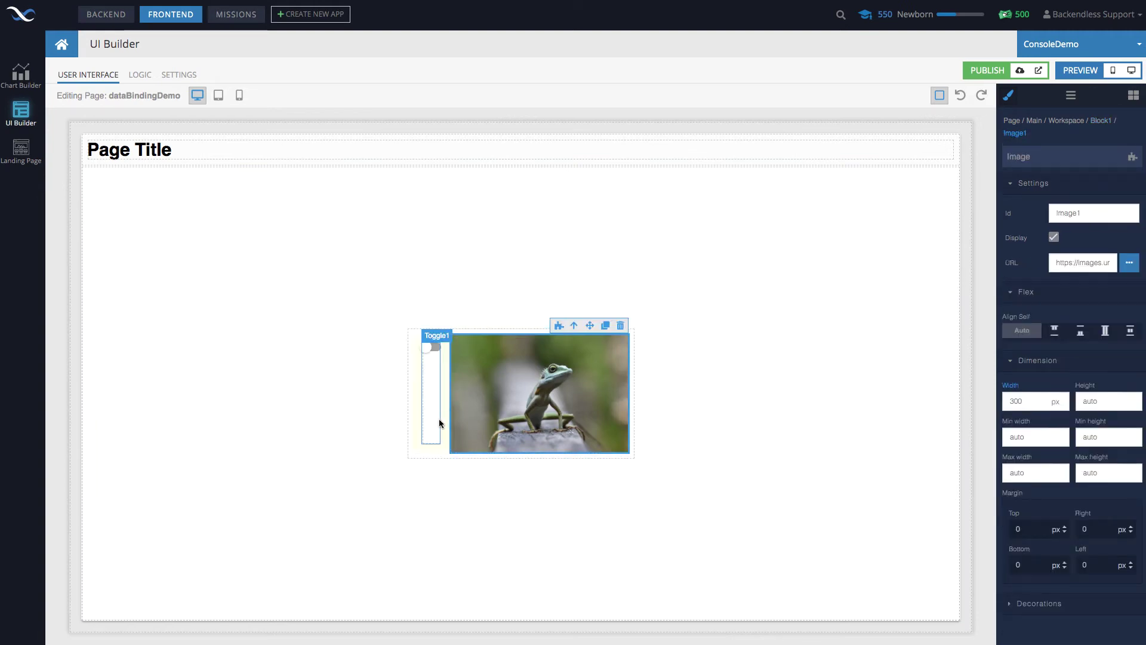
left_click(425, 451)
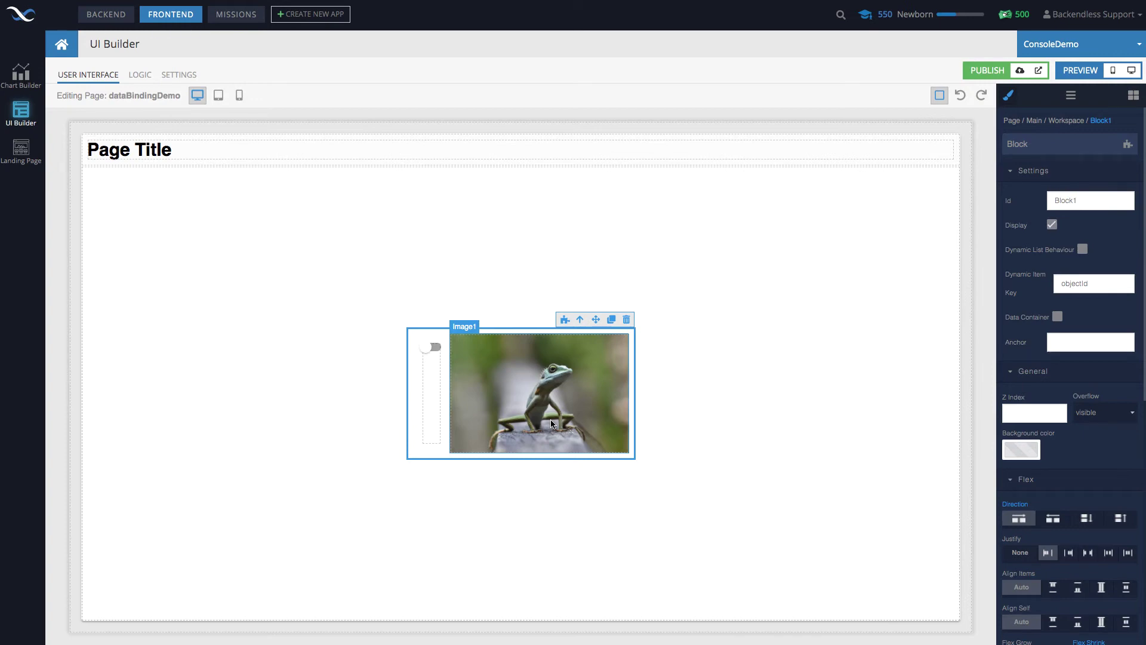
Bind the toggle's Checked State Logic to the data property showImage.
left_click(427, 406)
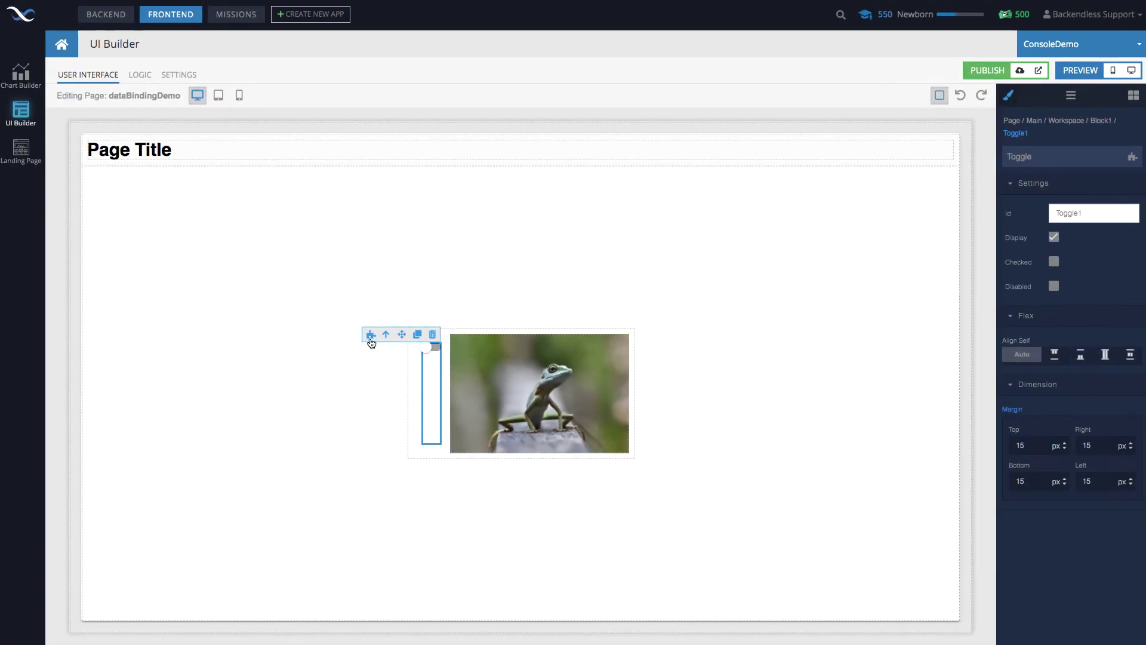
left_click(370, 336)
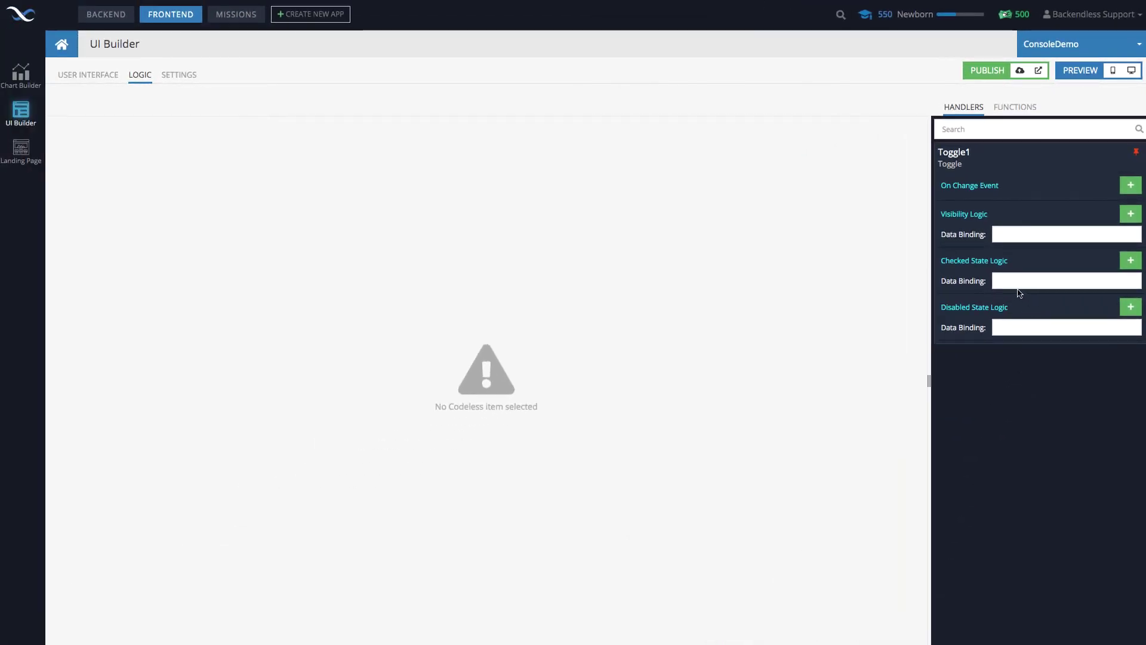
left_click(1007, 279)
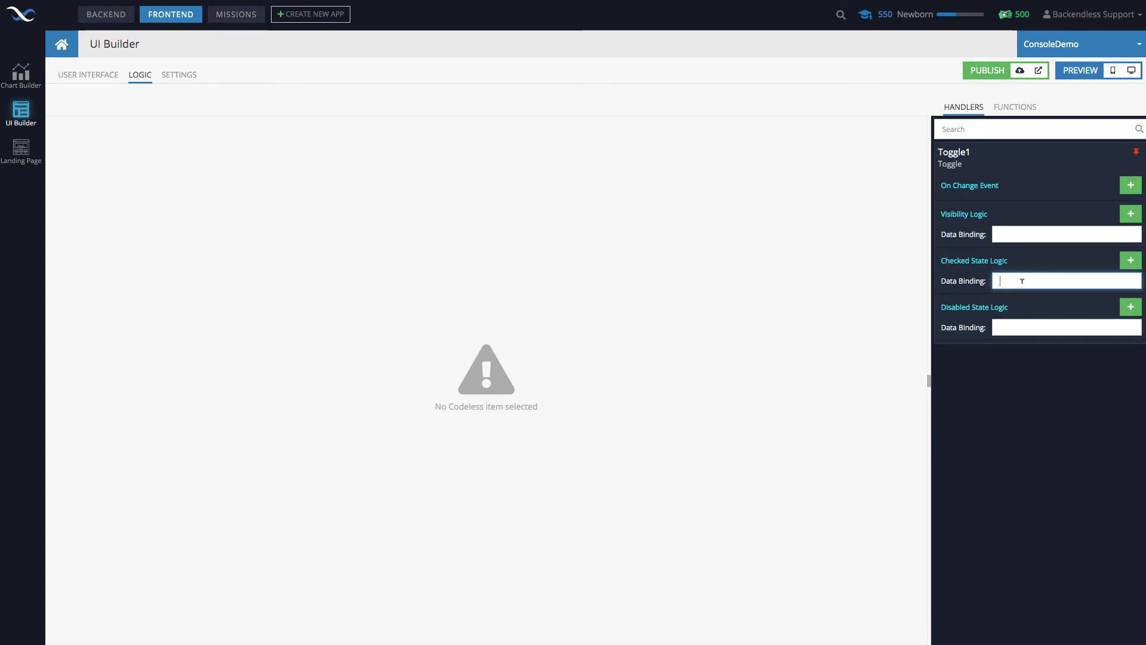
type("s")
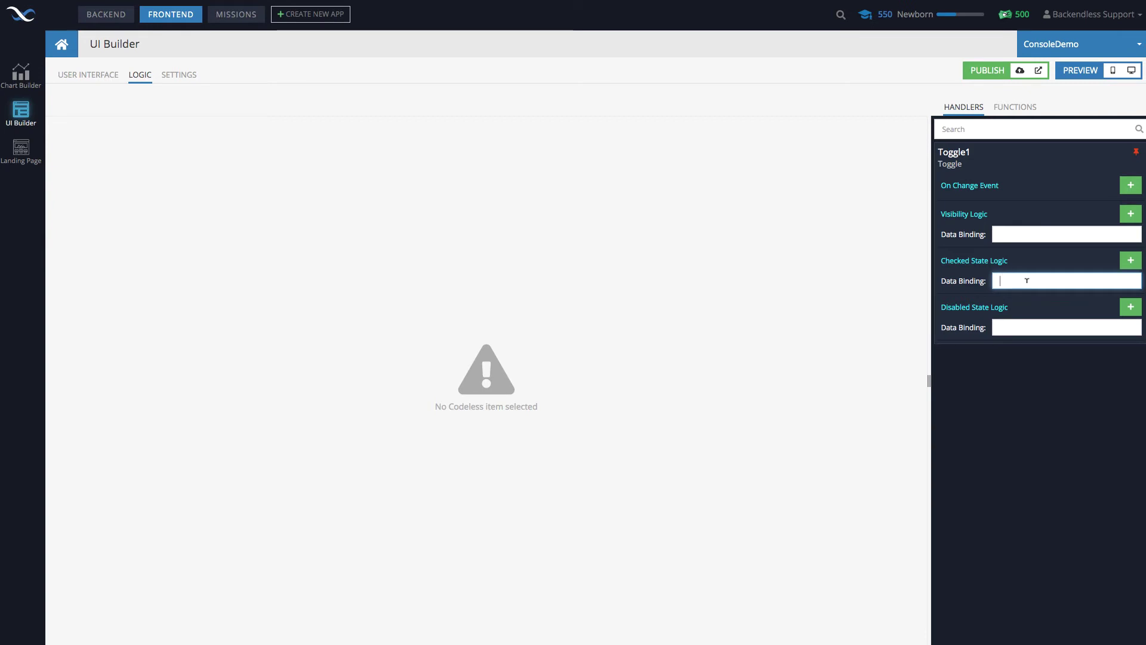
type("howima")
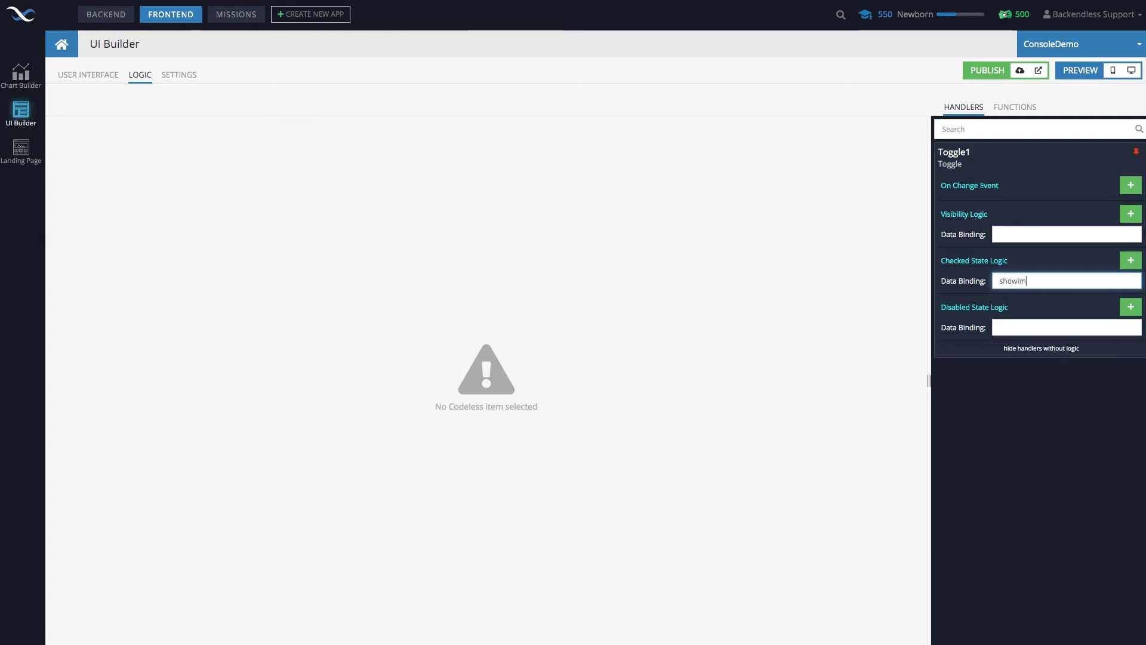
type("ge")
left_click(1039, 307)
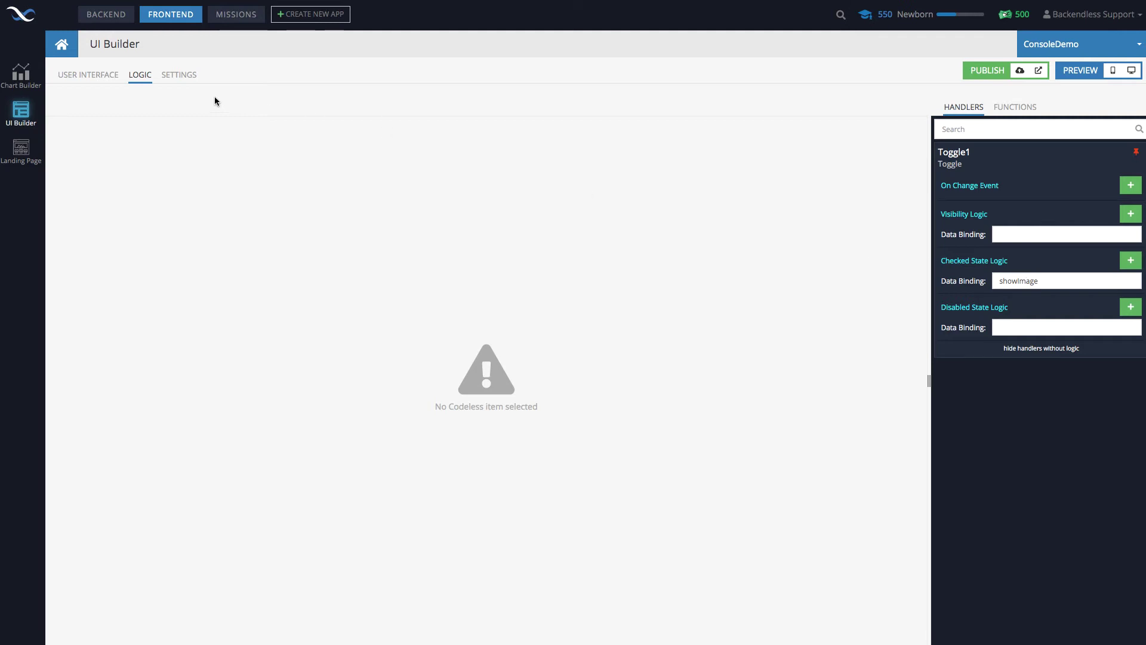
Bind the image's Visibility Logic to the data property showImage.
left_click(94, 75)
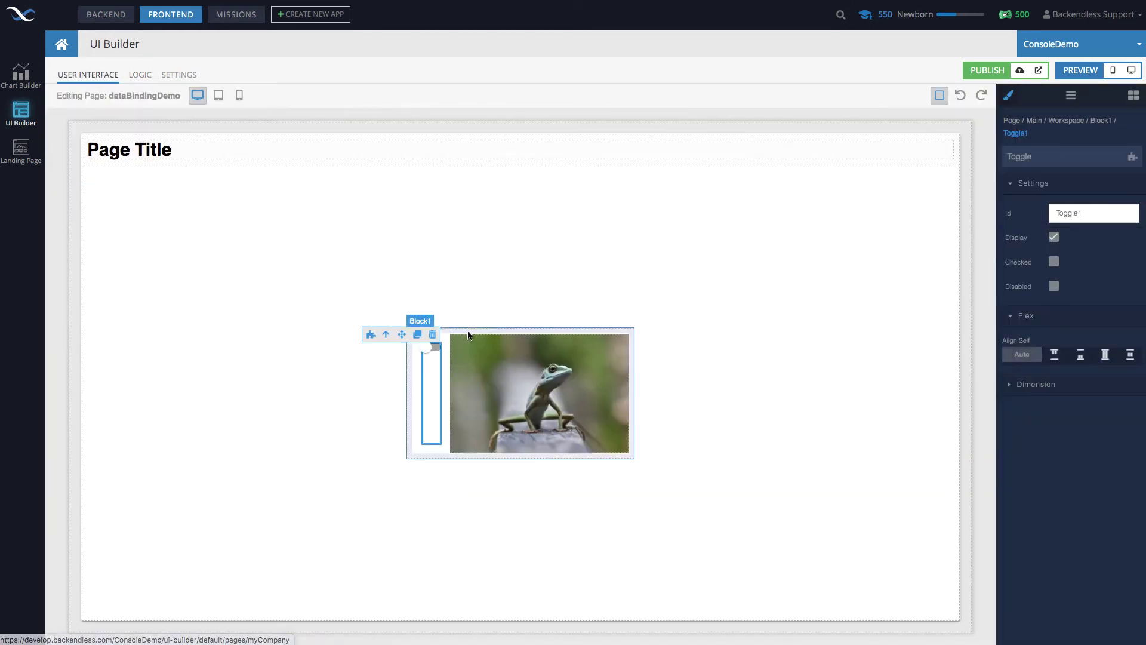
left_click(477, 351)
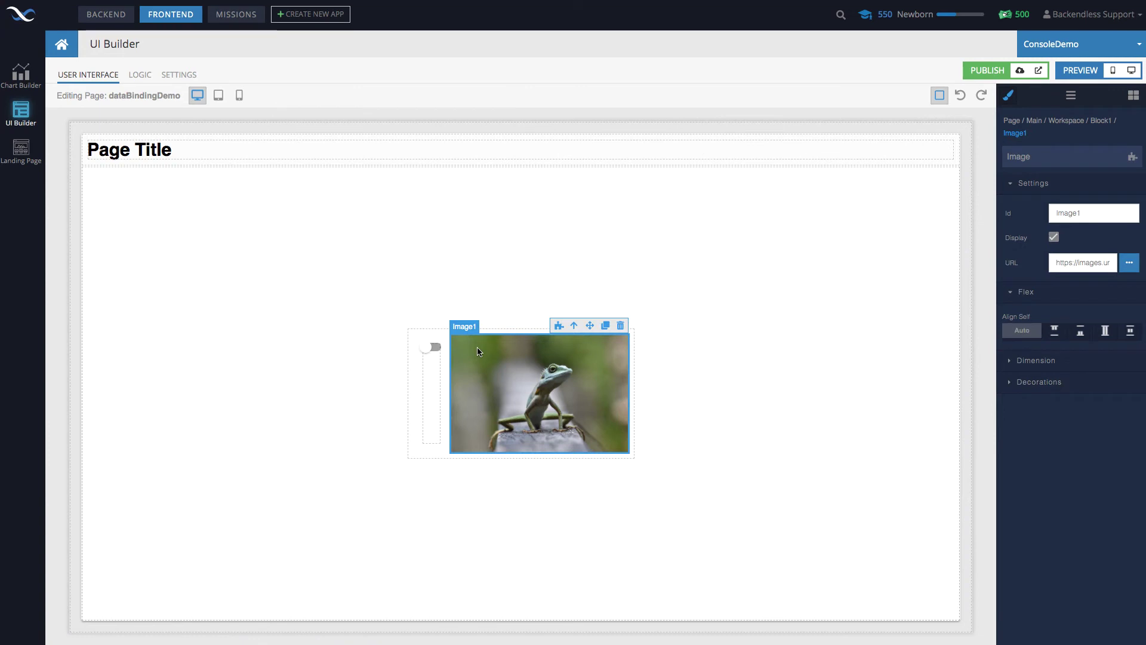
left_click(558, 325)
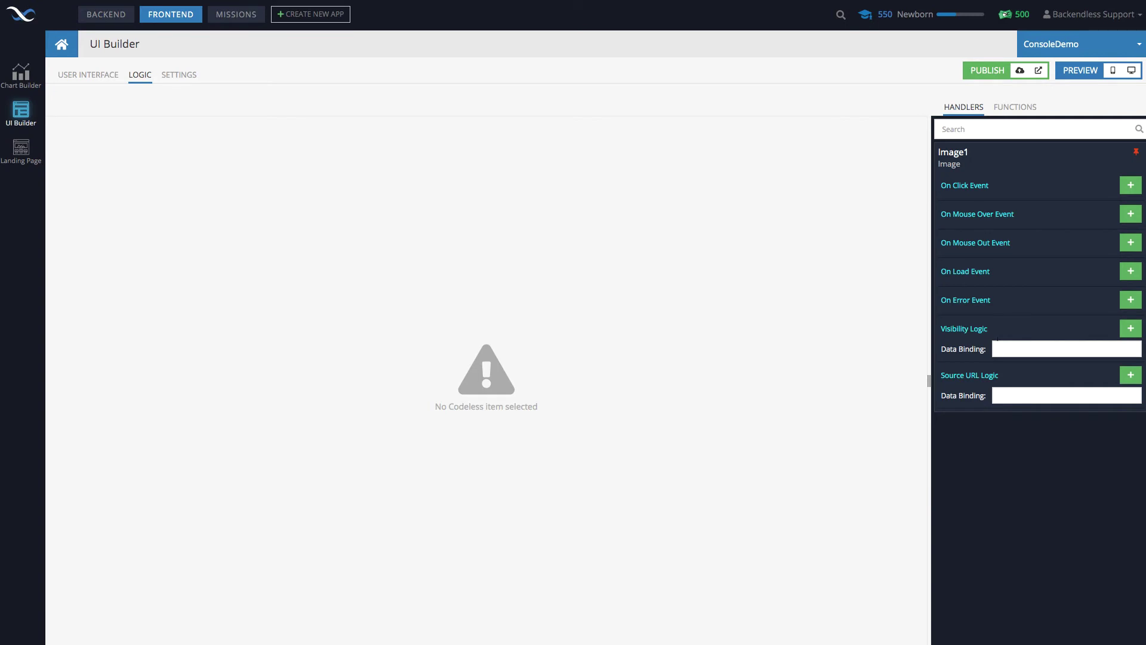
left_click(1006, 345)
type("showImage")
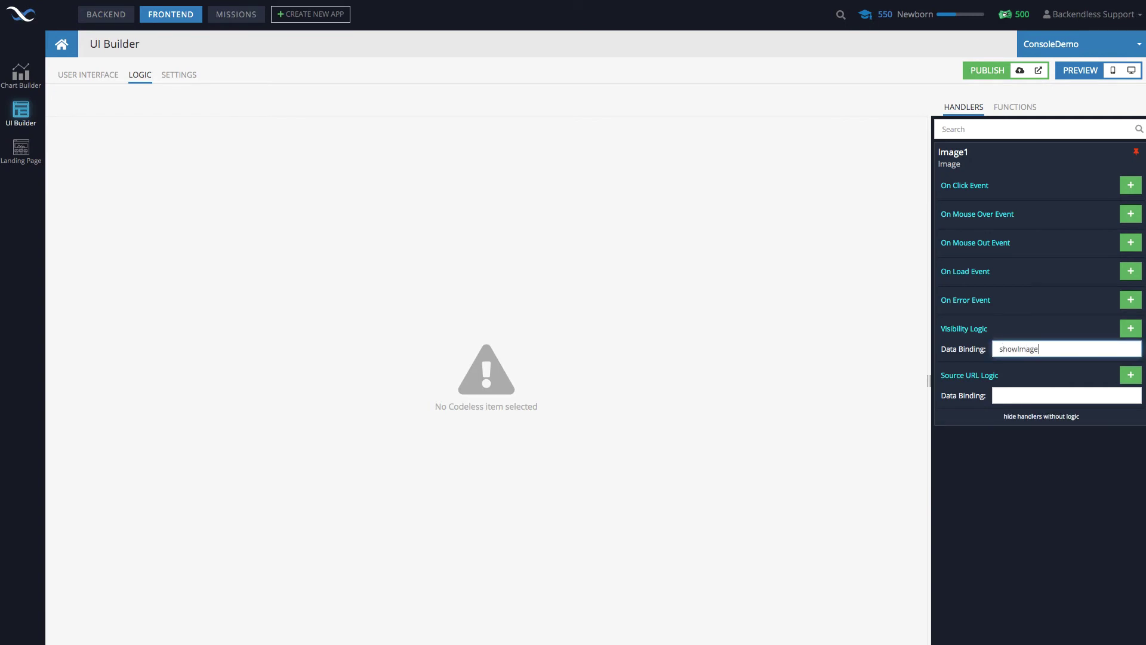
left_click(1048, 371)
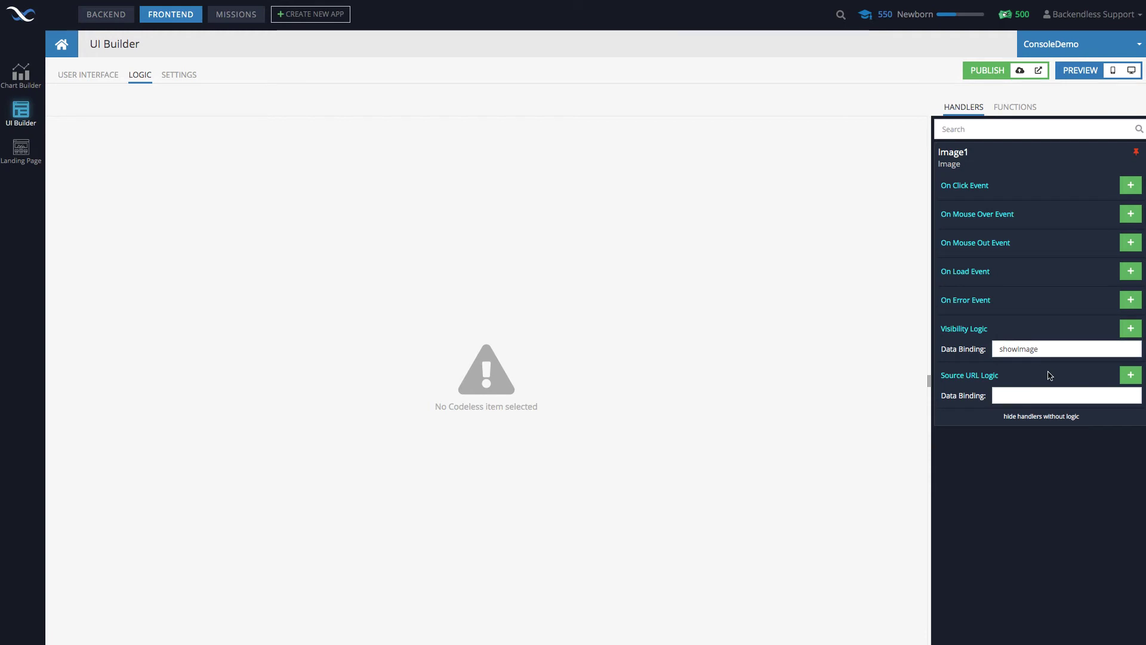
Return to the page design and make the toggle checked by default.
left_click(95, 79)
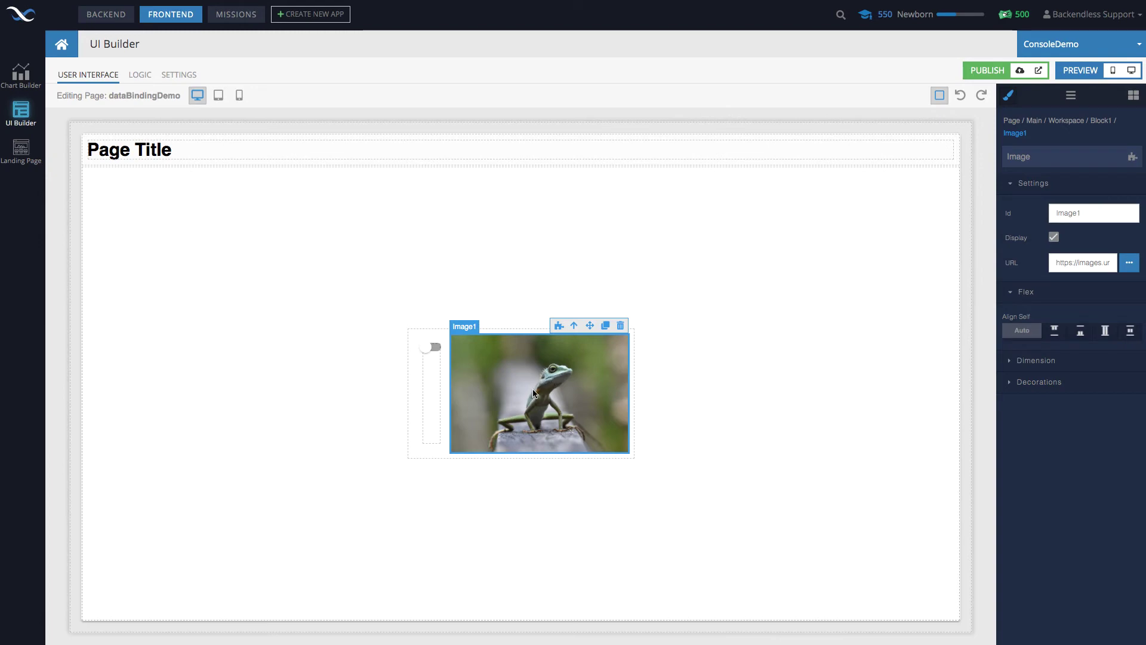
left_click(432, 372)
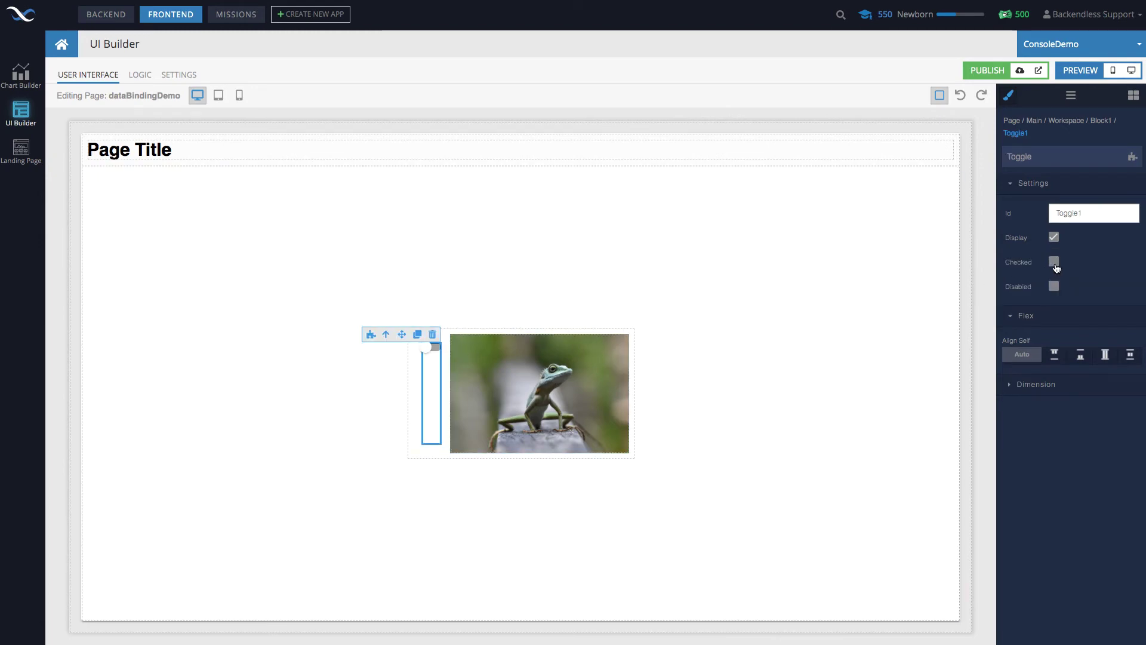
left_click(1055, 265)
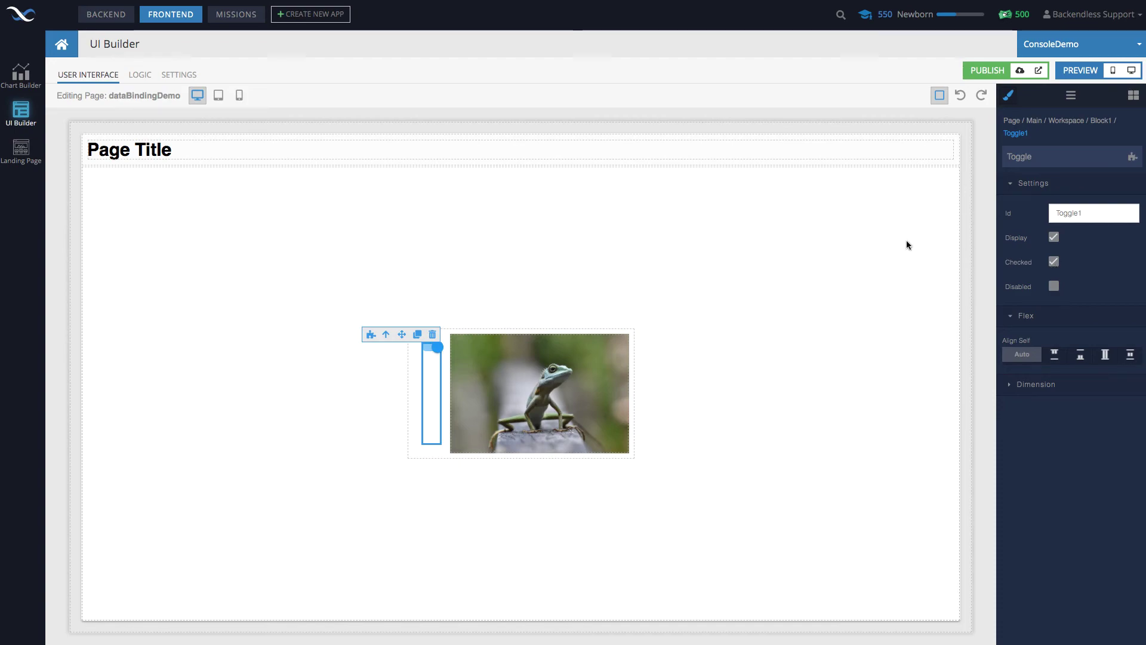
Preview the page in desktop mode and switch the toggle off and on repeatedly to test the image's visibility.
left_click(1132, 76)
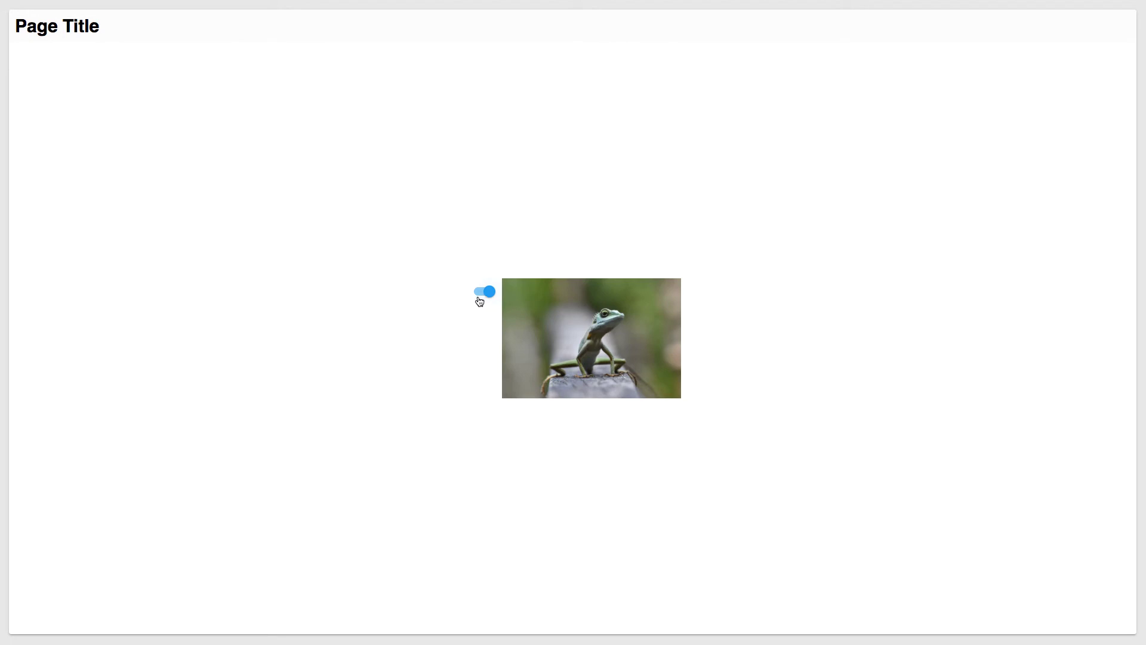
left_click(482, 292)
left_click(557, 327)
left_click(488, 292)
left_click(564, 328)
left_click(487, 293)
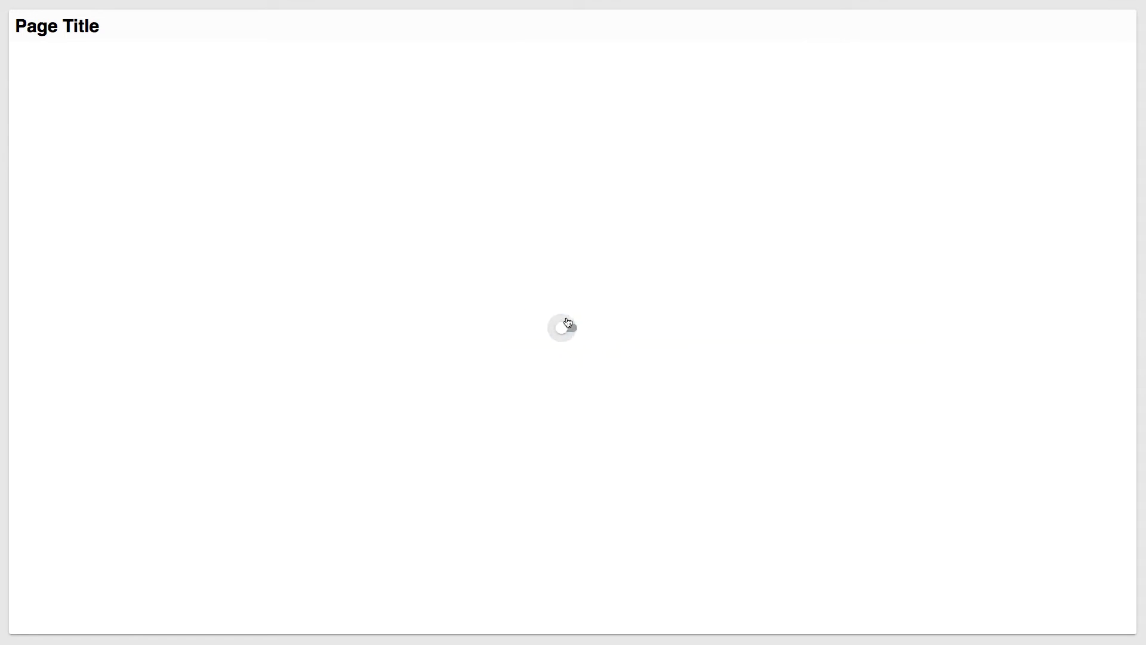
Keep switching the toggle on and off in the preview to check that the image follows its state.
left_click(562, 327)
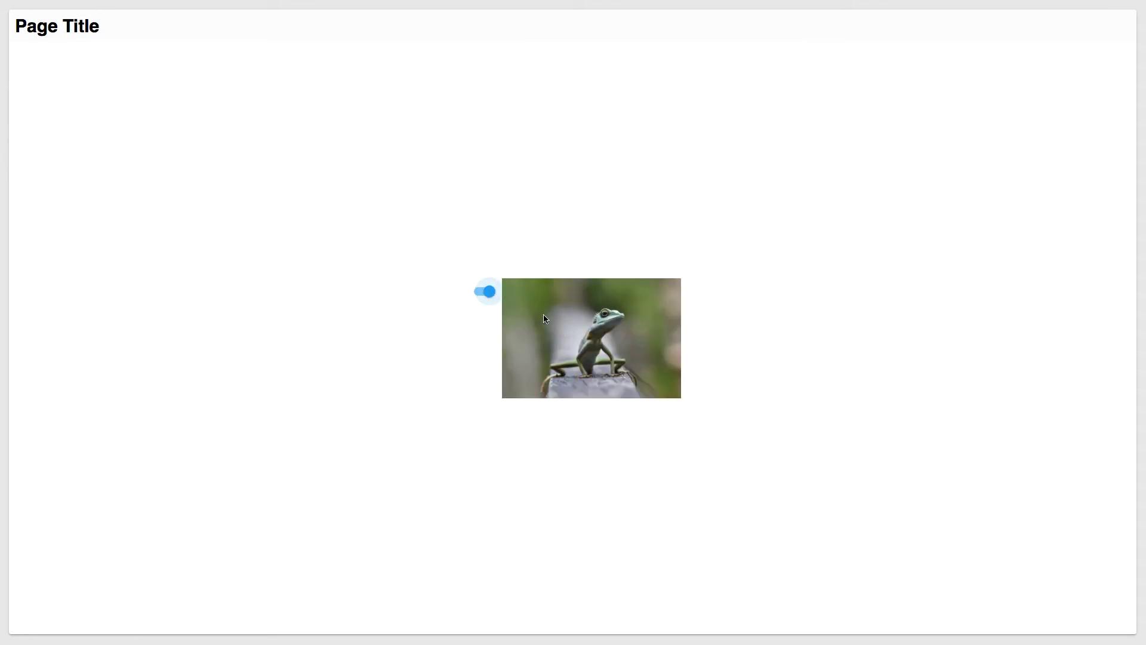
left_click(489, 292)
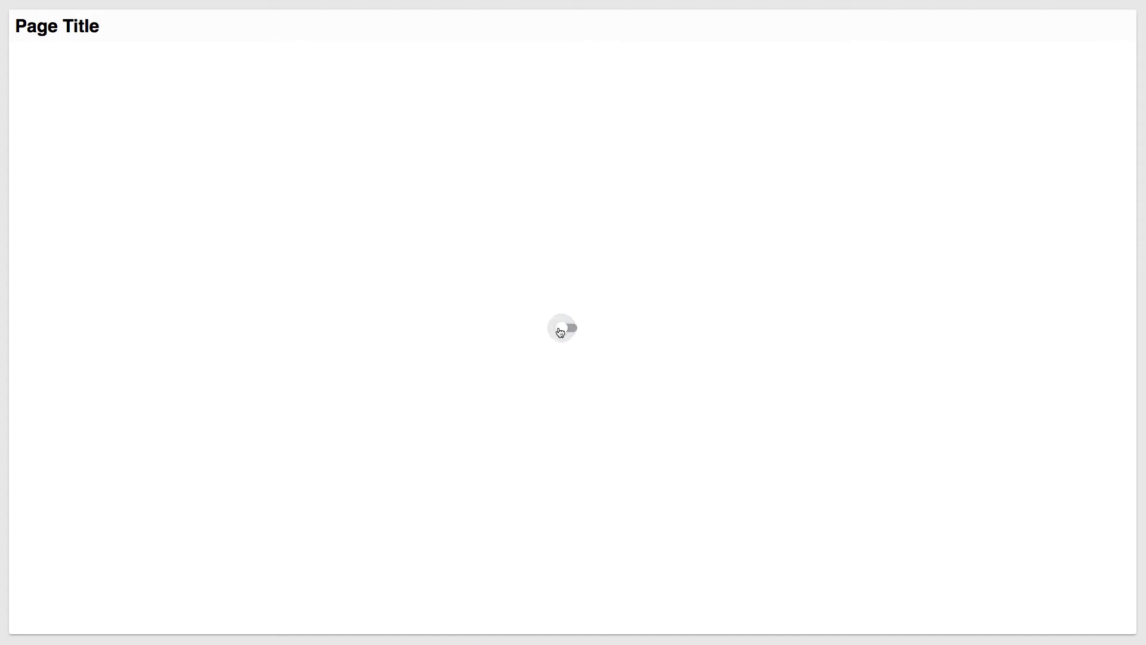
left_click(560, 326)
left_click(497, 290)
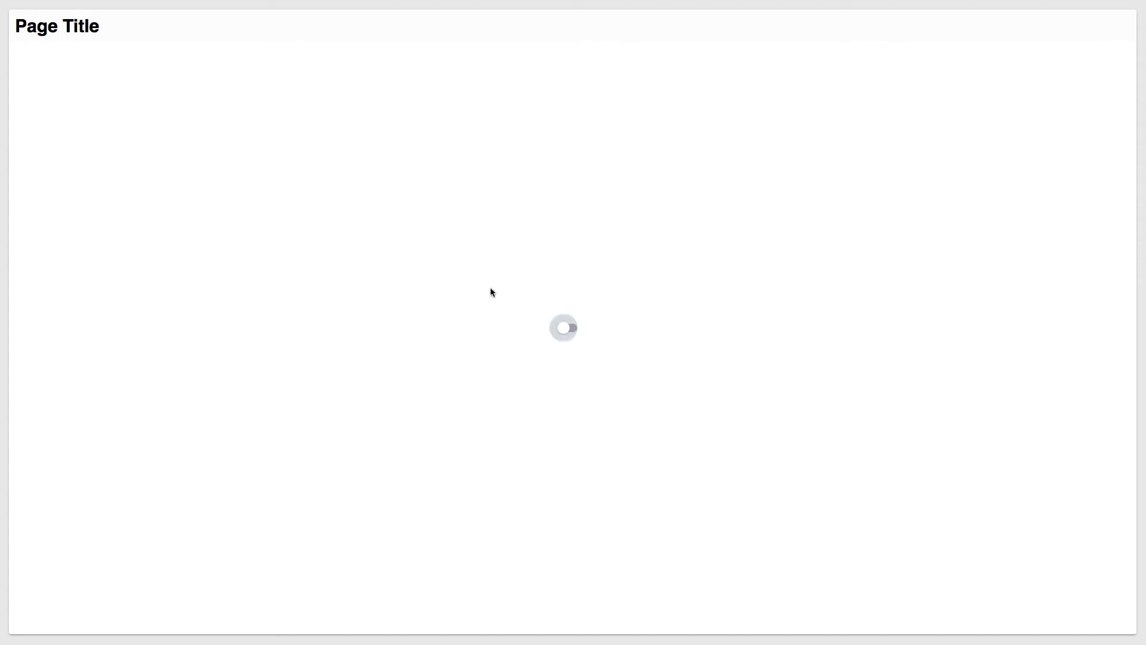
left_click(564, 326)
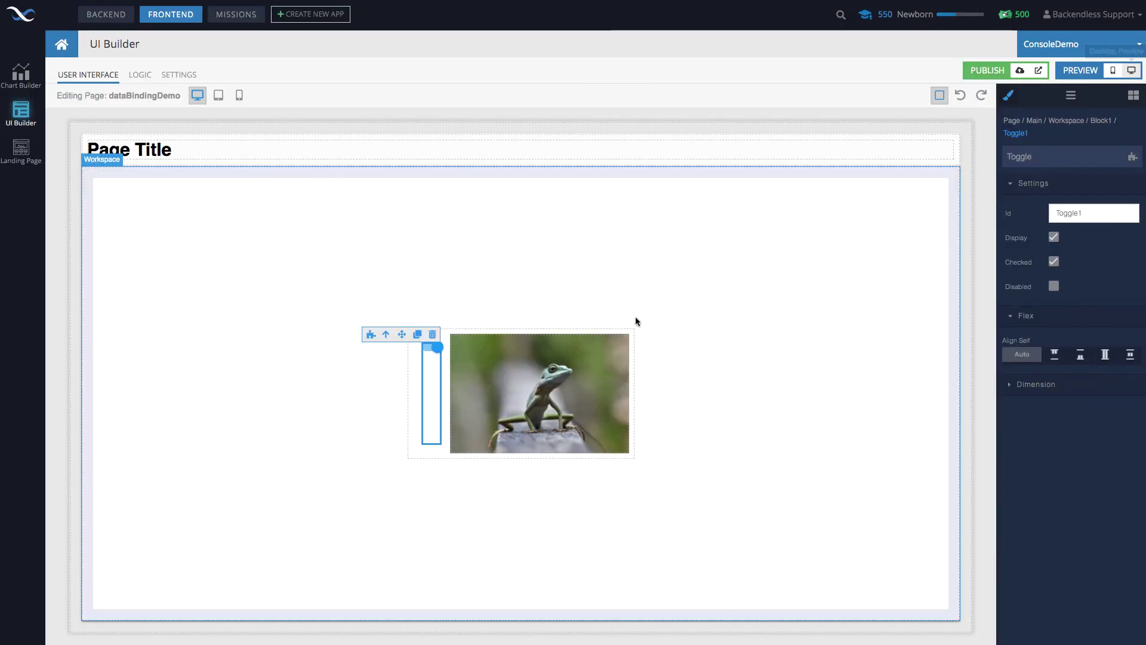
Delete the lizard image and the toggle from the block on the dataBindingDemo page.
left_click(579, 371)
key("Delete")
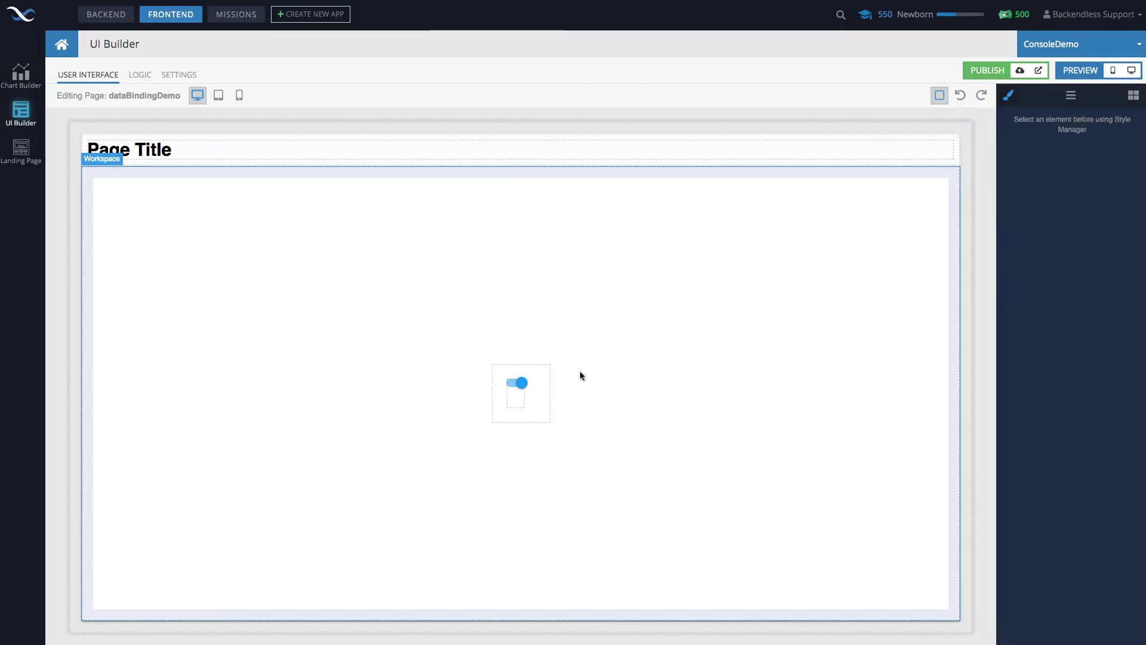
left_click(519, 385)
key("Delete")
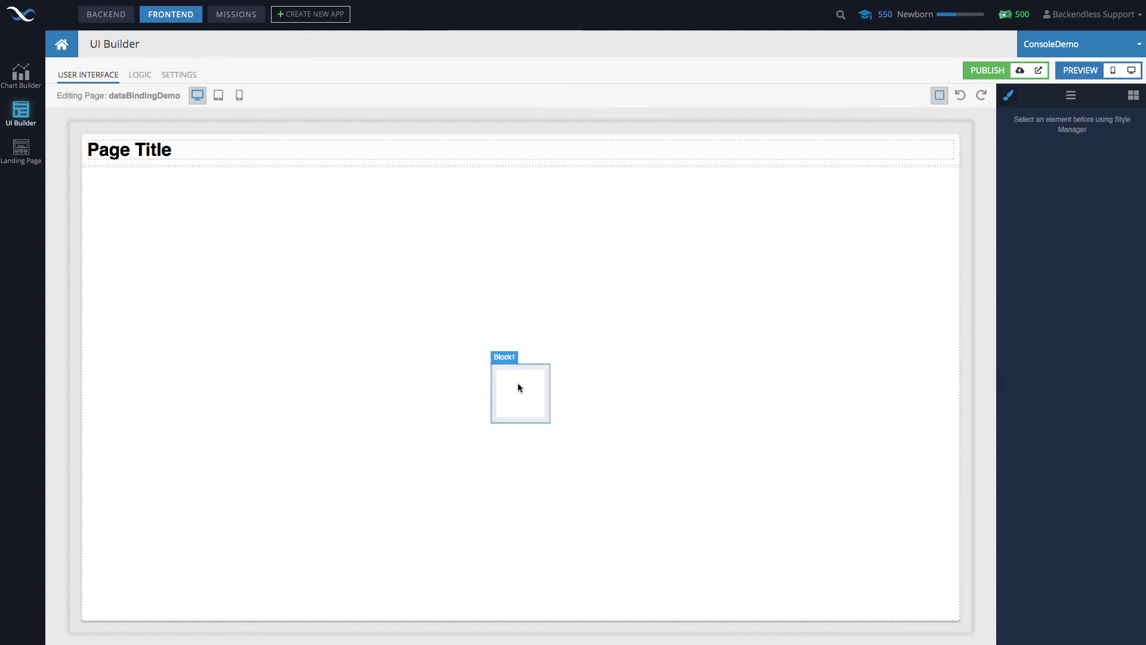
Add an Input component inside the empty block on the page.
left_click(1132, 97)
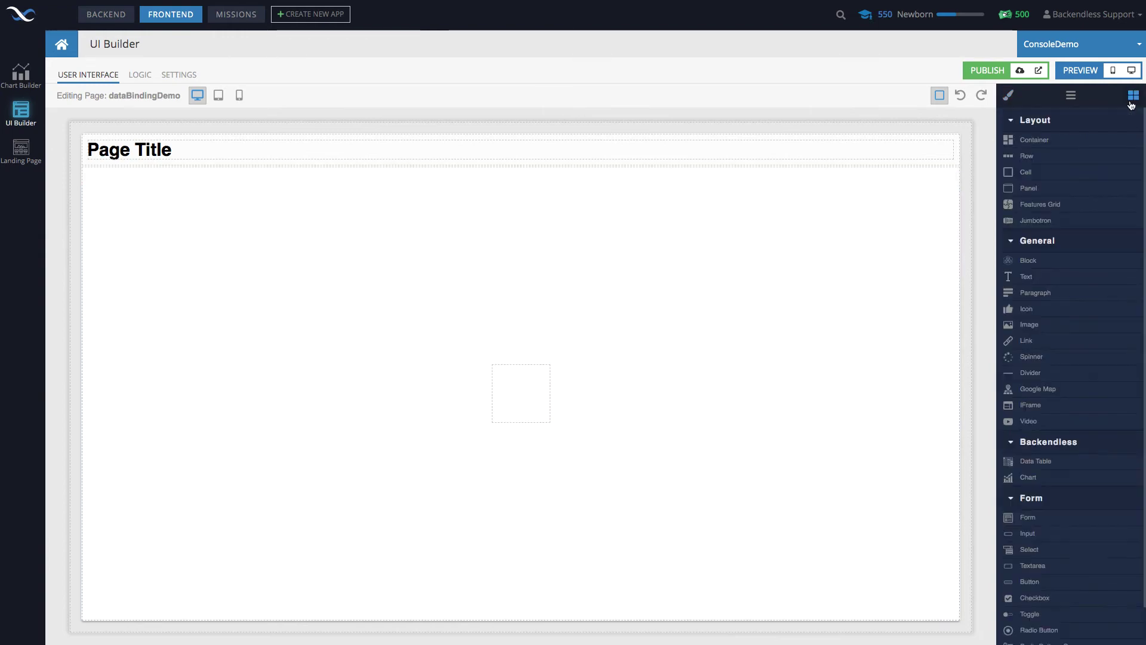
scroll(1092, 354, "down", 1)
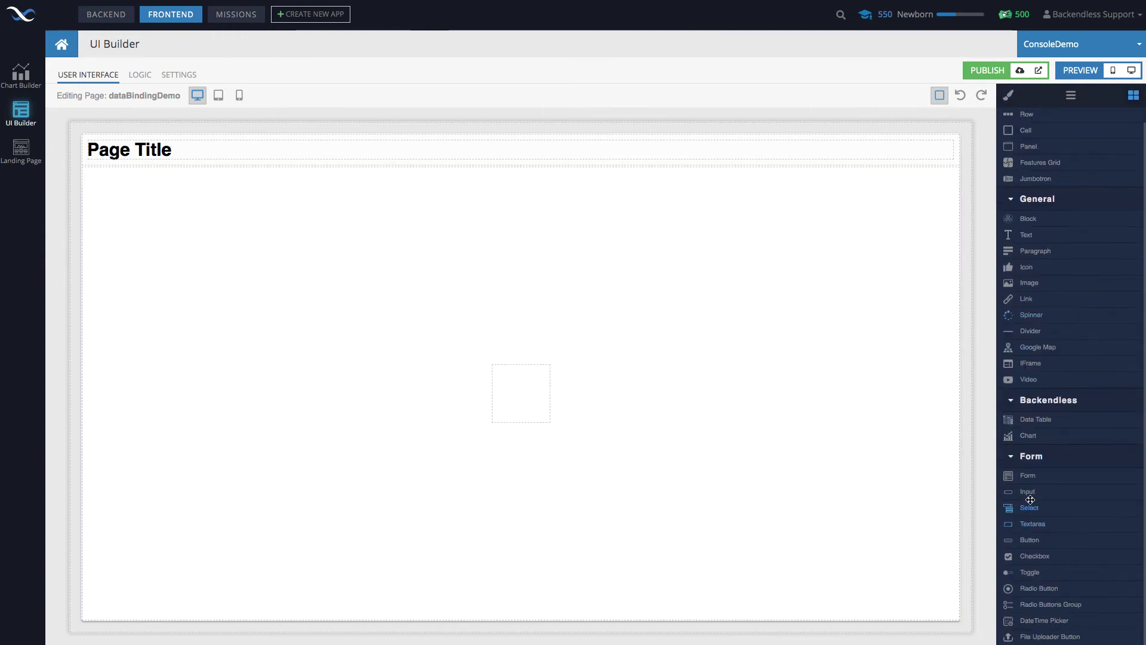
left_click_drag(1027, 491, 541, 385)
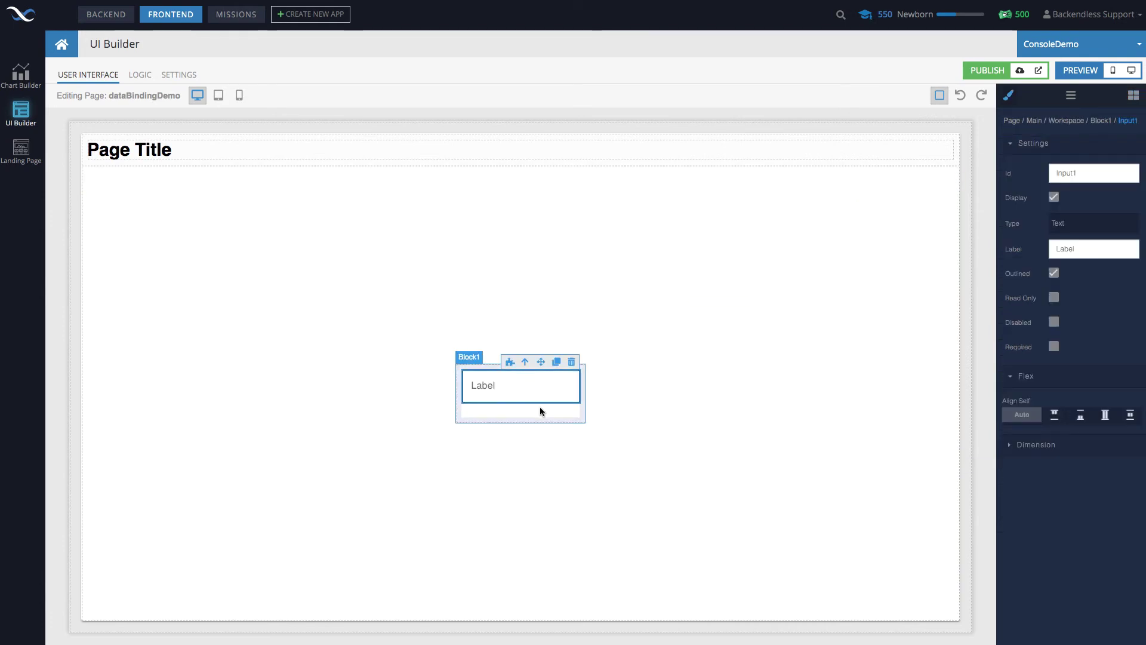
Set the block's flex direction to a vertical column and add a Text component below the input.
left_click(541, 412)
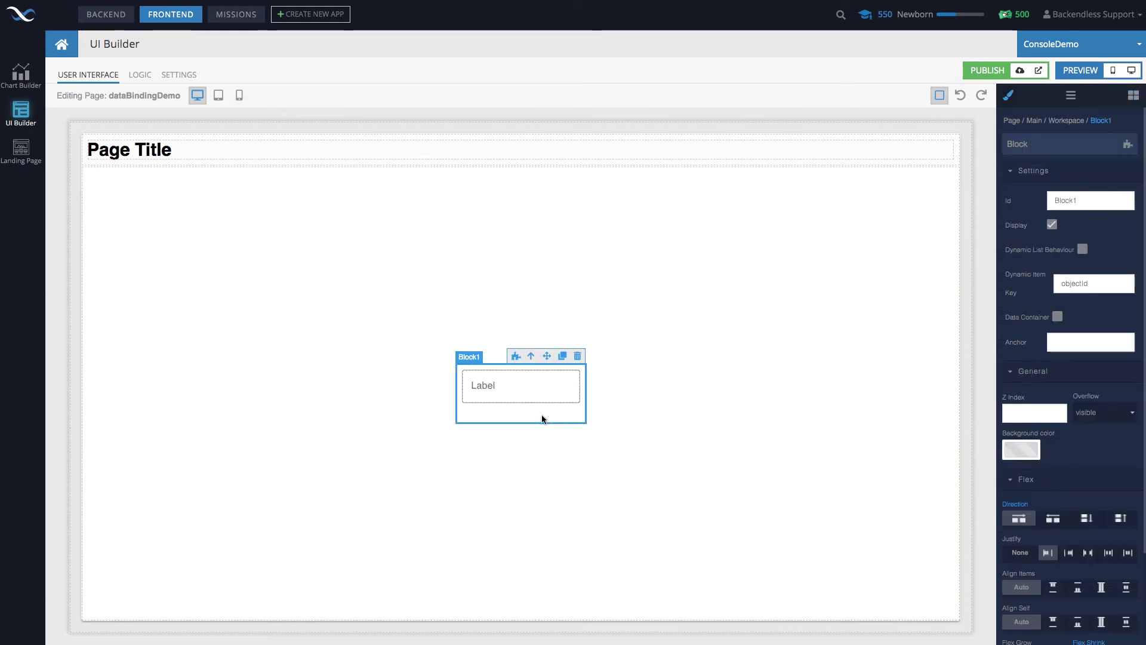
left_click(1086, 518)
left_click(1133, 96)
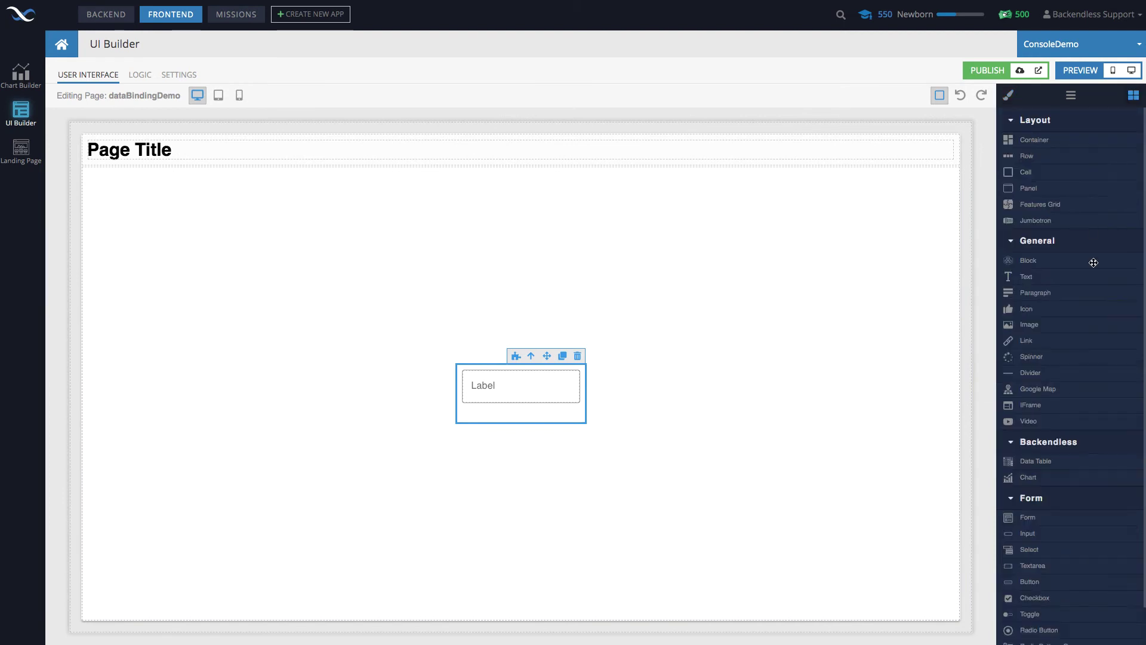
left_click_drag(1031, 279, 517, 425)
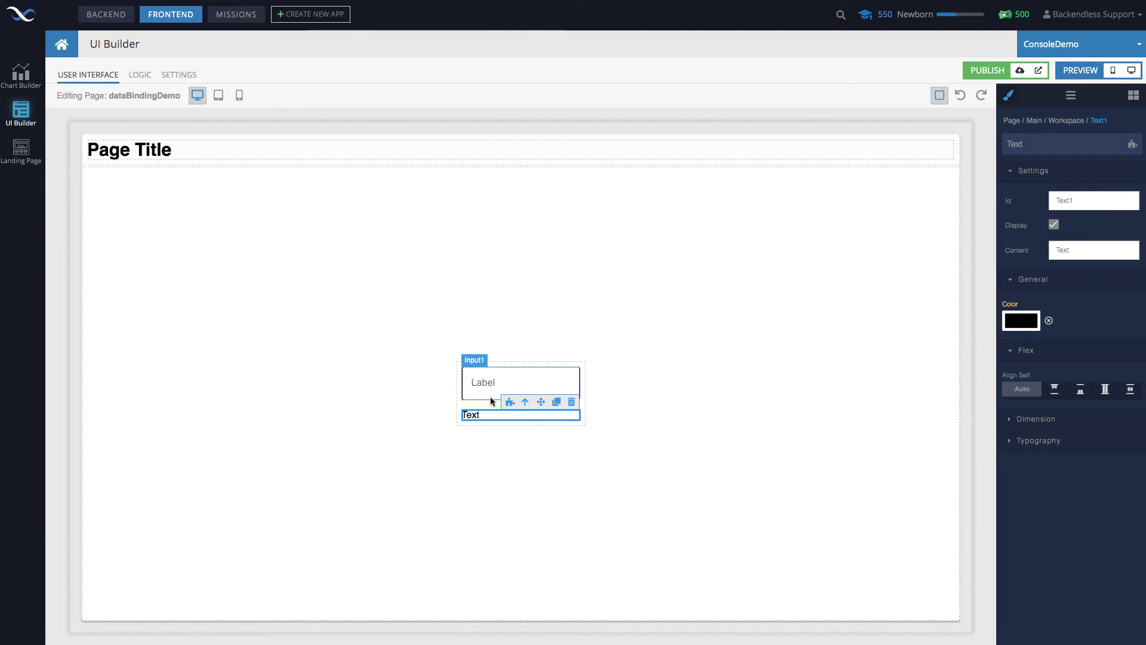
Bind the input's Value Logic to the data property inputValue.
left_click(527, 374)
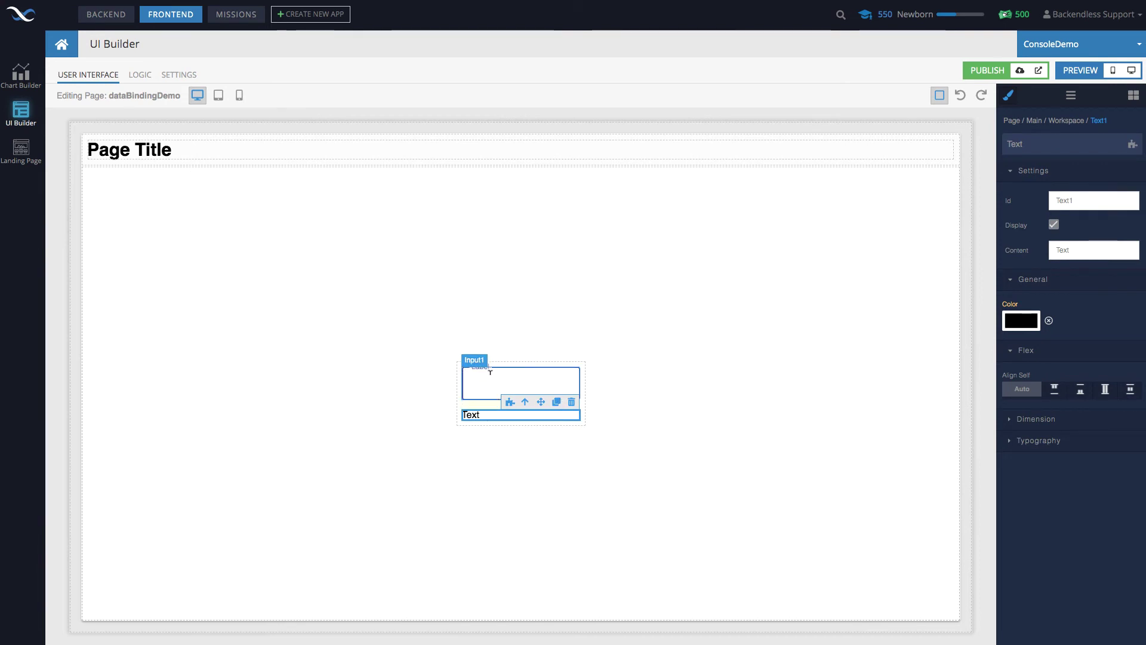
left_click(515, 382)
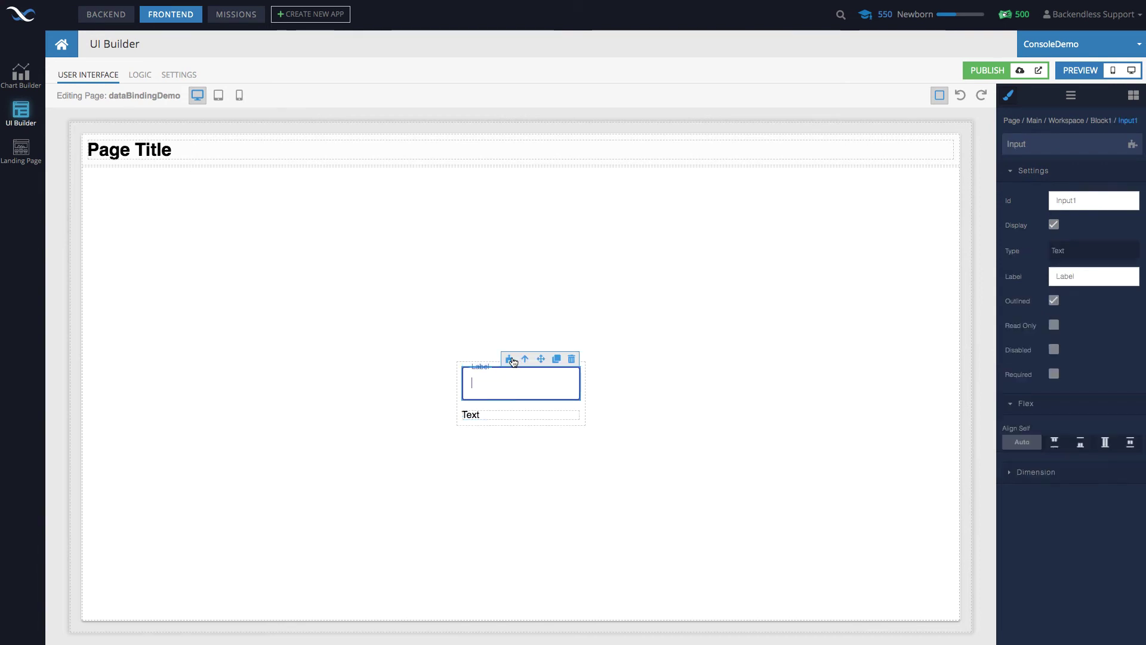
left_click(511, 361)
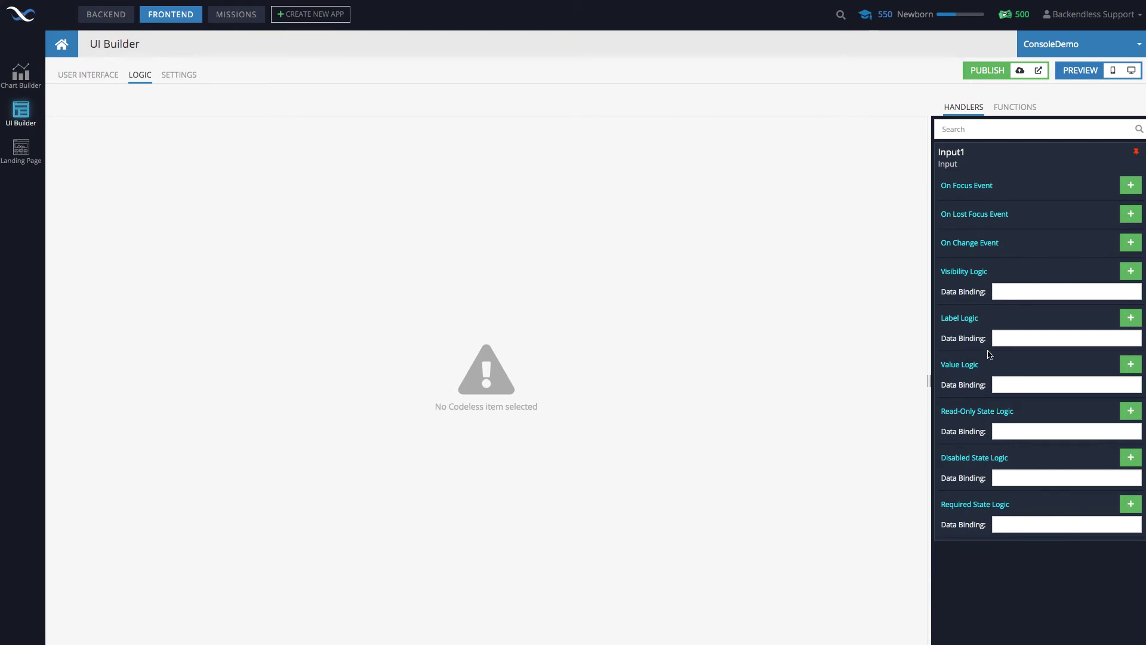
left_click(91, 76)
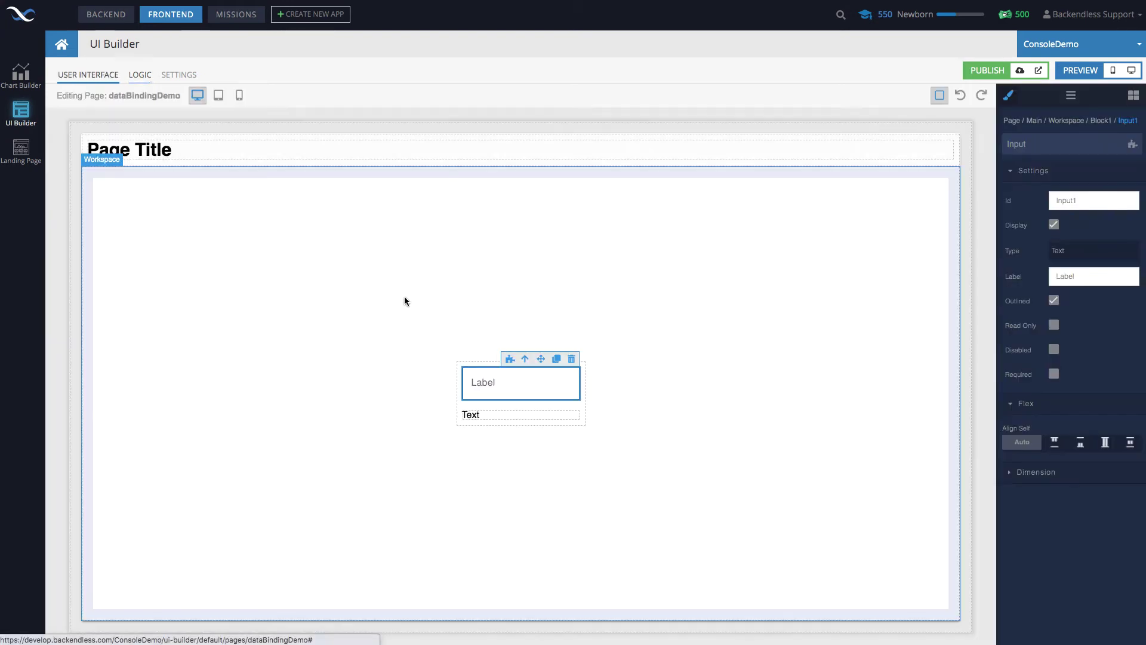
left_click(509, 360)
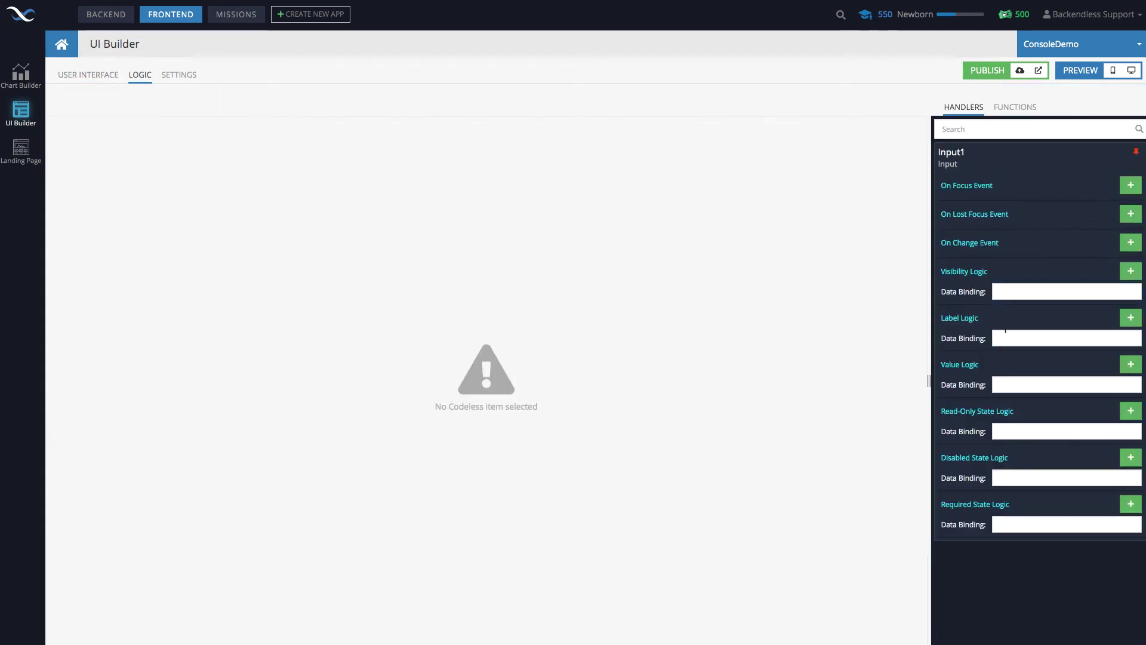
left_click(1010, 382)
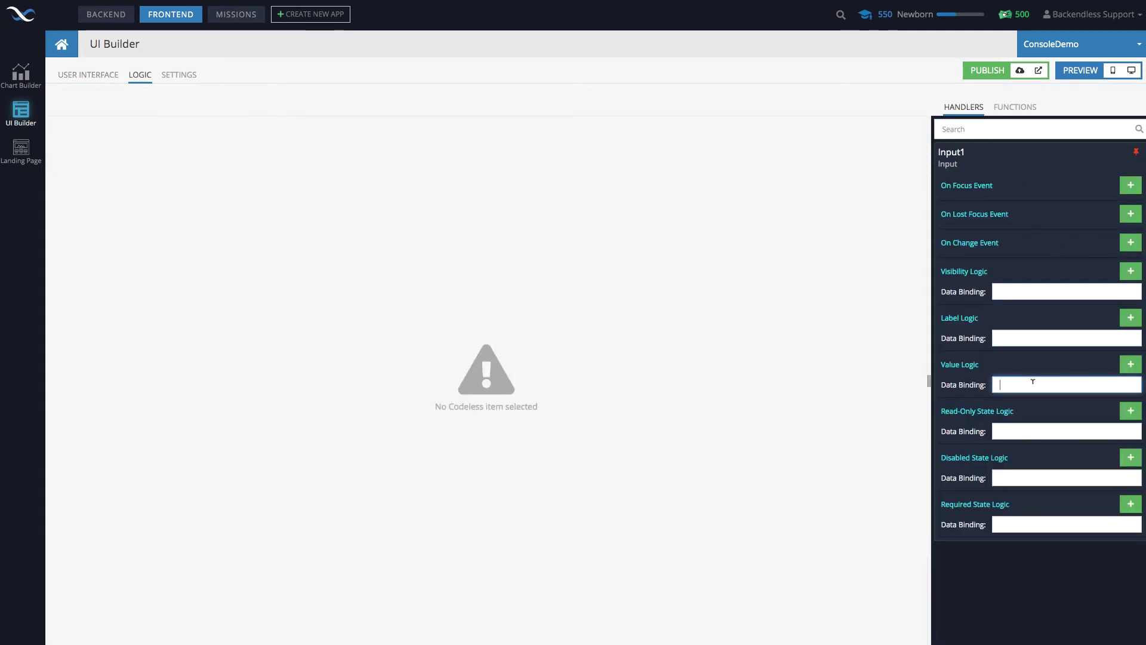
type("inputValue")
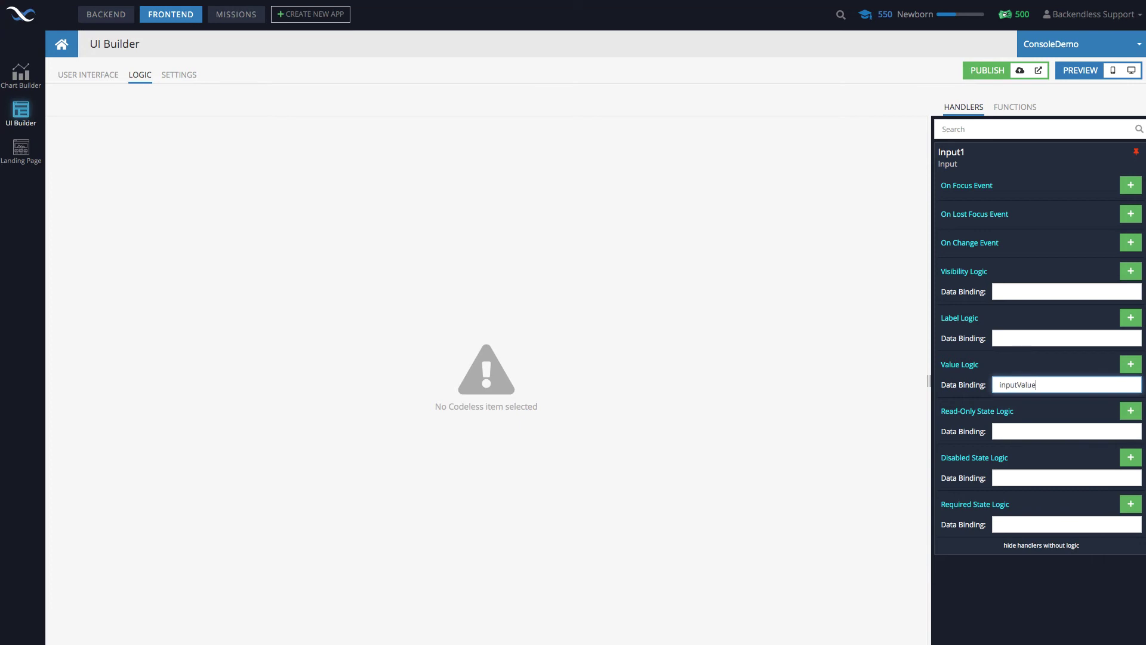
Copy the inputValue binding name and use it to bind the text component's Content Logic.
key("ctrl+a")
key("ctrl+c")
left_click(88, 75)
left_click(495, 414)
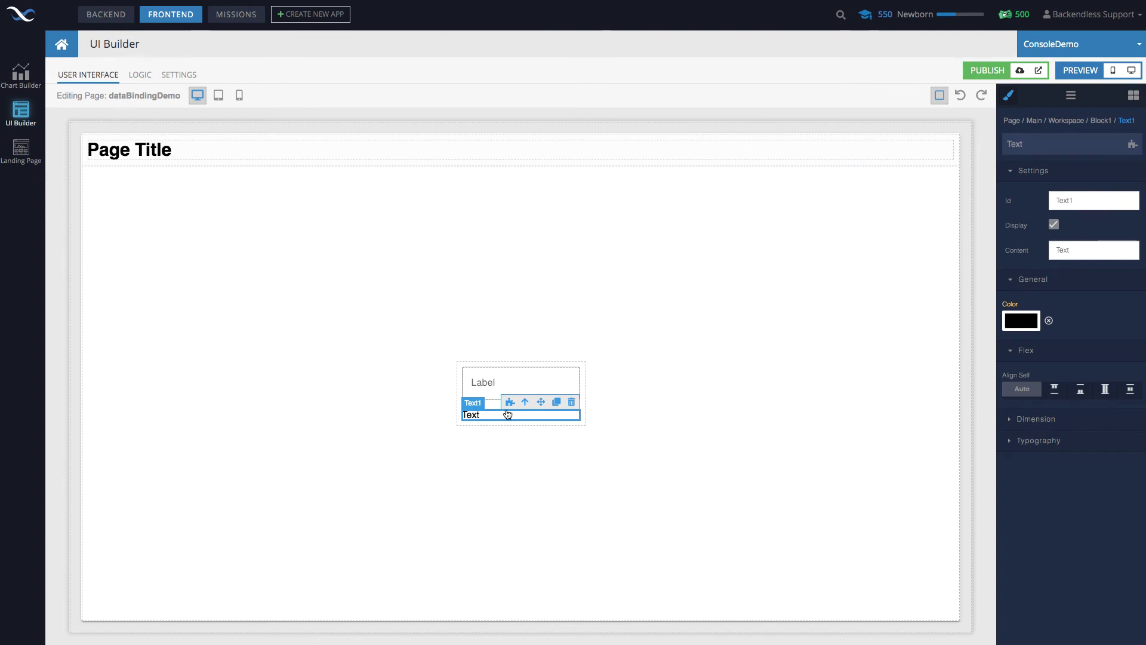
left_click(510, 401)
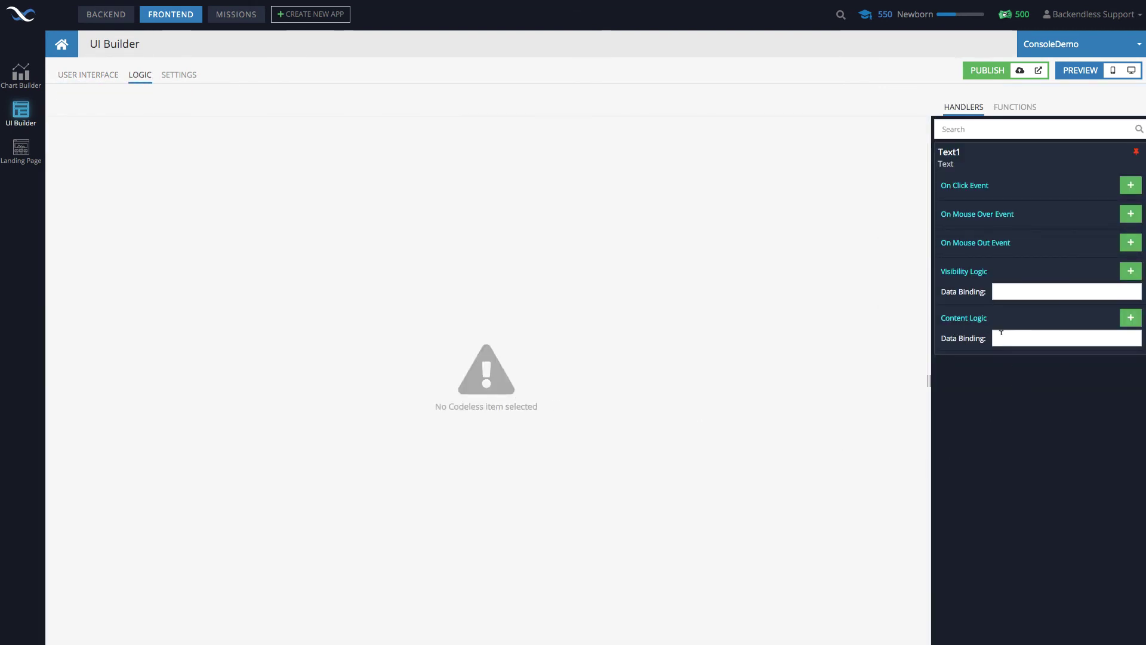
left_click(1020, 335)
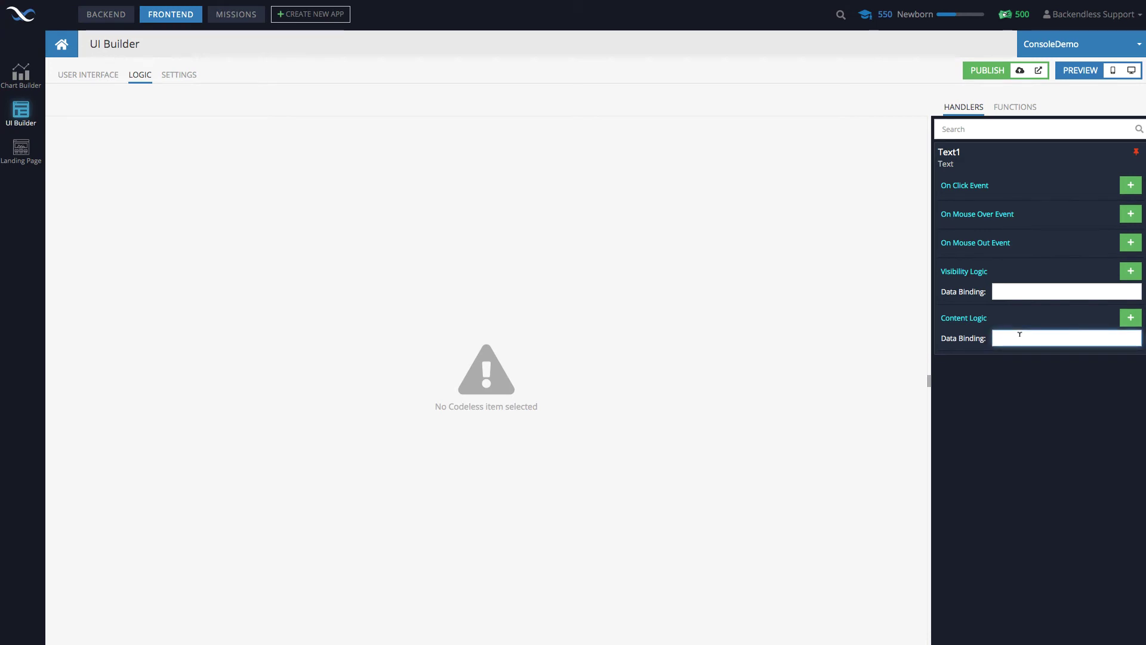
key("ctrl+v")
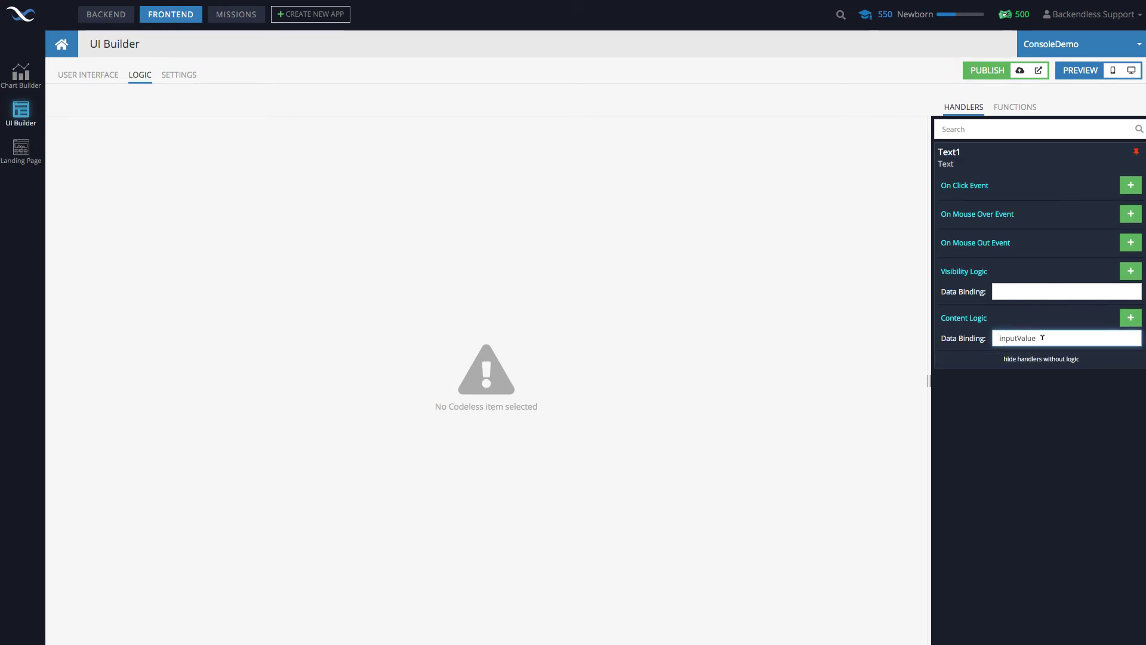
Preview the page in desktop mode and enter sample text in the input, replacing it once, to test the bound text.
left_click(89, 76)
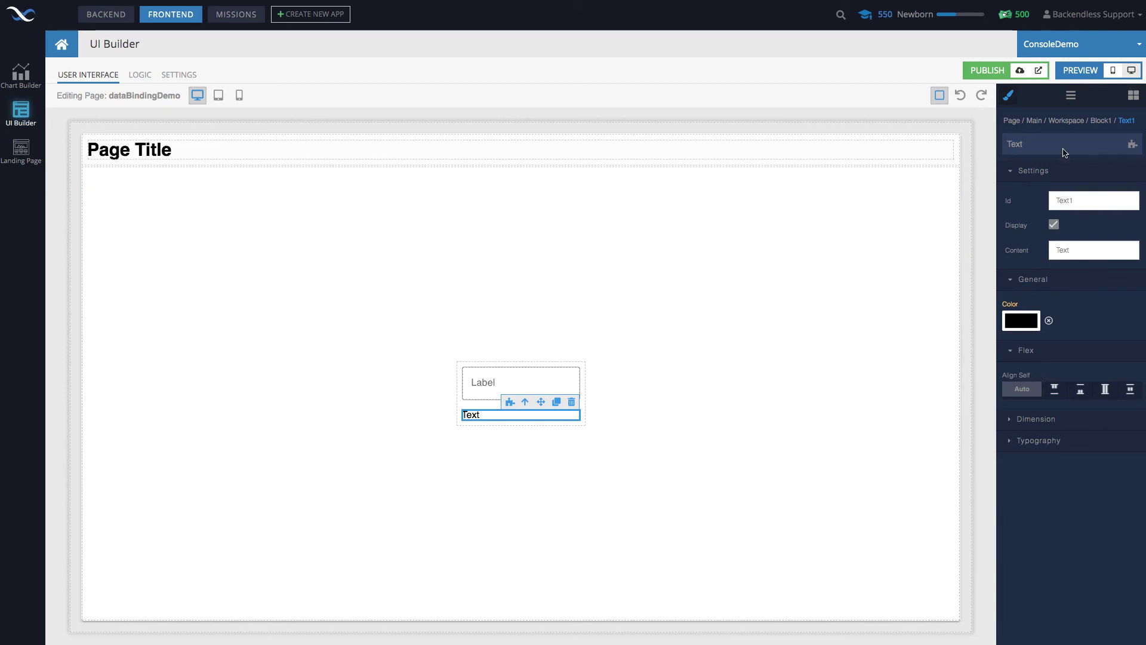
left_click(1130, 71)
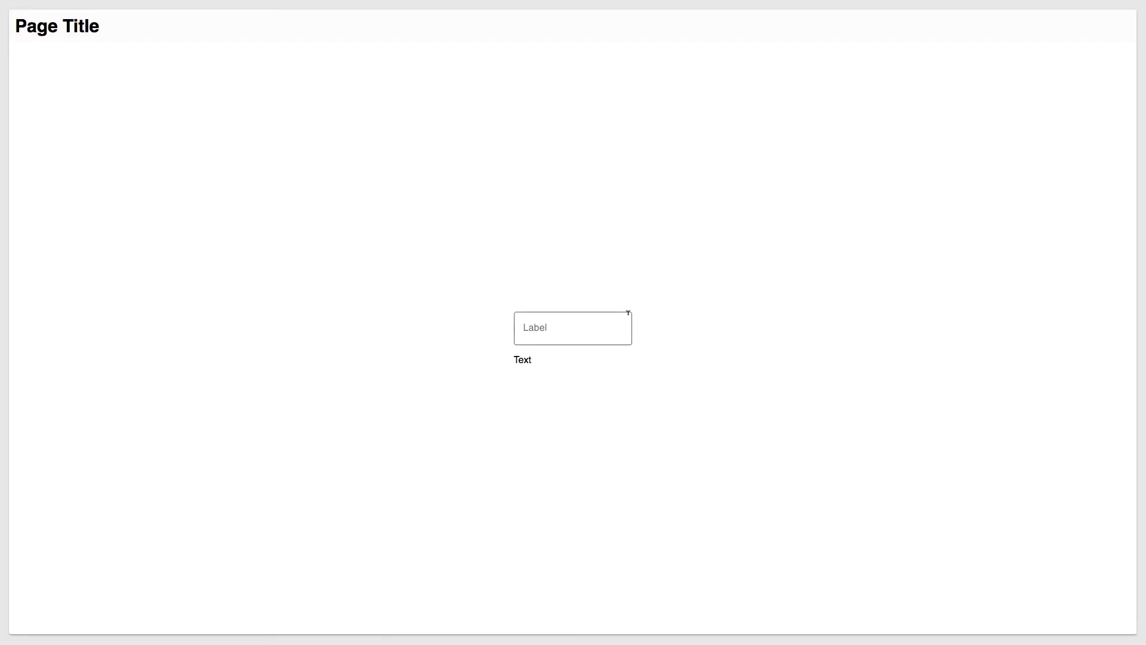
left_click(560, 327)
type("dfjhsdkfhsdkfhsdkfh")
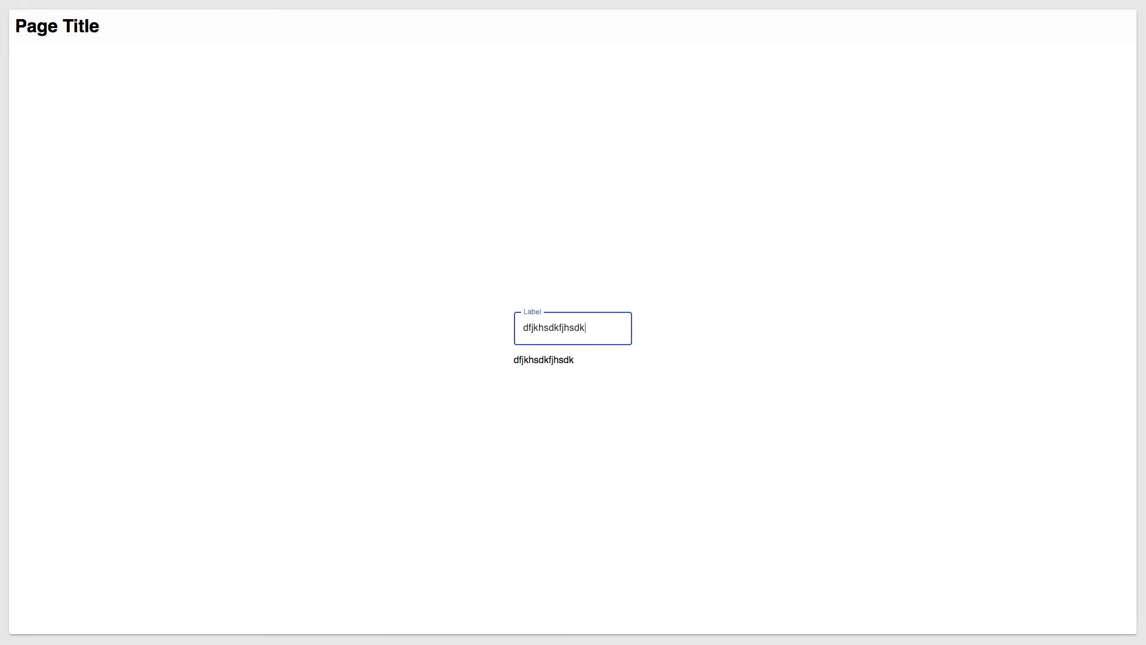
key("ctrl+a")
key("BackSpace")
type("sadasdas")
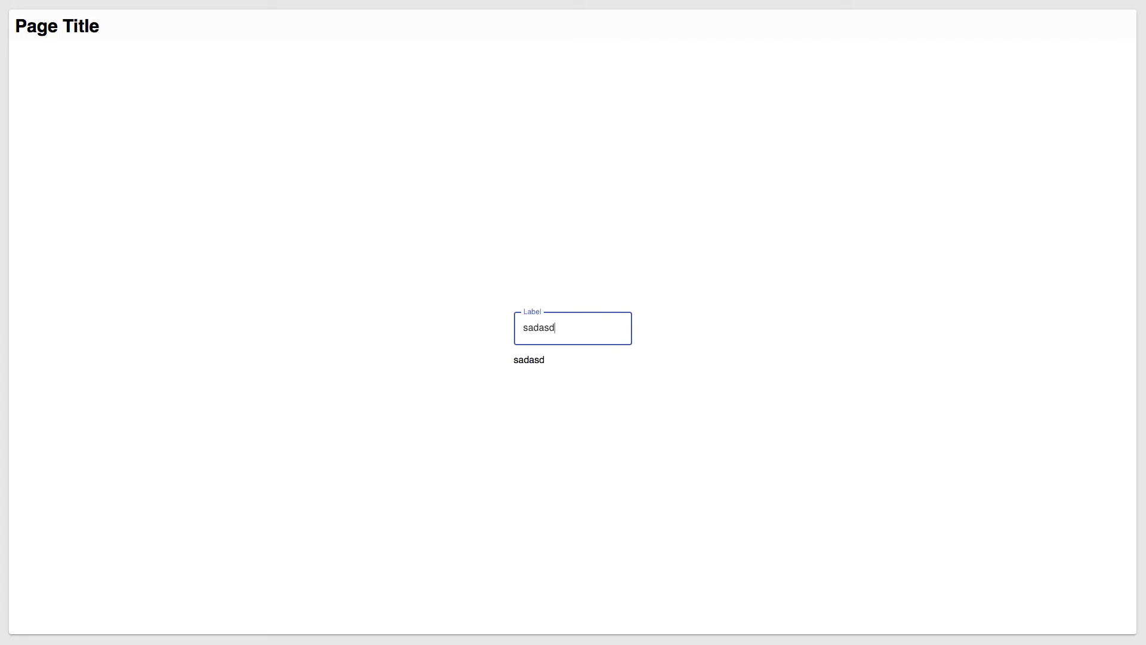
Repeatedly erase and re-enter characters in the preview's input to test live updating of the text, and close the preview.
key("BackSpace")
key("BackSpace")
key("BackSpace")
key("BackSpace")
key("BackSpace")
type("asdasdasdas")
key("BackSpace")
key("BackSpace")
key("BackSpace")
key("BackSpace")
key("BackSpace")
key("BackSpace")
key("BackSpace")
type("asdasdas")
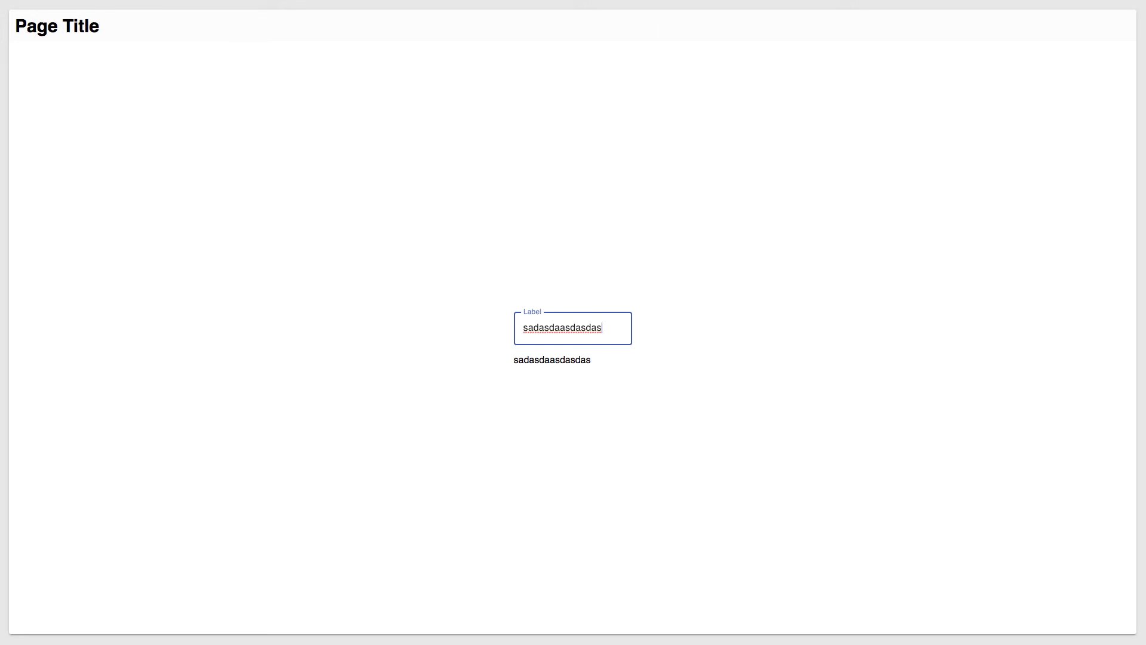
key("super+w")
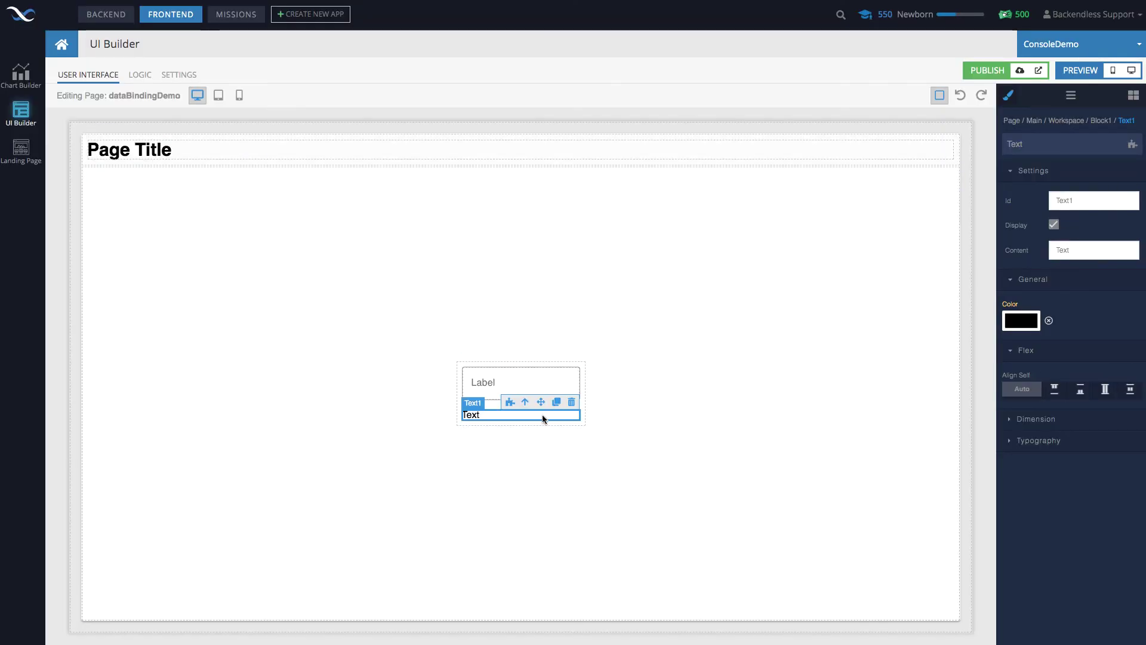
Delete the text component from the block and set the remaining input's label to X.
key("Delete")
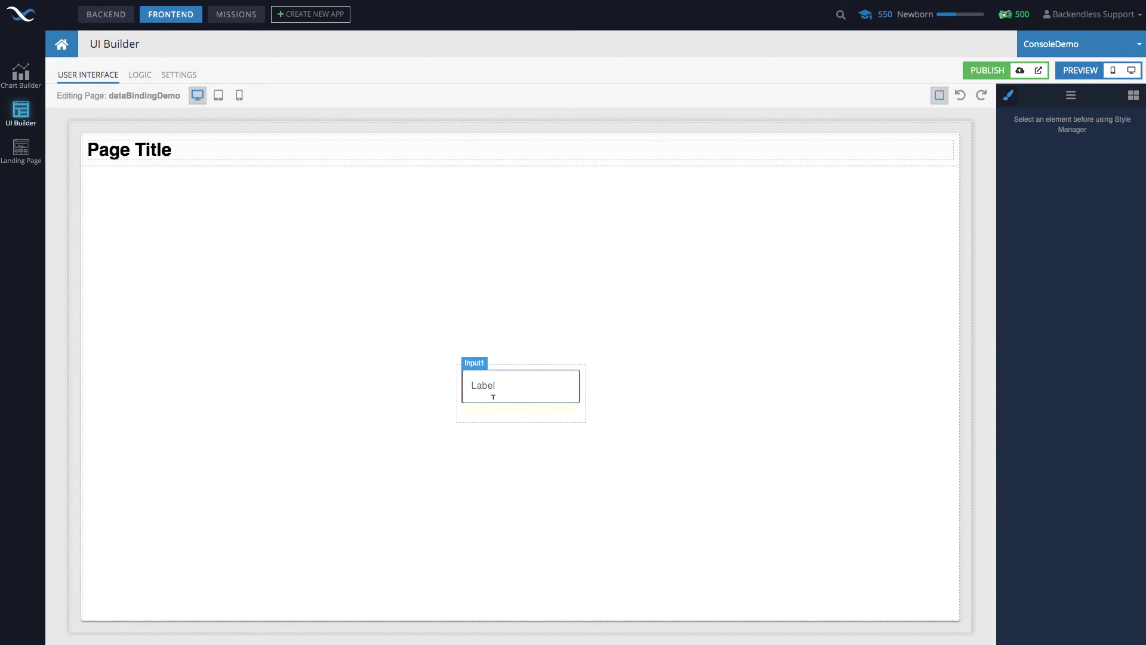
left_click(502, 413)
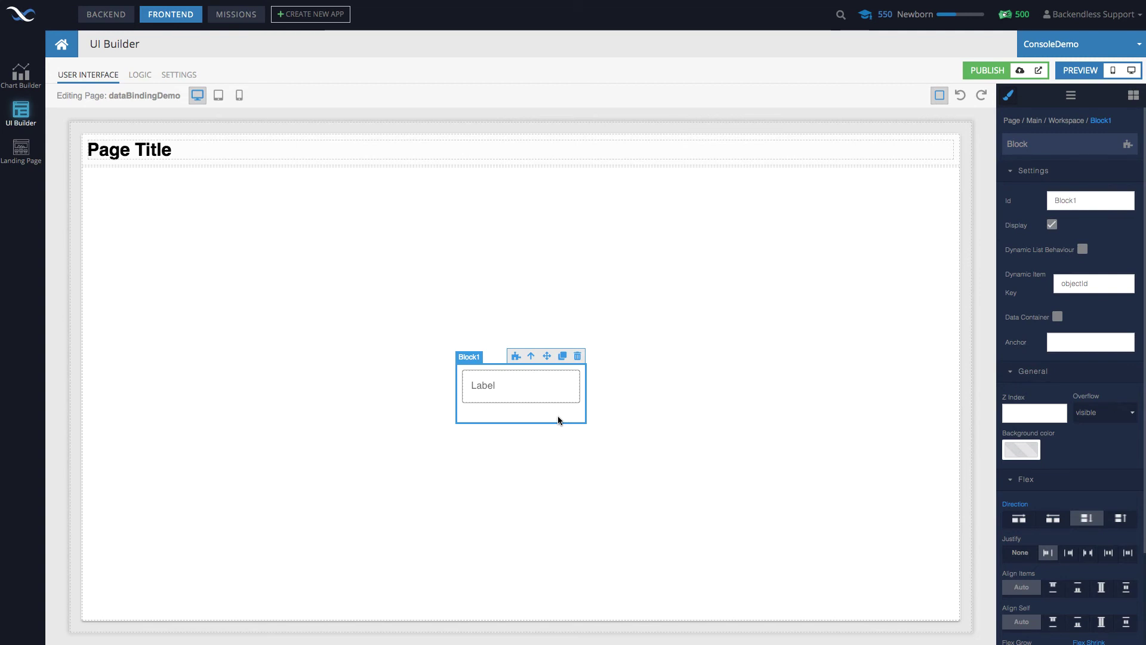
left_click(543, 391)
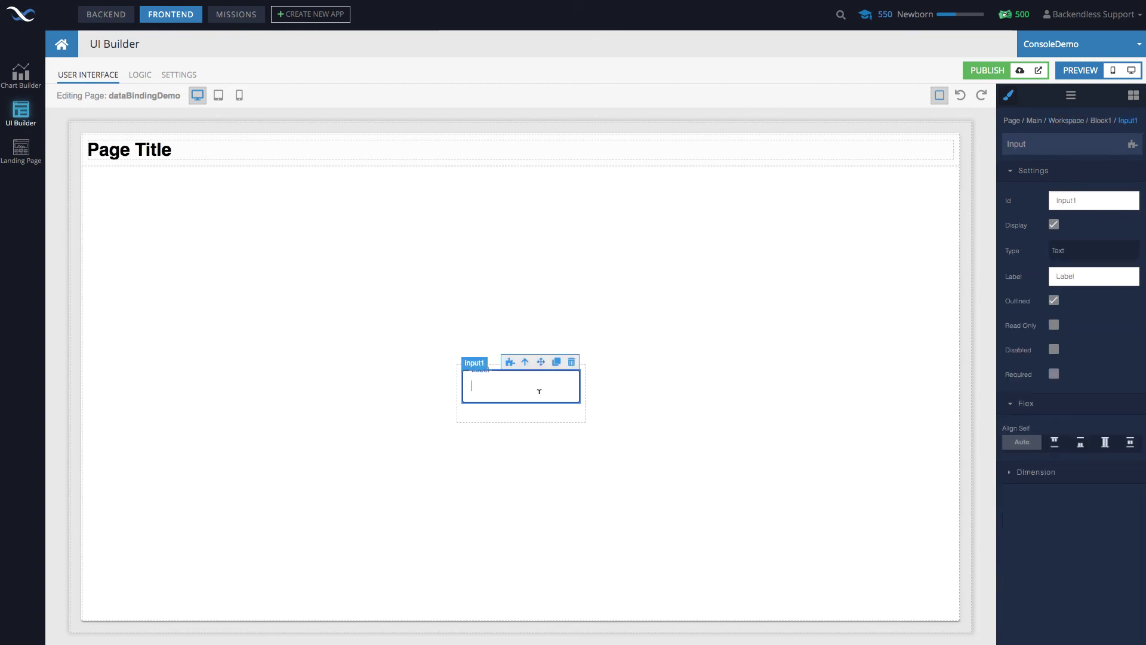
double_click(1052, 273)
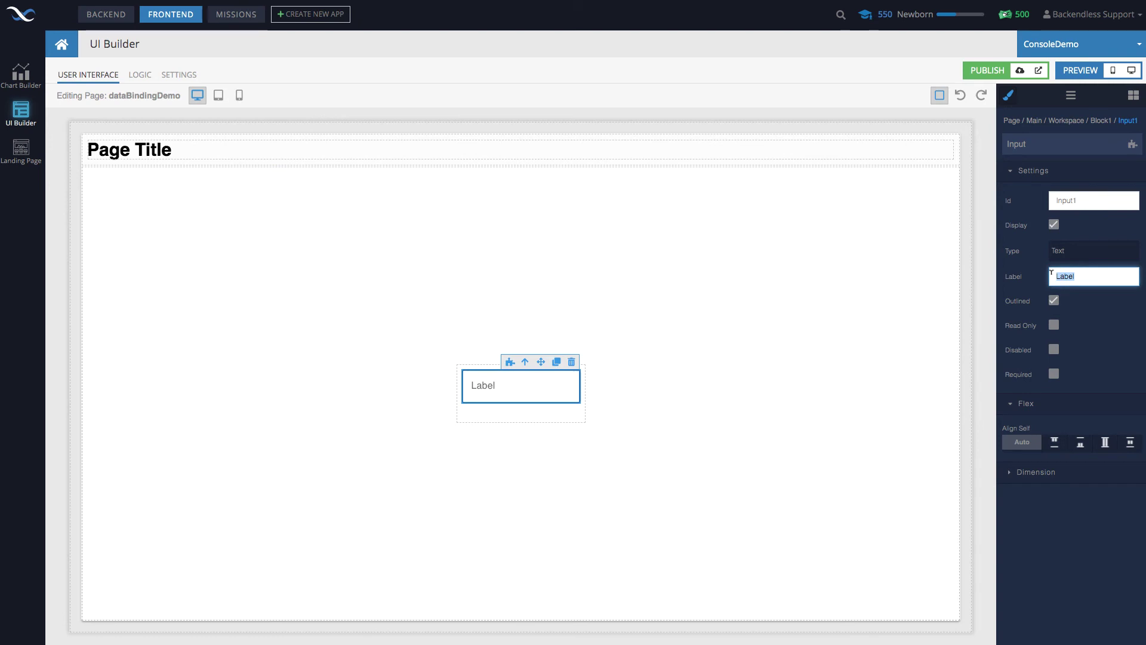
type("X")
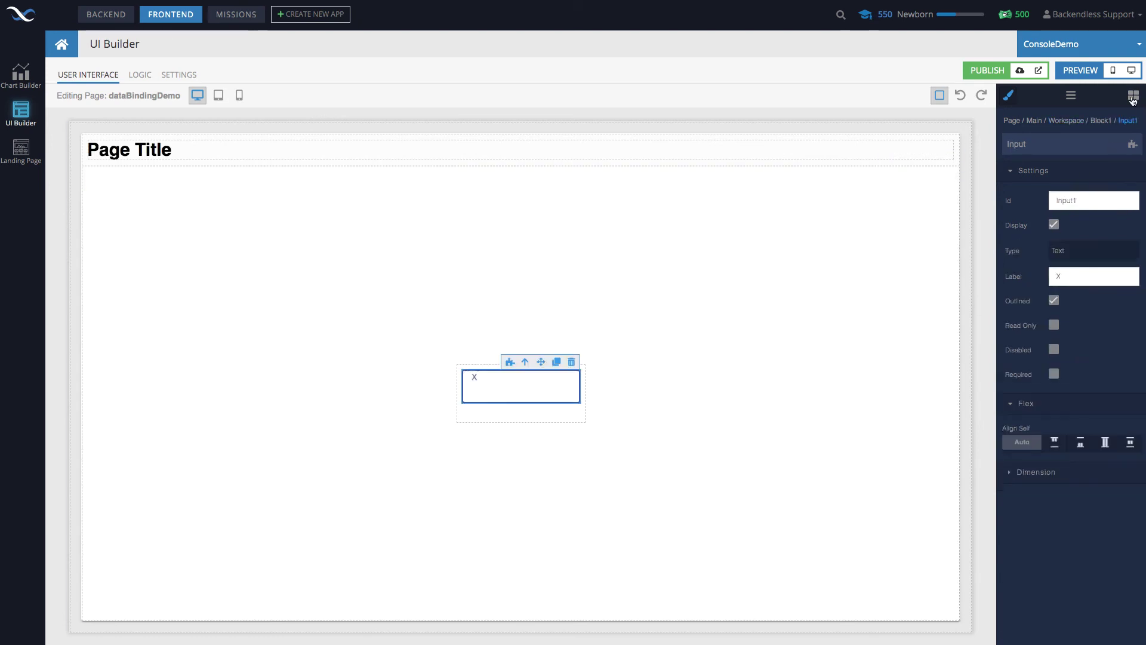
Add a second Input component to the block, below the input labelled X.
left_click(1133, 98)
left_click_drag(1041, 536, 525, 409)
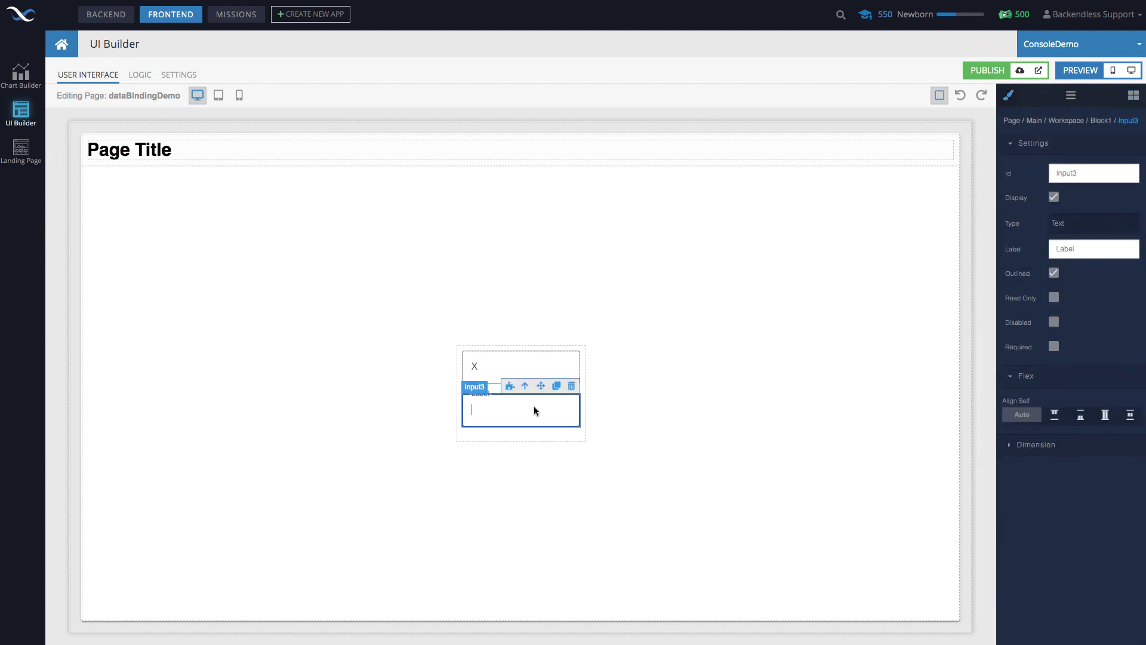
Set the second input's label to Y.
left_click(1117, 249)
left_click(1012, 249)
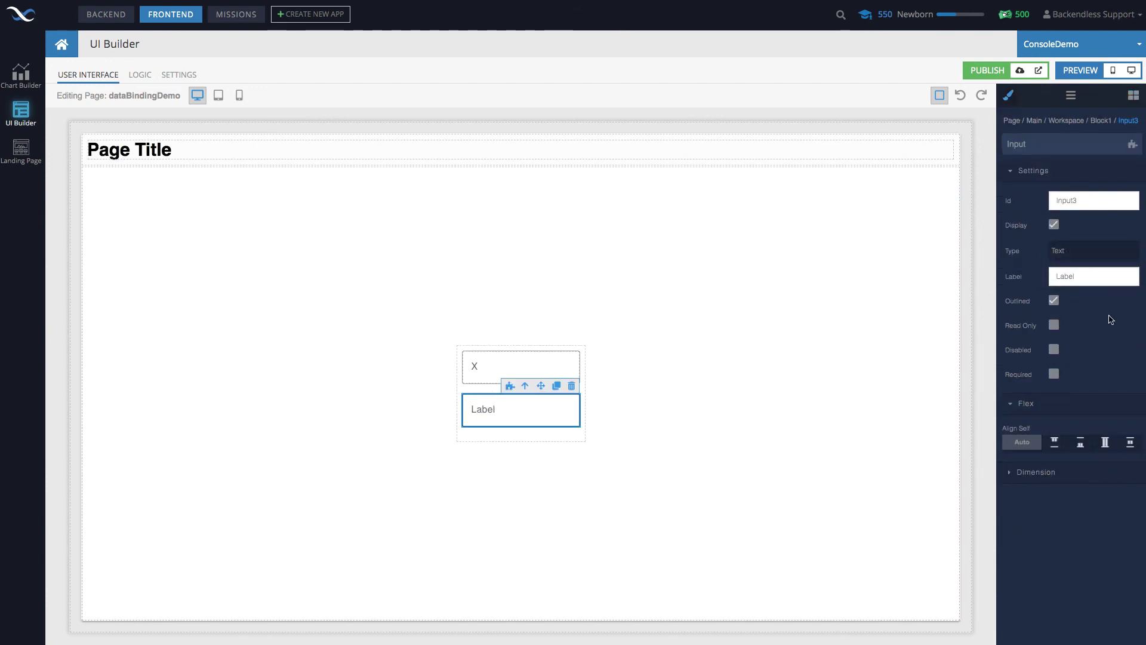
double_click(1058, 276)
type("Y")
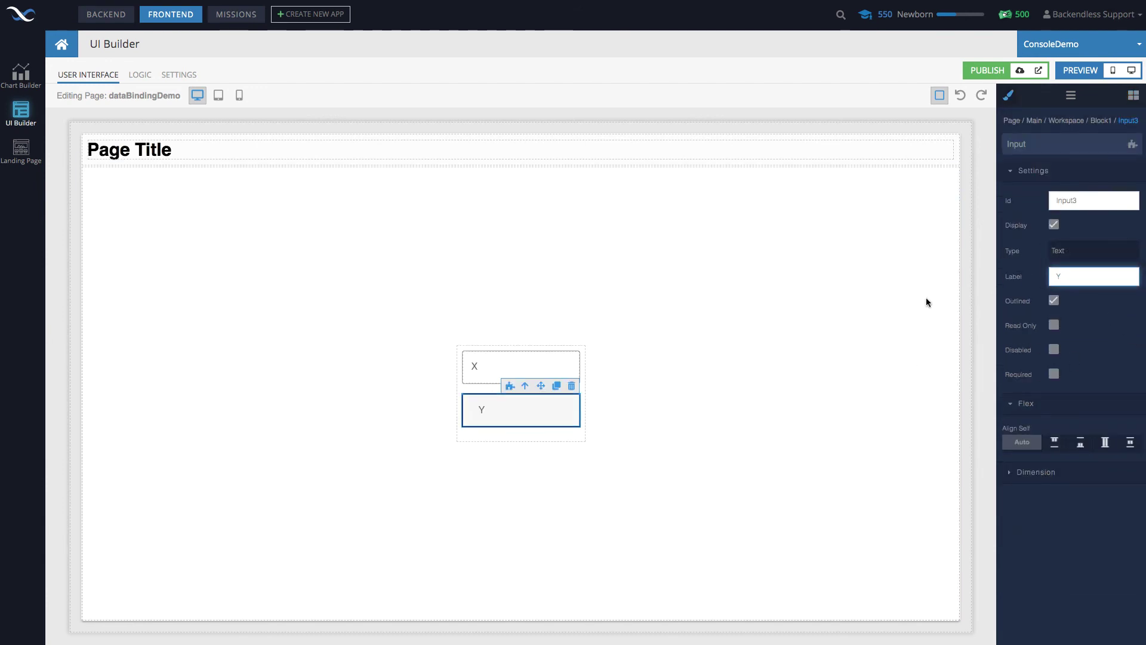
Change the type of both the X and Y inputs to Number.
left_click(477, 366)
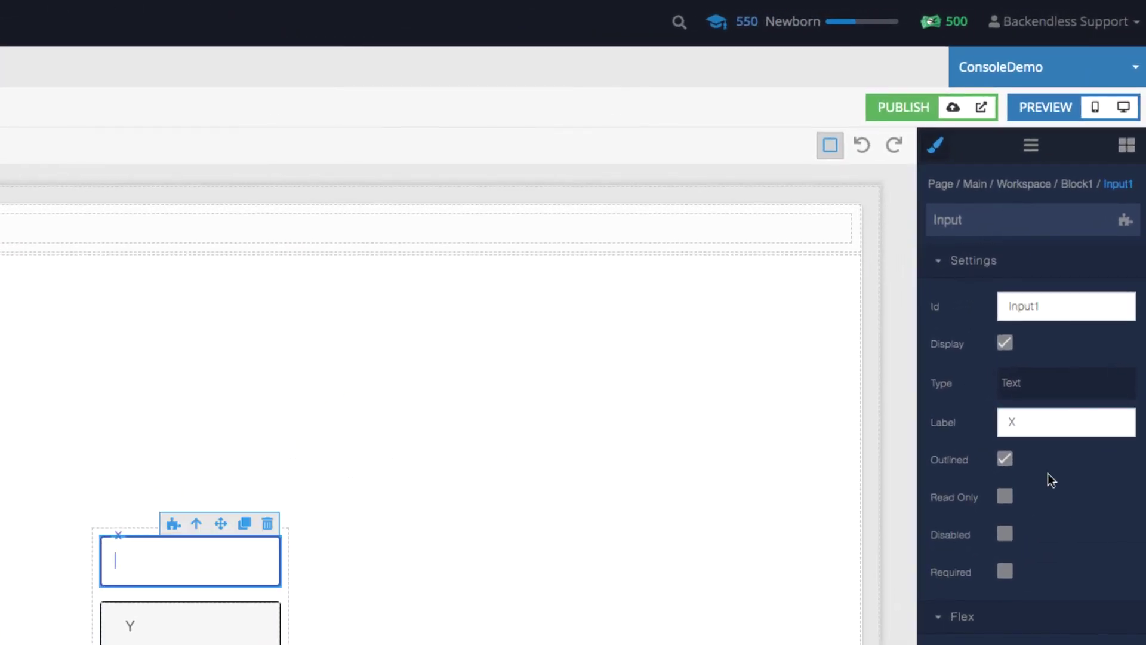
left_click(1023, 398)
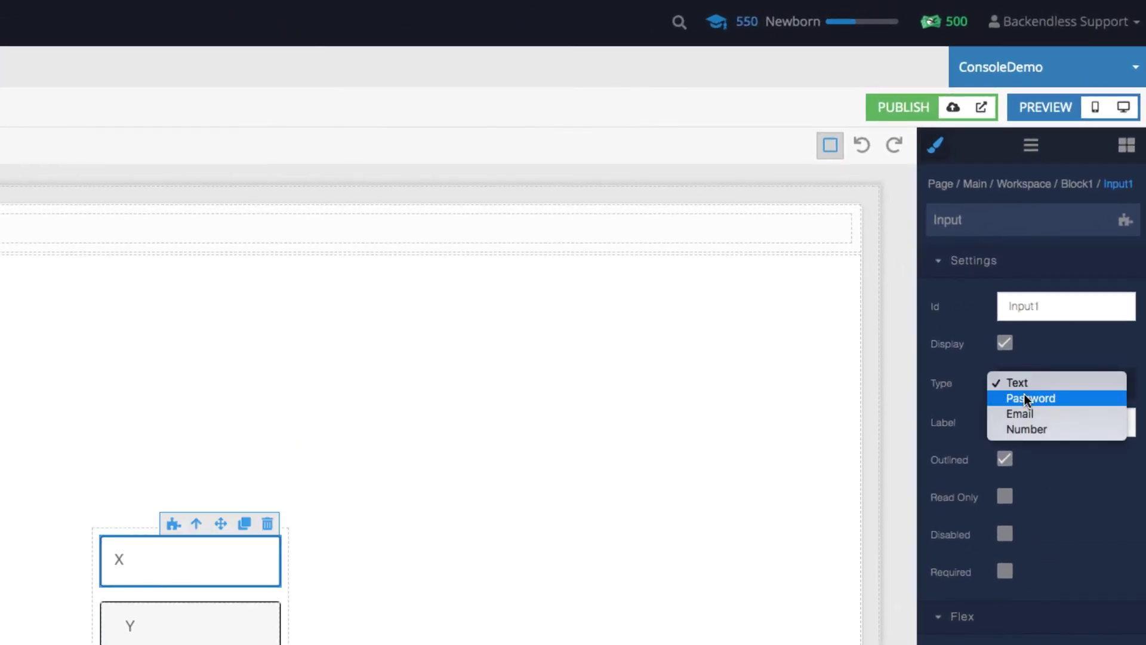
left_click(1026, 427)
left_click(211, 628)
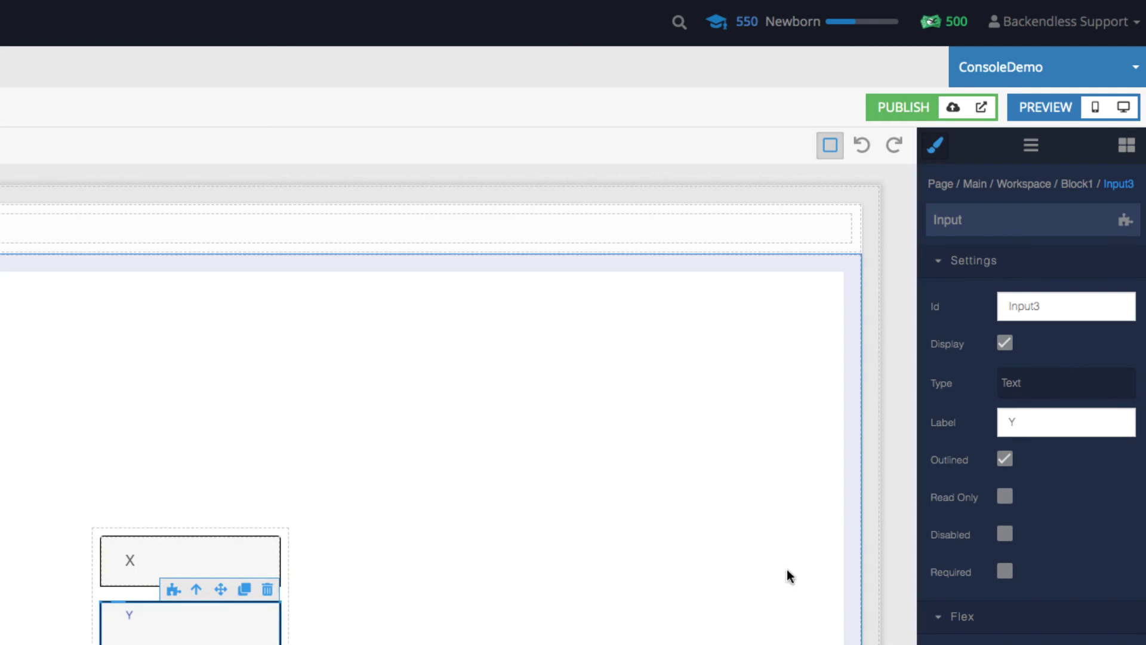
left_click(1055, 385)
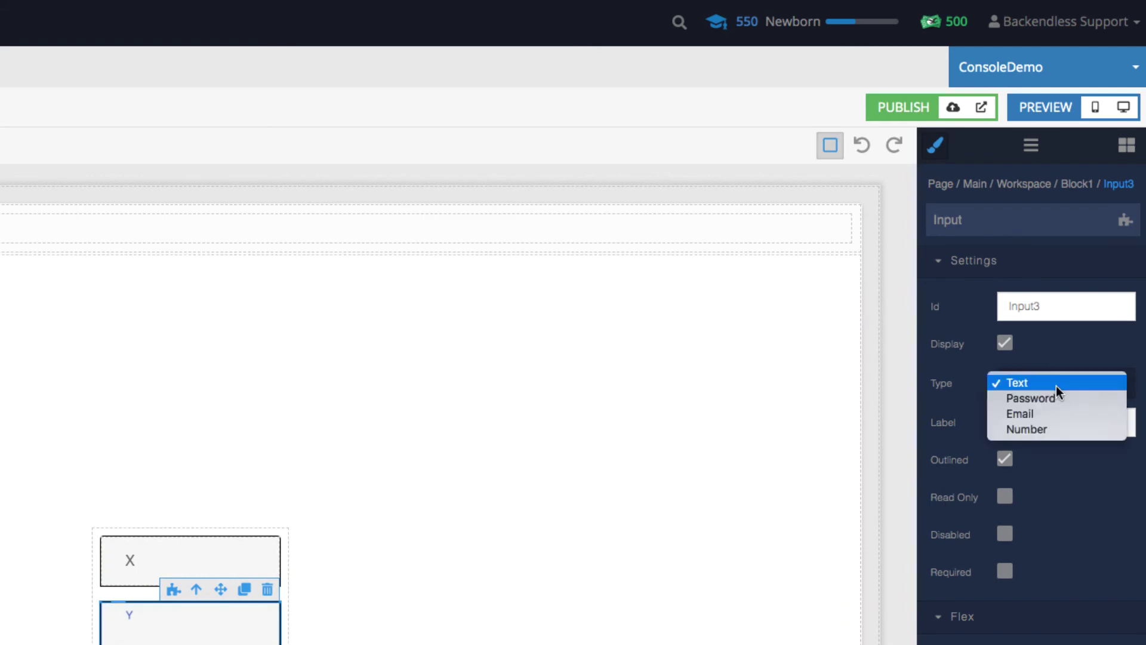
left_click(1051, 424)
Add a Text component to the block, below the Y input.
left_click(575, 602)
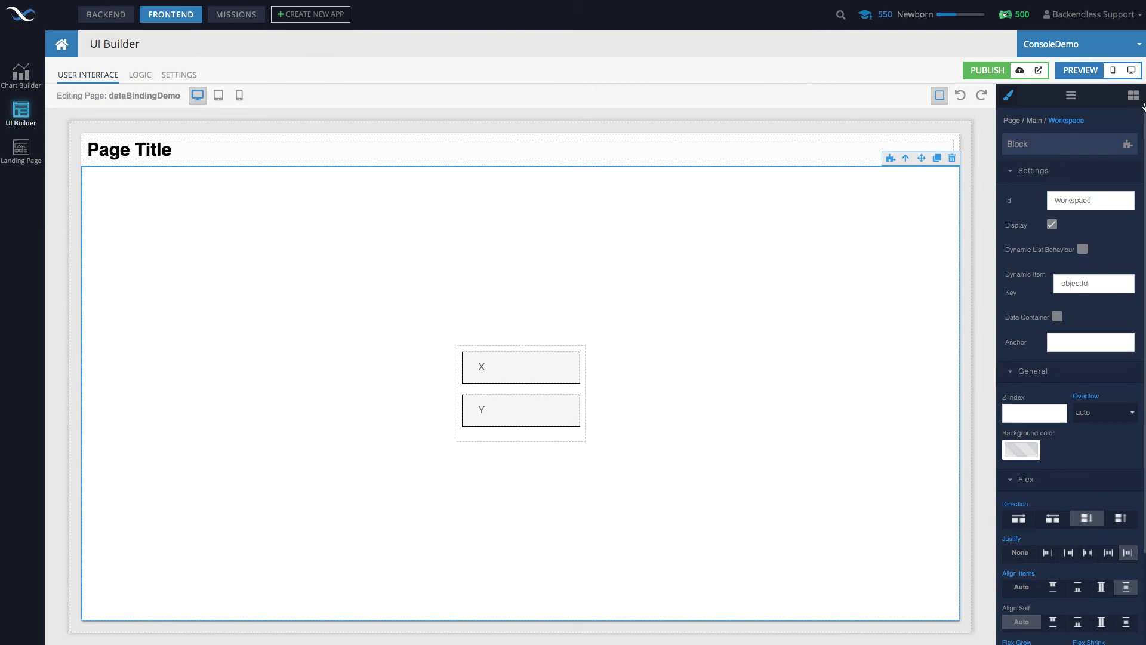
left_click(1135, 96)
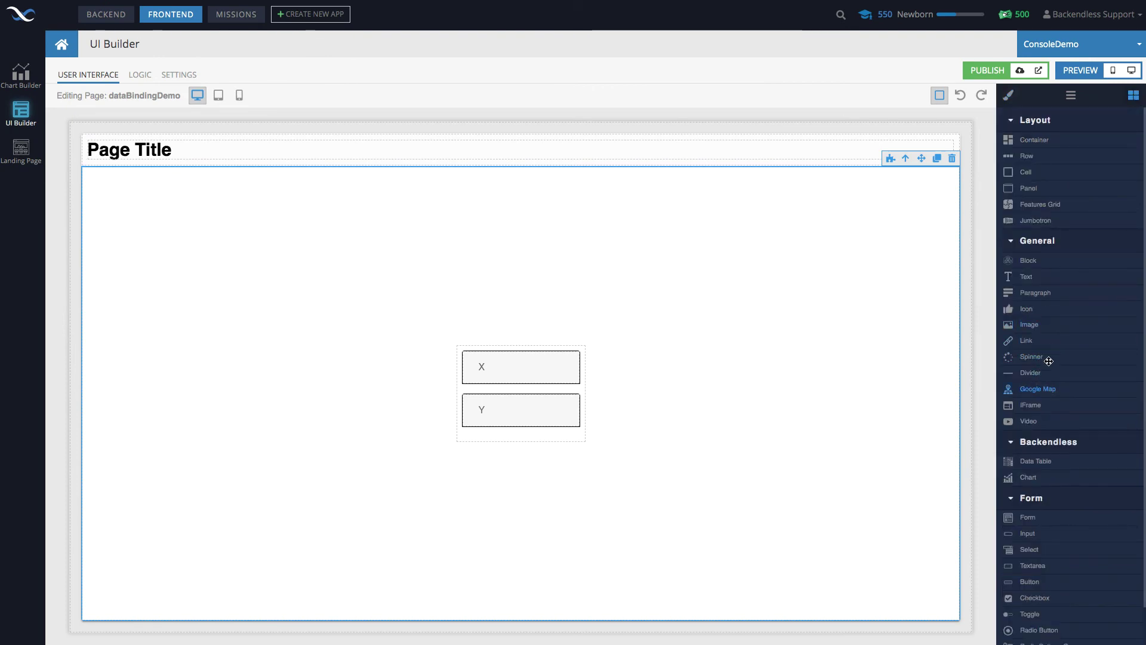
left_click_drag(941, 288, 529, 430)
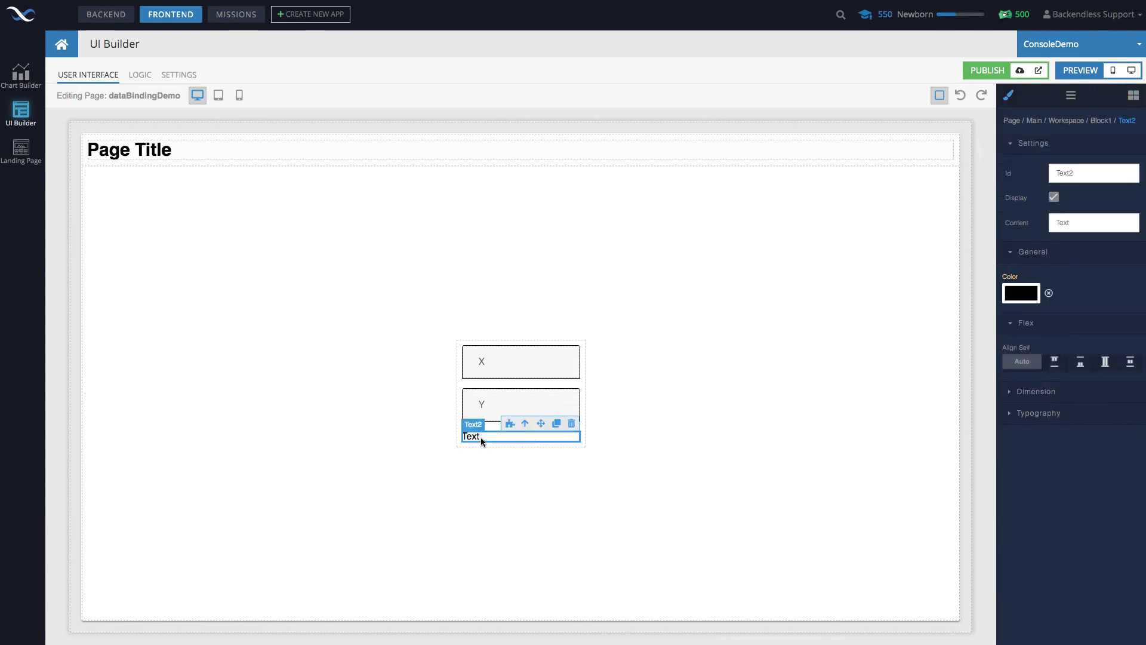
Replace the data binding of the X input's Value Logic with x.
left_click(529, 368)
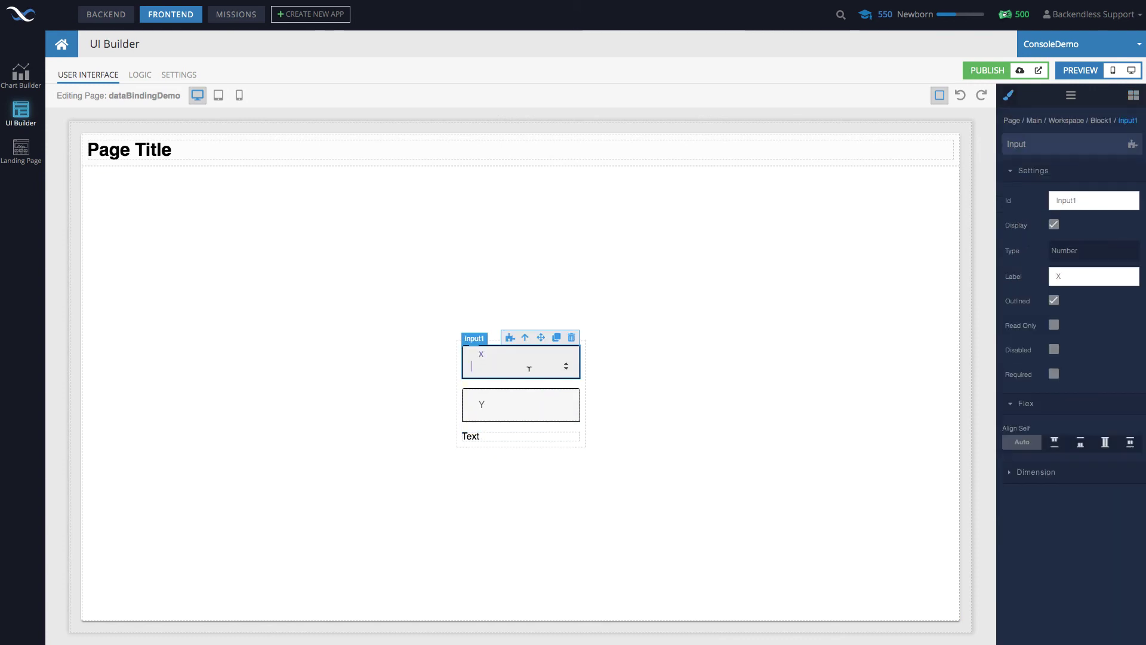
left_click(510, 338)
double_click(1066, 203)
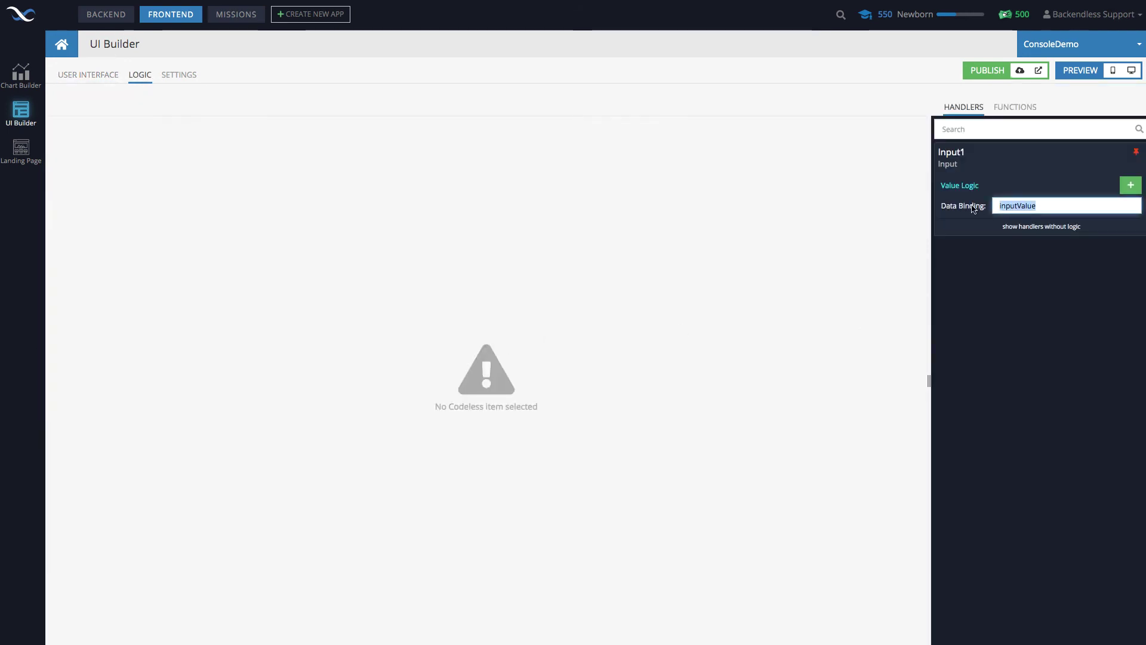
type("x")
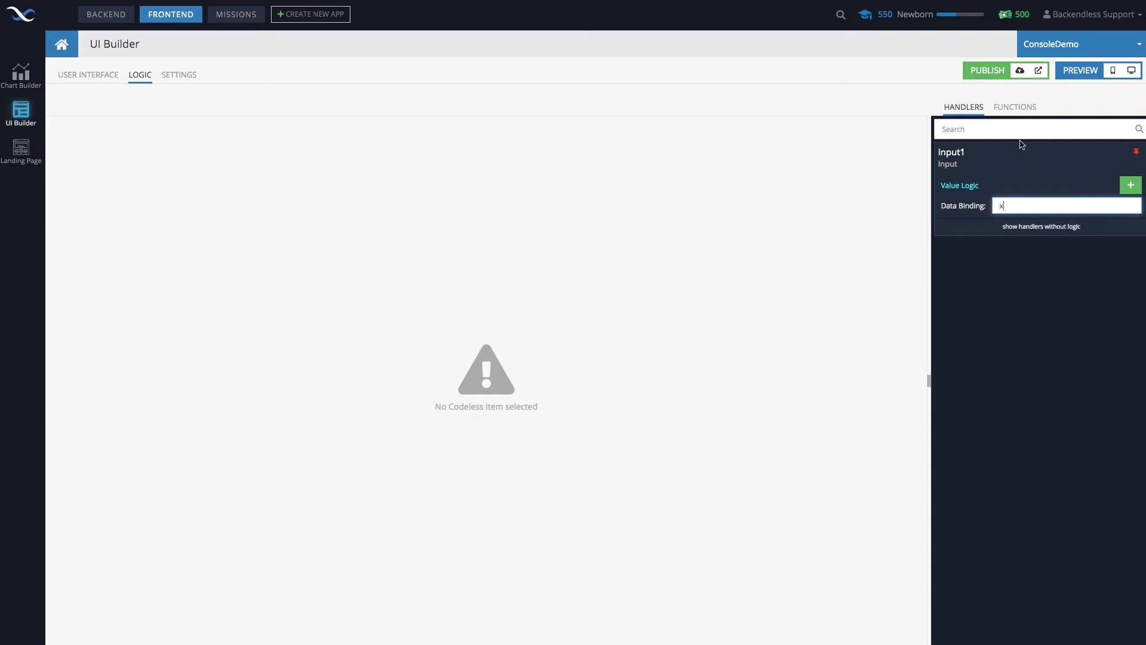
Set the data binding of the Y input's Value Logic to y.
left_click(88, 75)
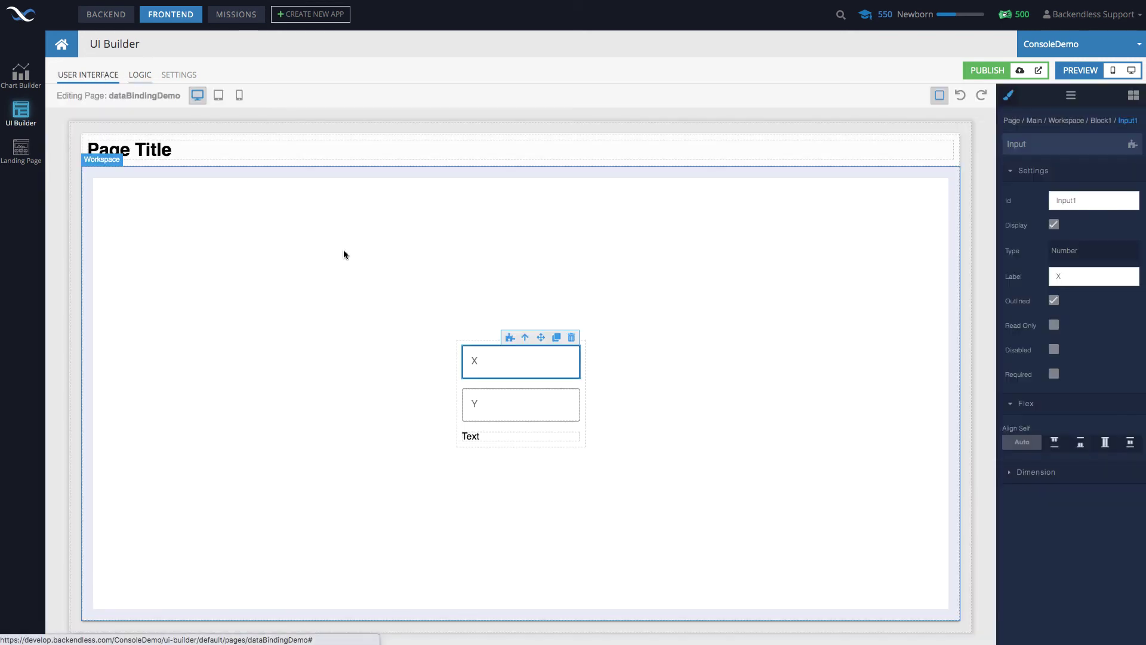
left_click(528, 403)
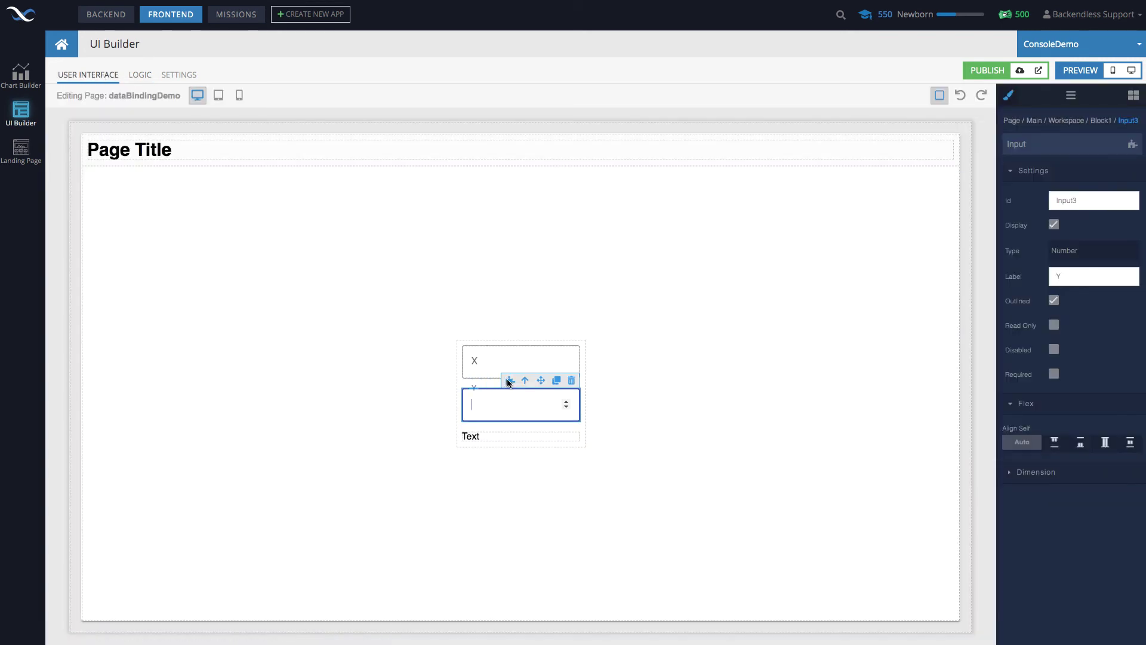
left_click(510, 380)
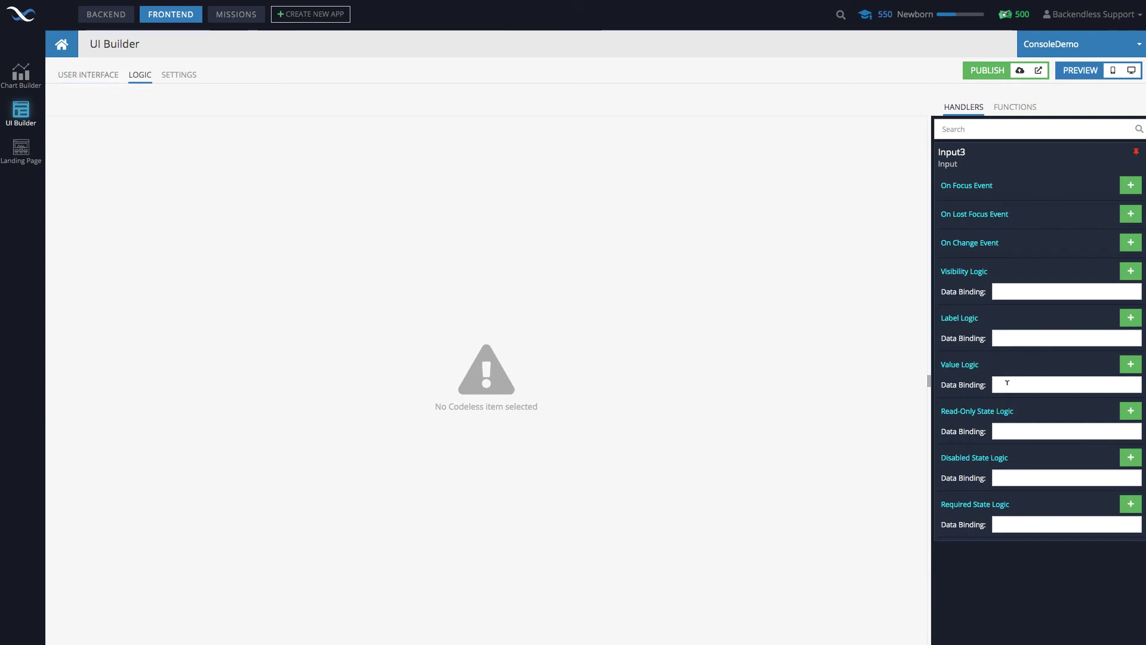
left_click(1001, 385)
type("y")
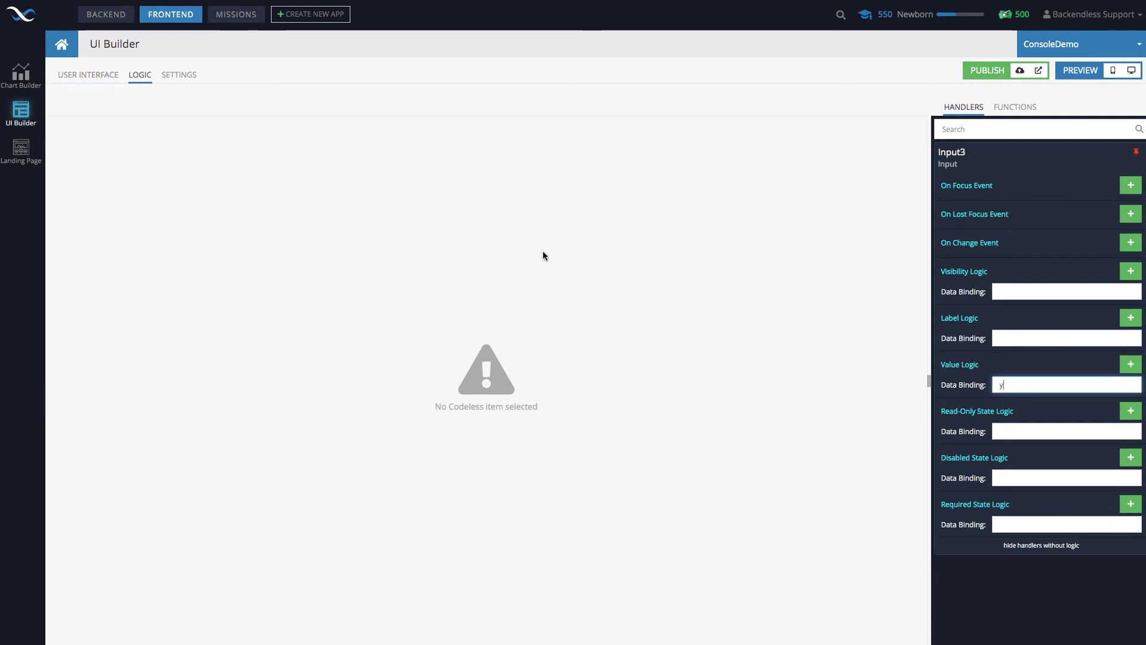
Create Content Logic for the text component below the two inputs.
left_click(90, 76)
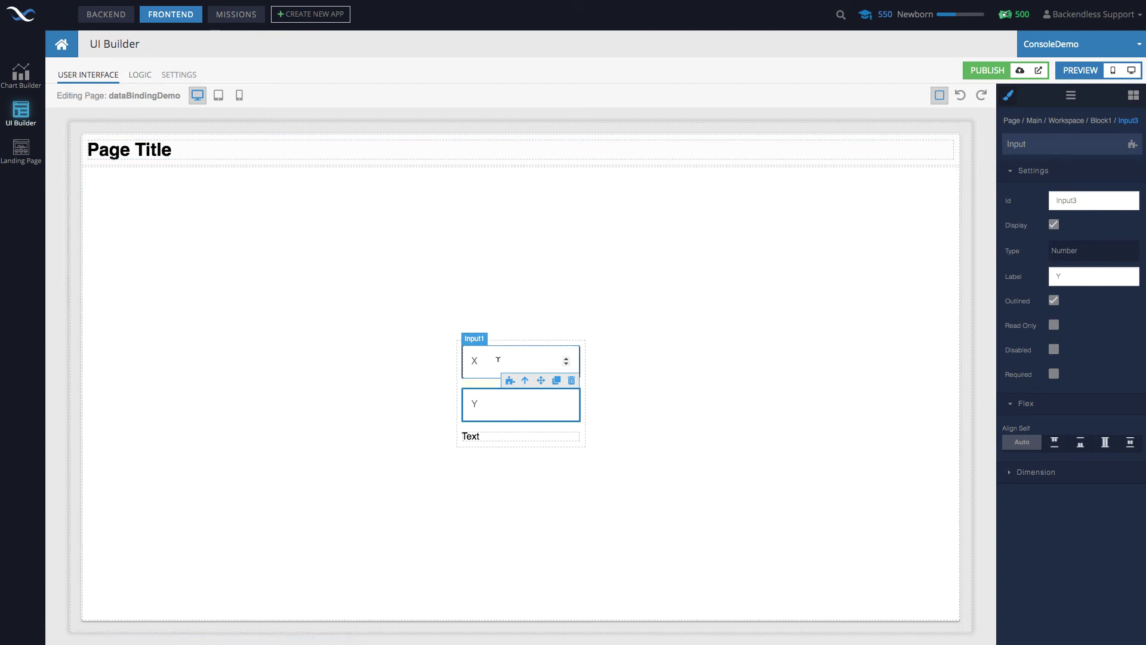
left_click(500, 397)
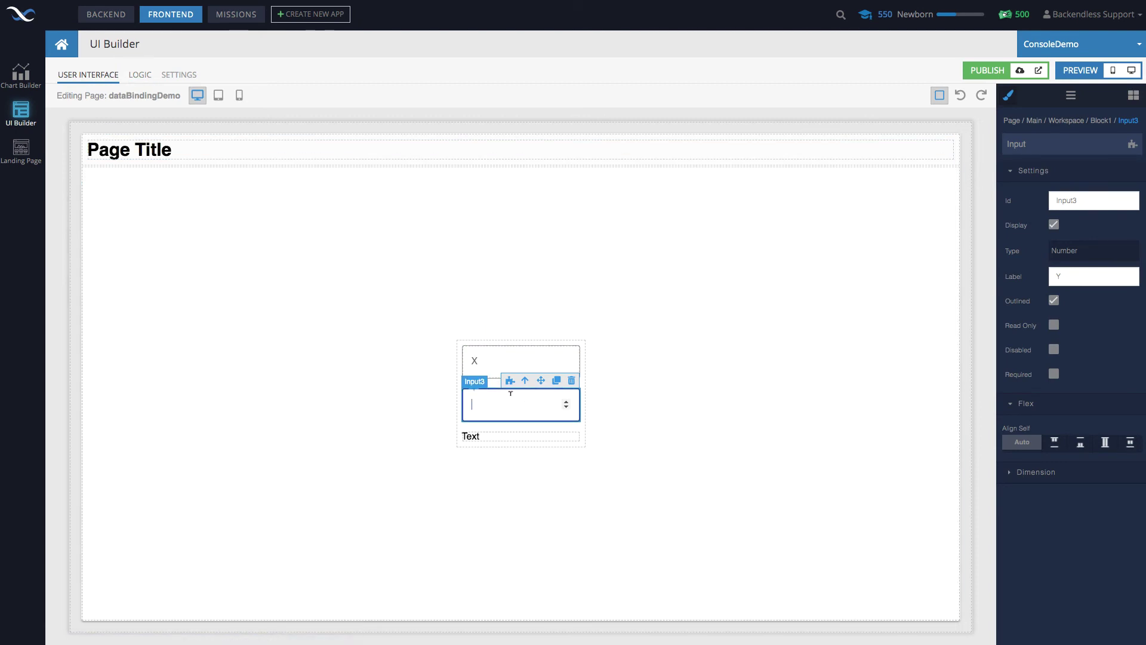
left_click(609, 405)
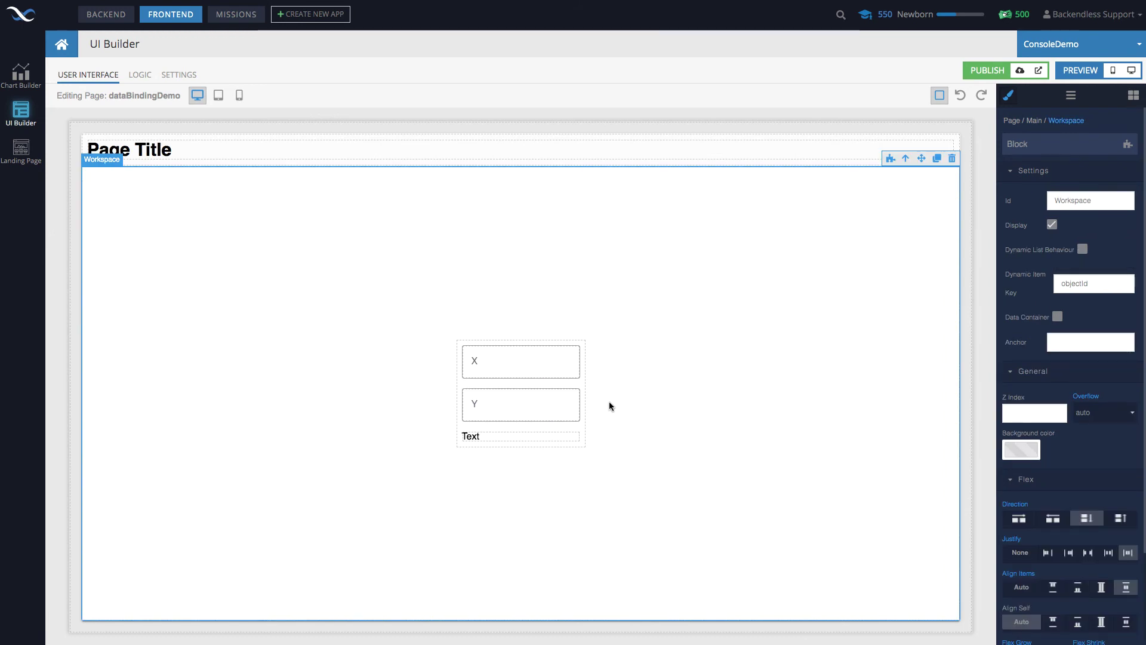
left_click(485, 436)
left_click(510, 424)
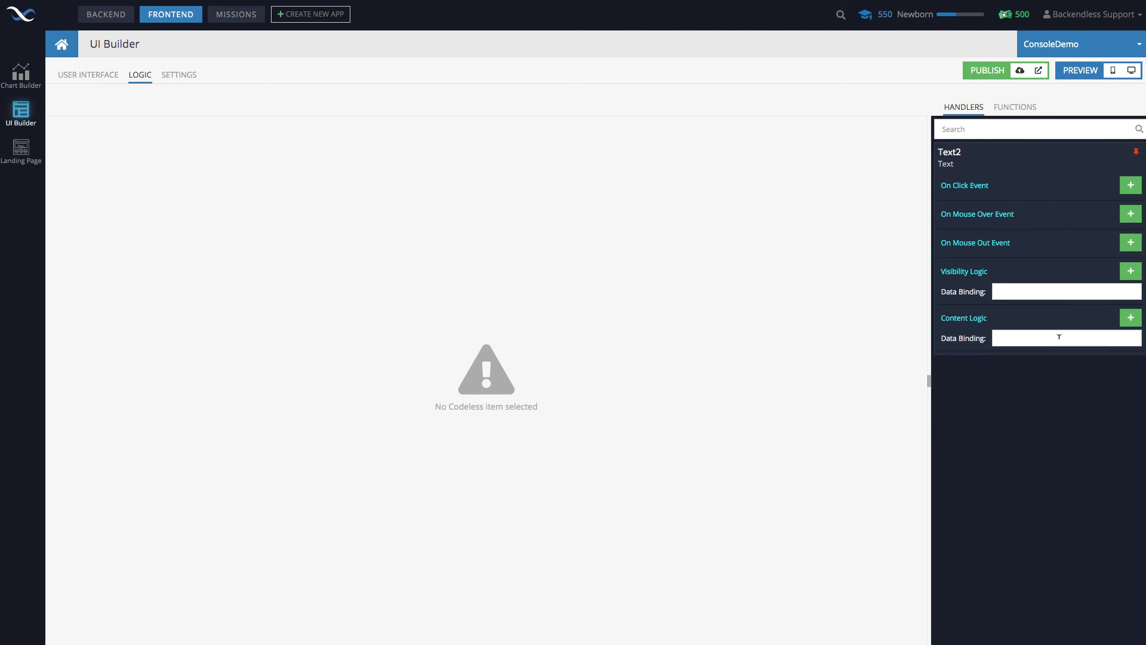
left_click(1130, 322)
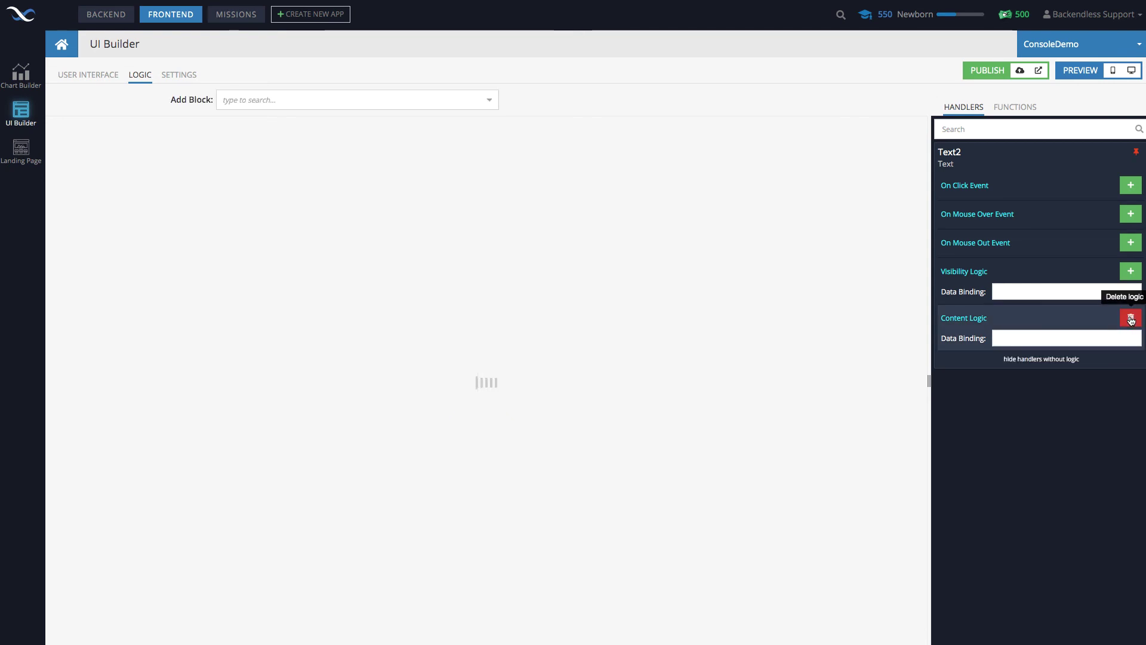
left_click_drag(229, 179, 238, 206)
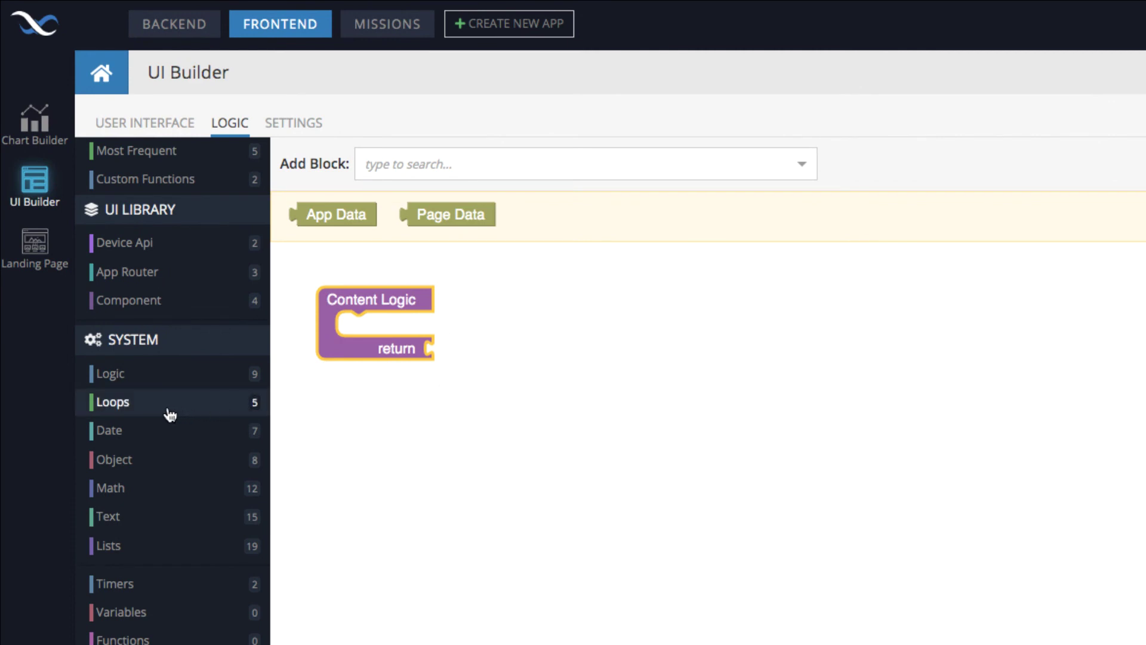
Return a math addition block from the Content Logic, with property x of Page Data as its first operand.
left_click(157, 494)
left_click_drag(295, 282, 439, 360)
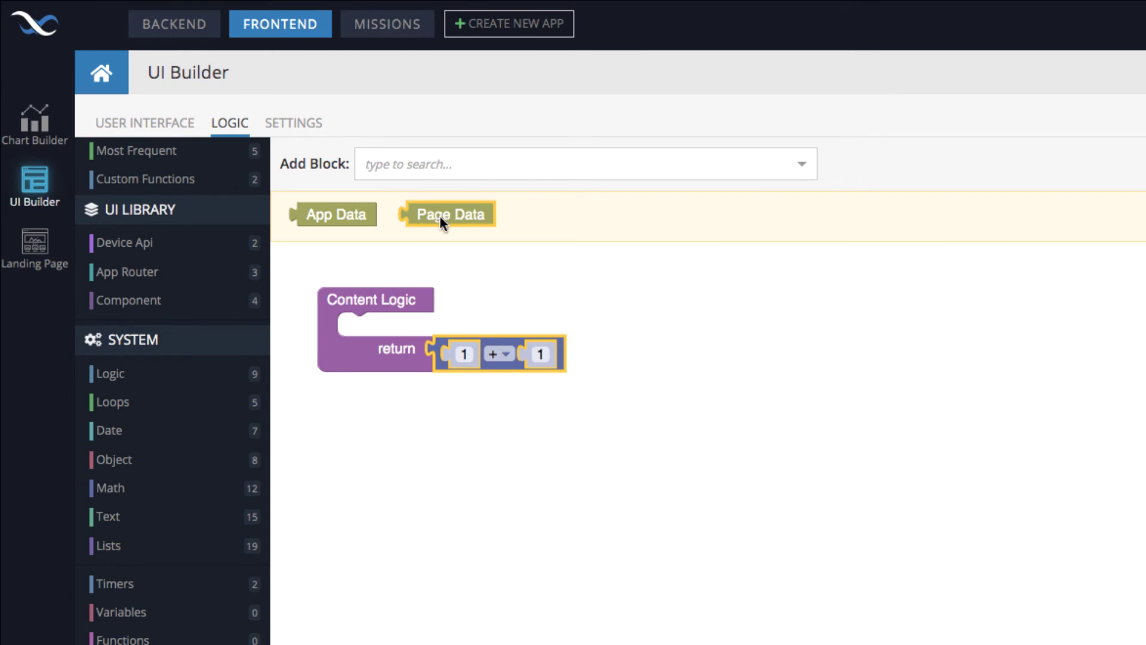
left_click(191, 471)
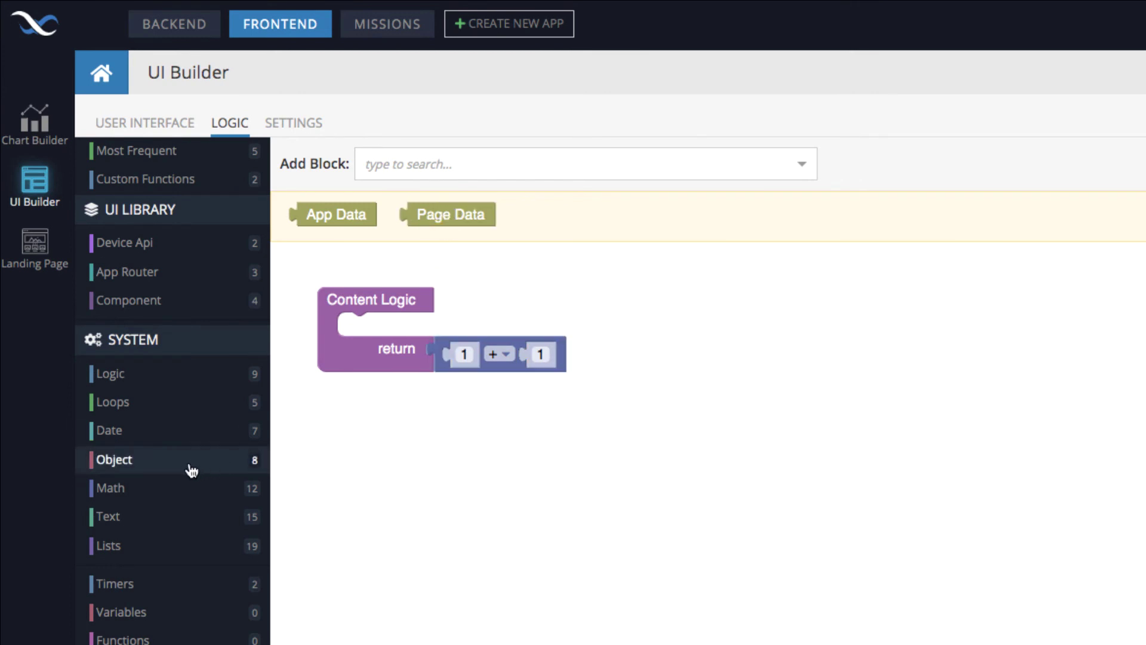
left_click_drag(335, 399, 490, 373)
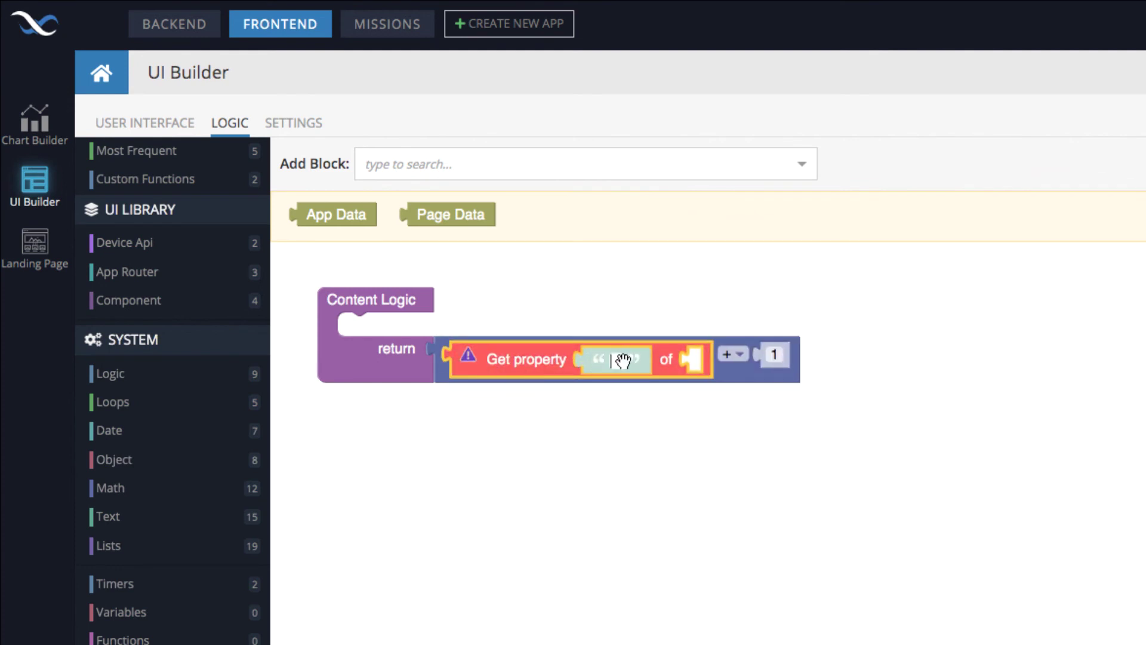
type("x")
left_click(721, 428)
left_click_drag(453, 211, 725, 367)
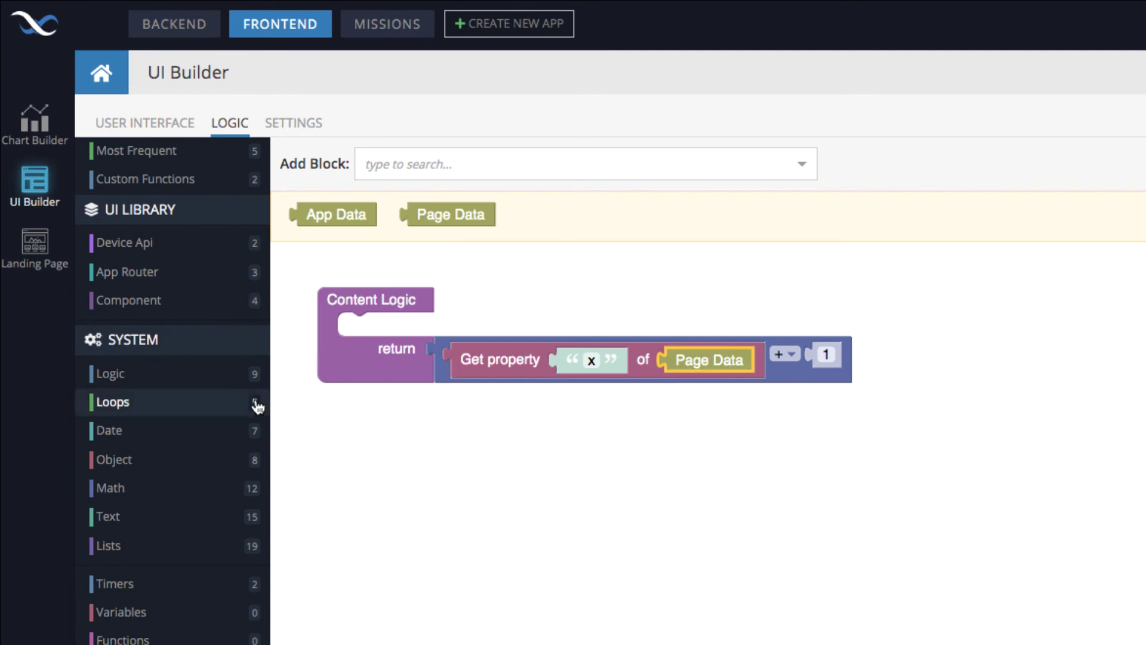
Make property y of Page Data the second operand of the addition.
left_click(167, 461)
left_click_drag(327, 394, 850, 358)
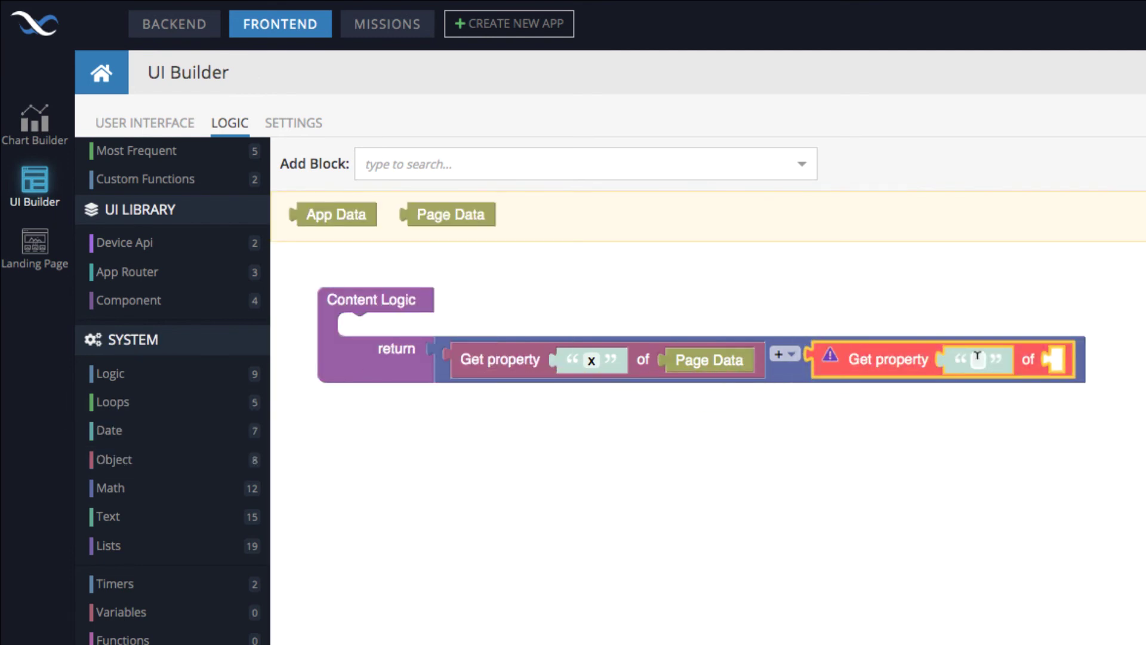
left_click(979, 357)
type("y")
left_click(990, 392)
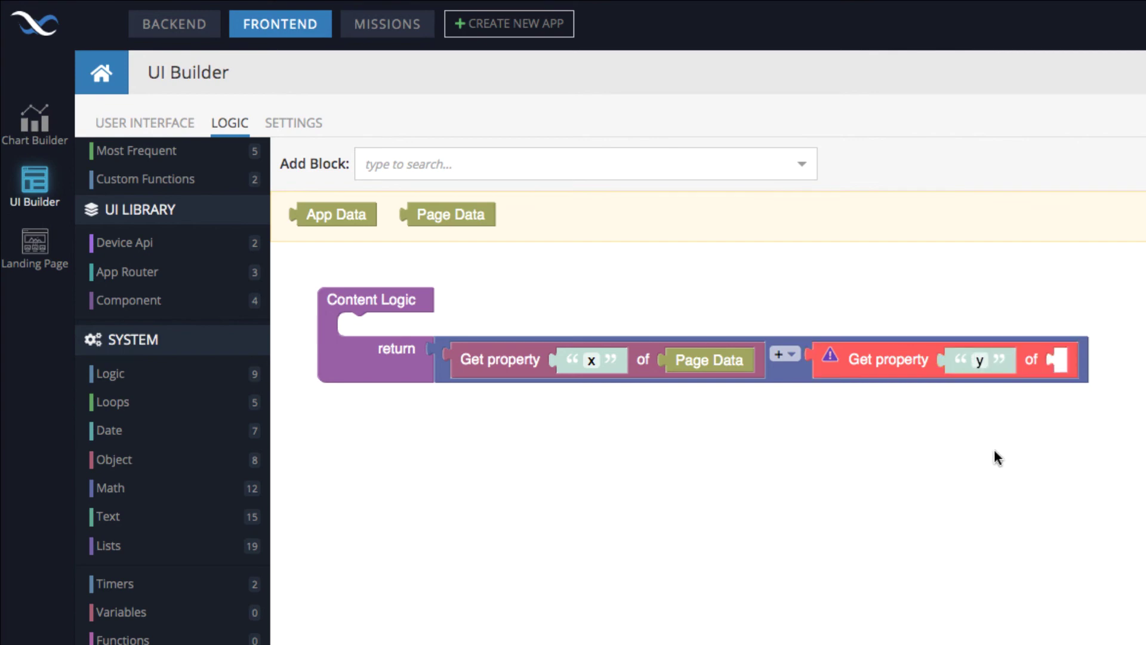
left_click_drag(428, 220, 1109, 381)
left_click(1085, 424)
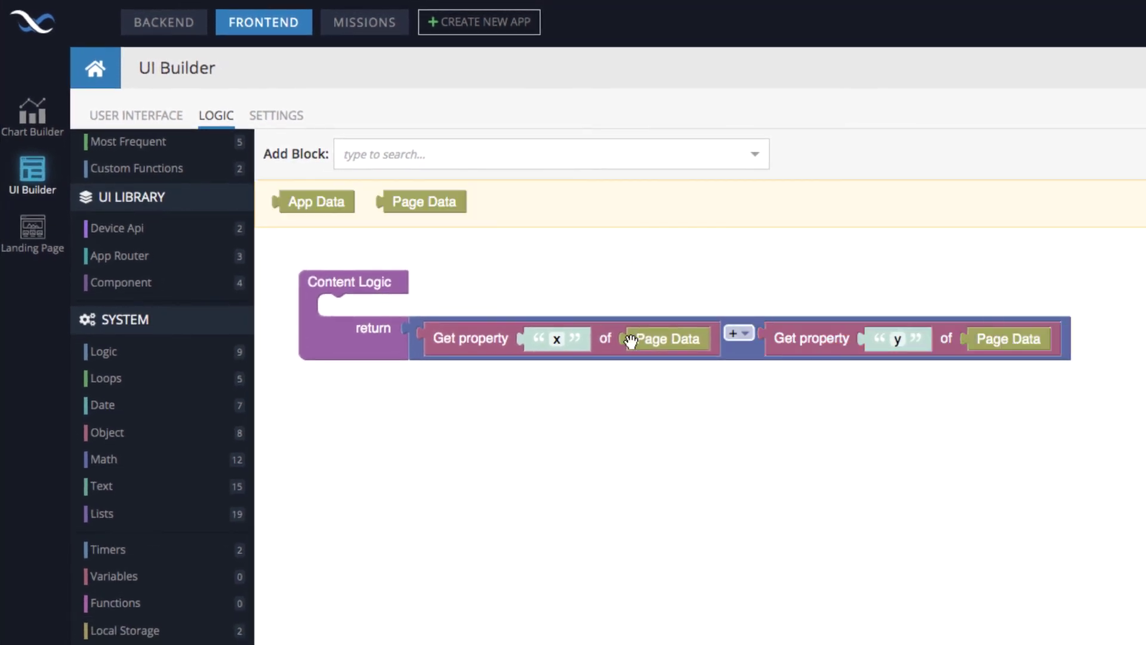
Switch the addition block to external inputs so its two operands are stacked.
left_click(416, 348)
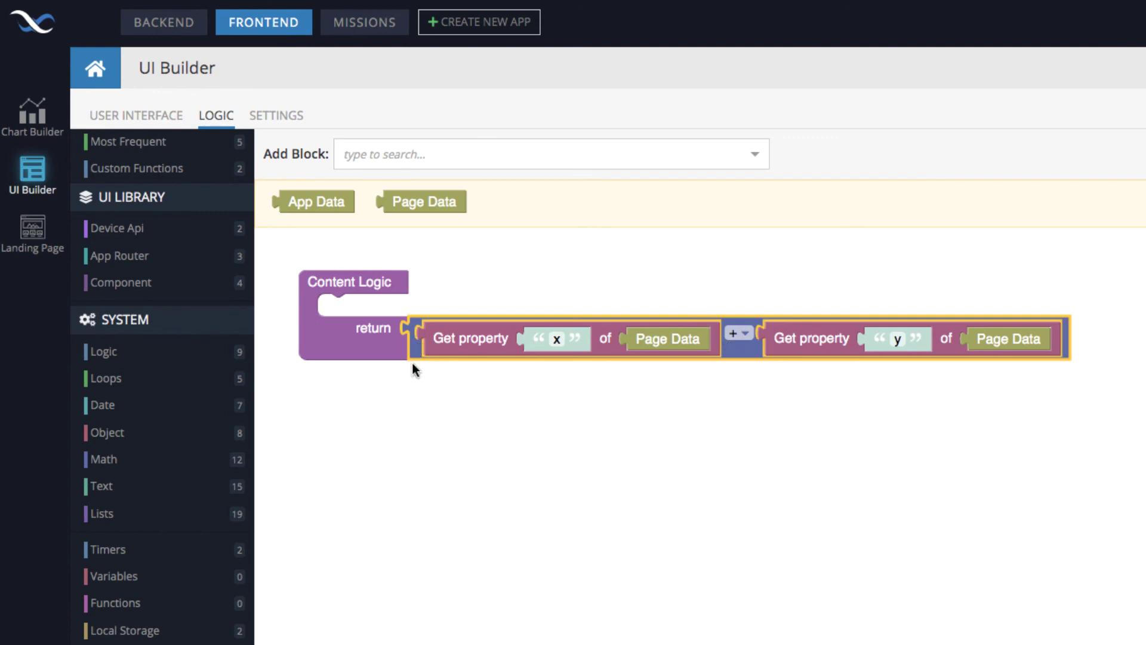
right_click(416, 354)
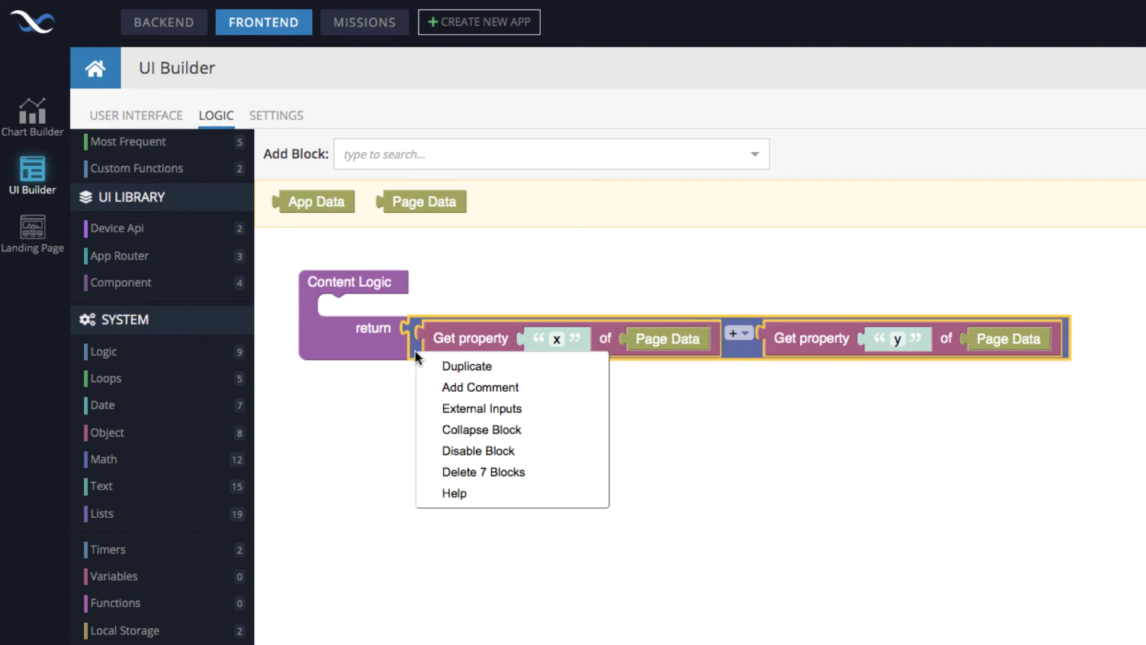
left_click(456, 406)
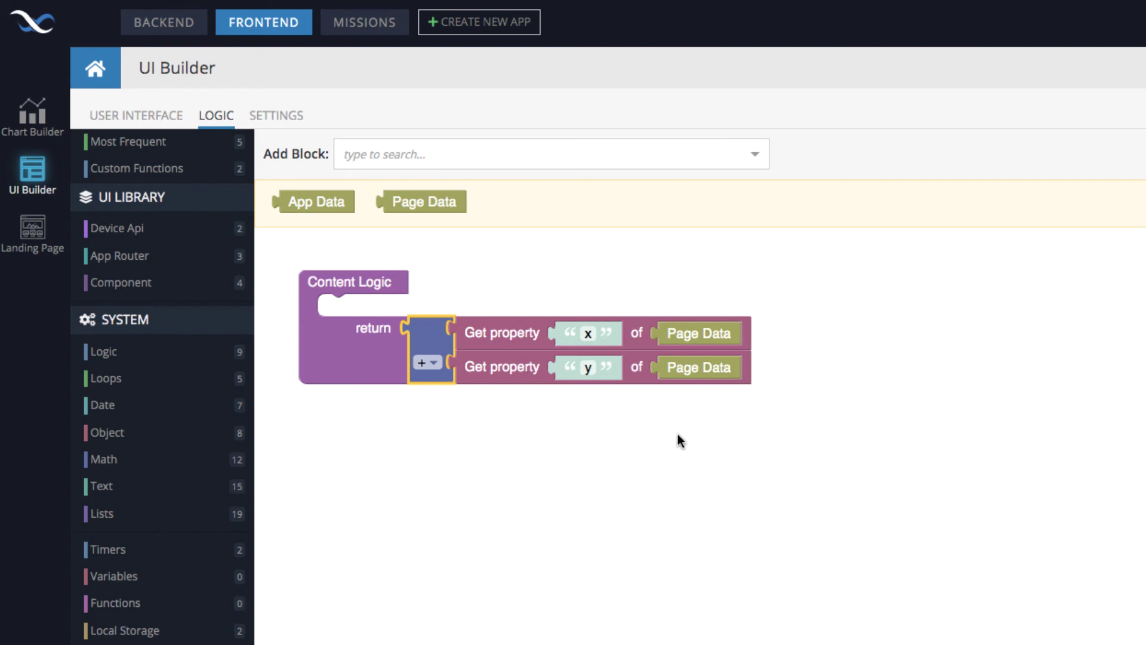
left_click(656, 455)
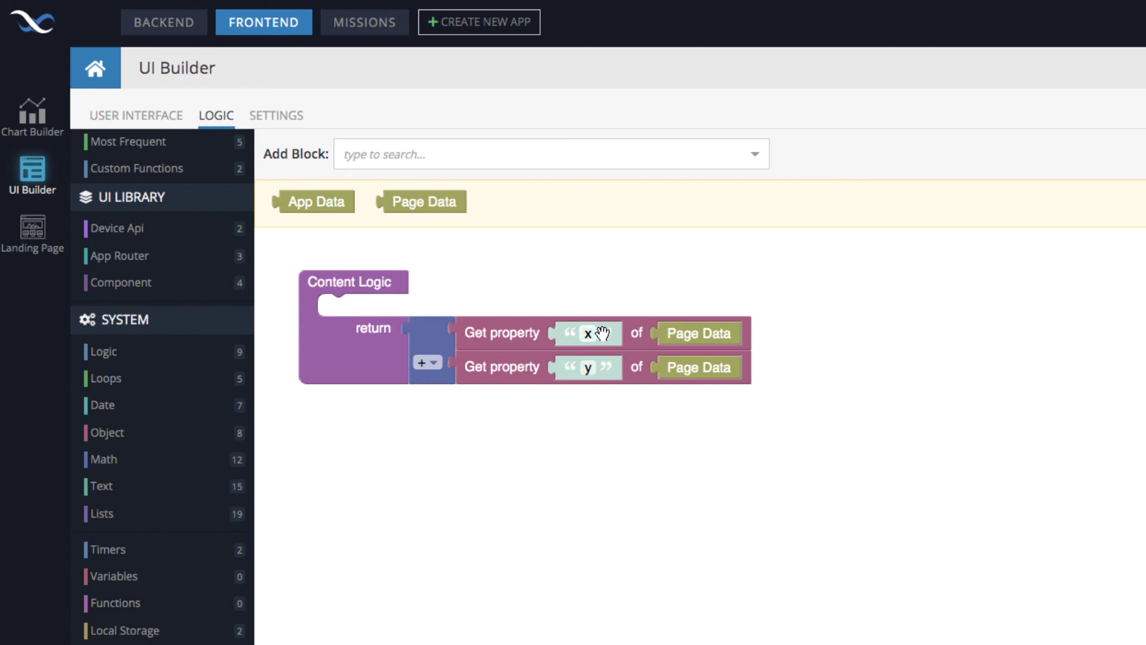
Review the inputs and text in the page layout, and reopen the text component's logic.
left_click(157, 127)
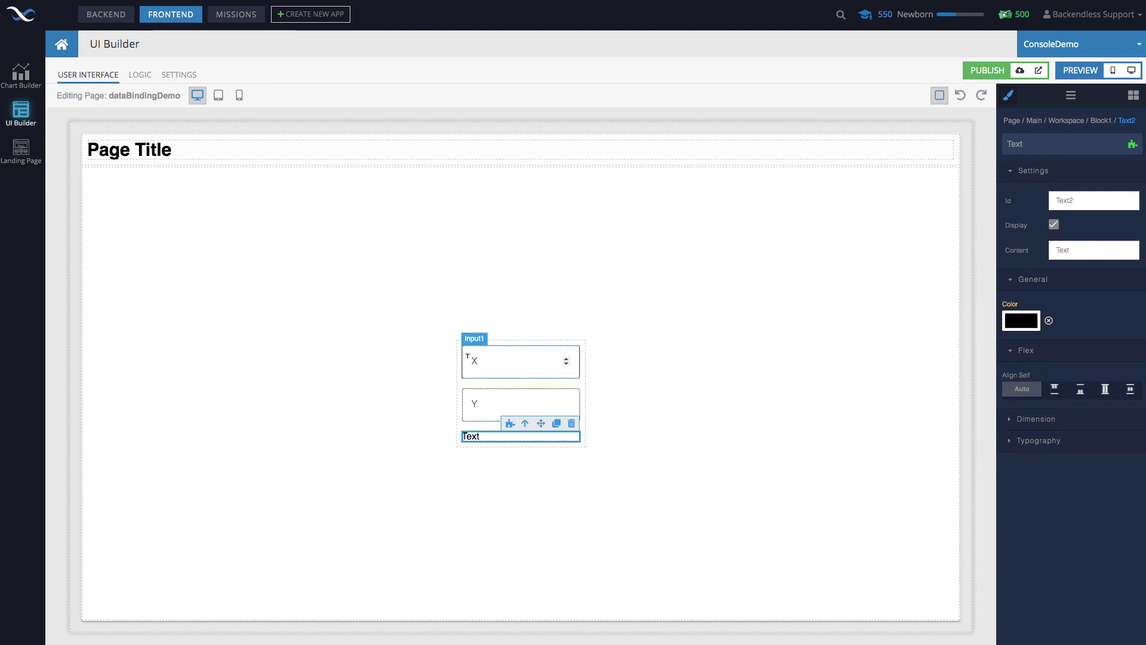
left_click(509, 424)
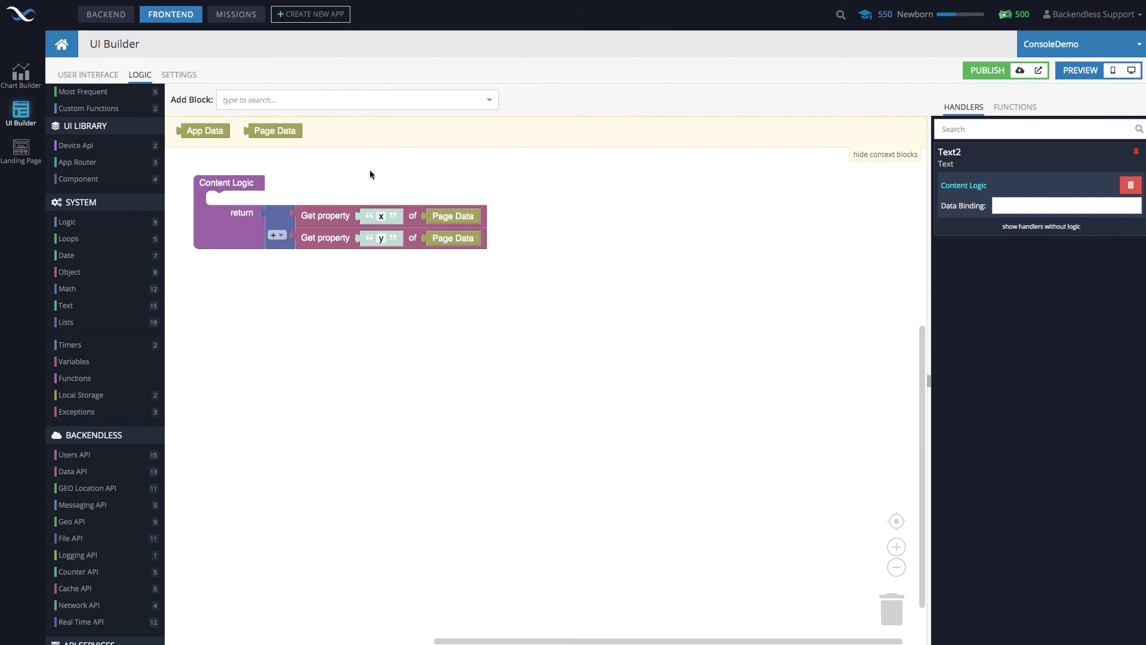
Preview the page on desktop and test the sum with X 12312 and Y 1212.
left_click(88, 74)
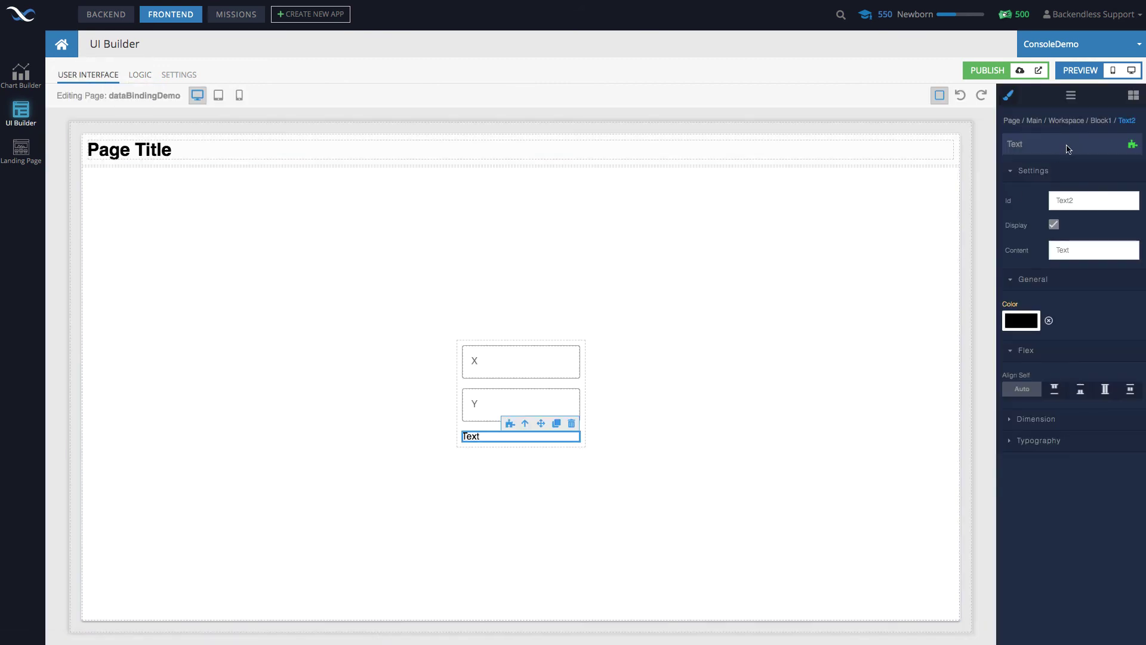
left_click(1132, 71)
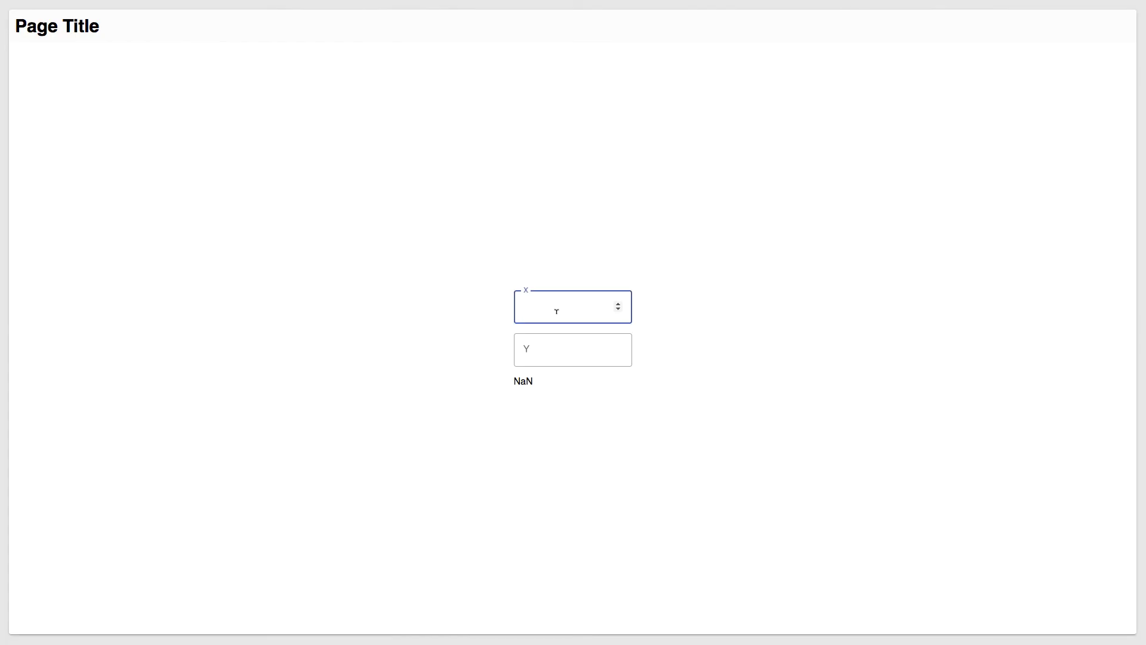
type("12312")
left_click(546, 346)
type("1212")
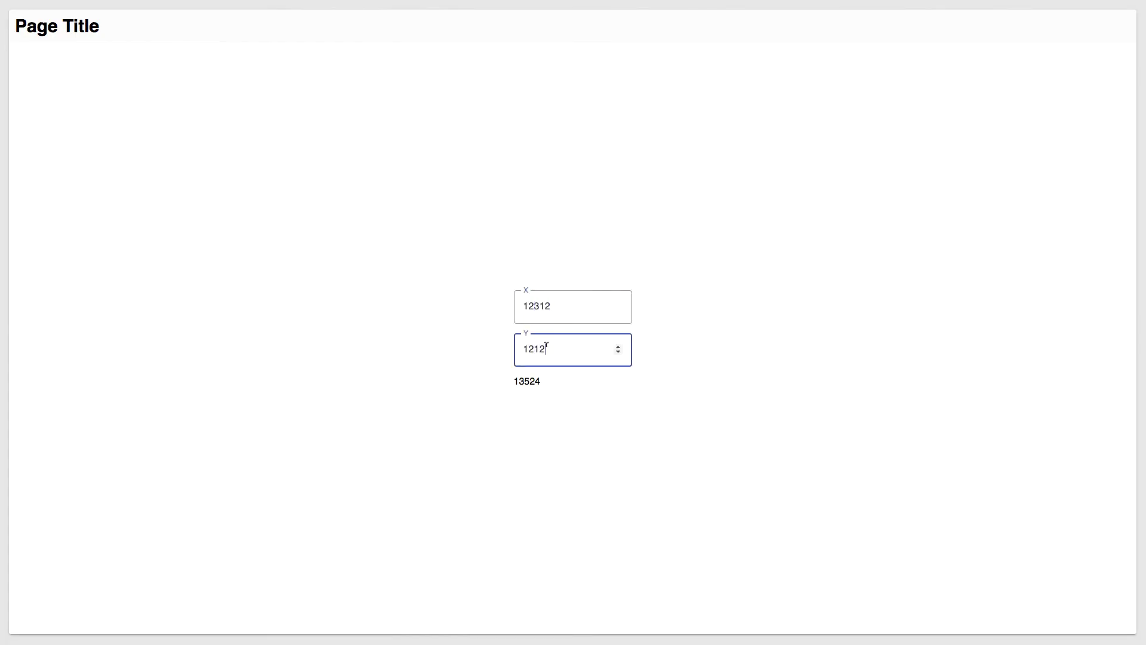
Retest the sum with X 5 and Y 7, extend X to 5123, and close the preview.
key("shift+Tab")
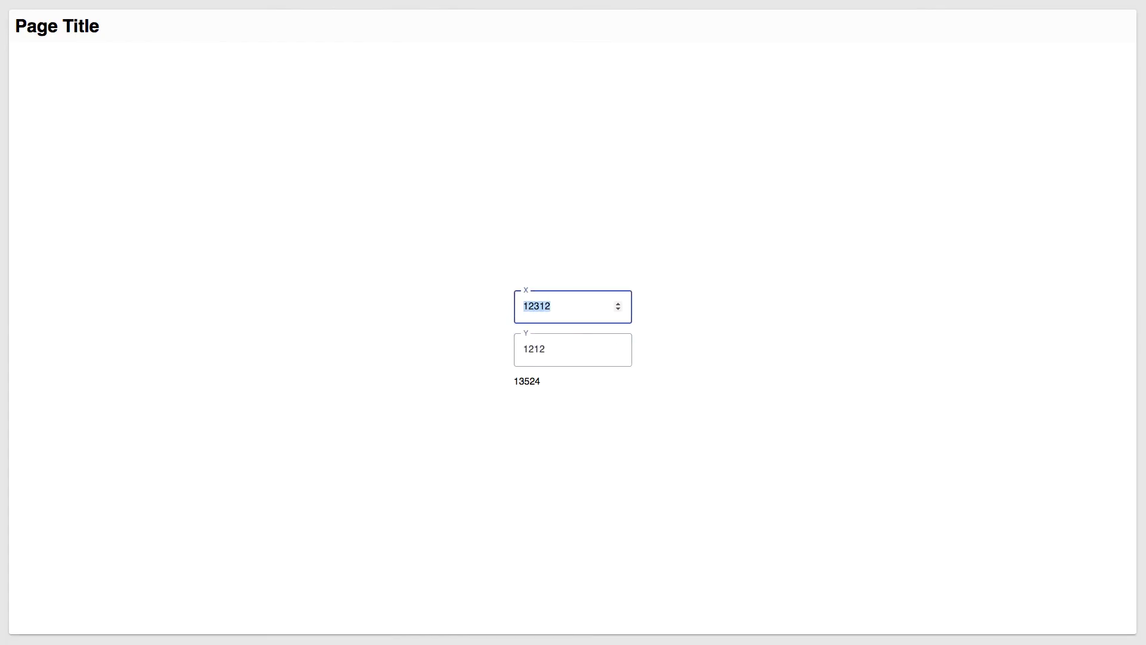
type("5")
key("Tab")
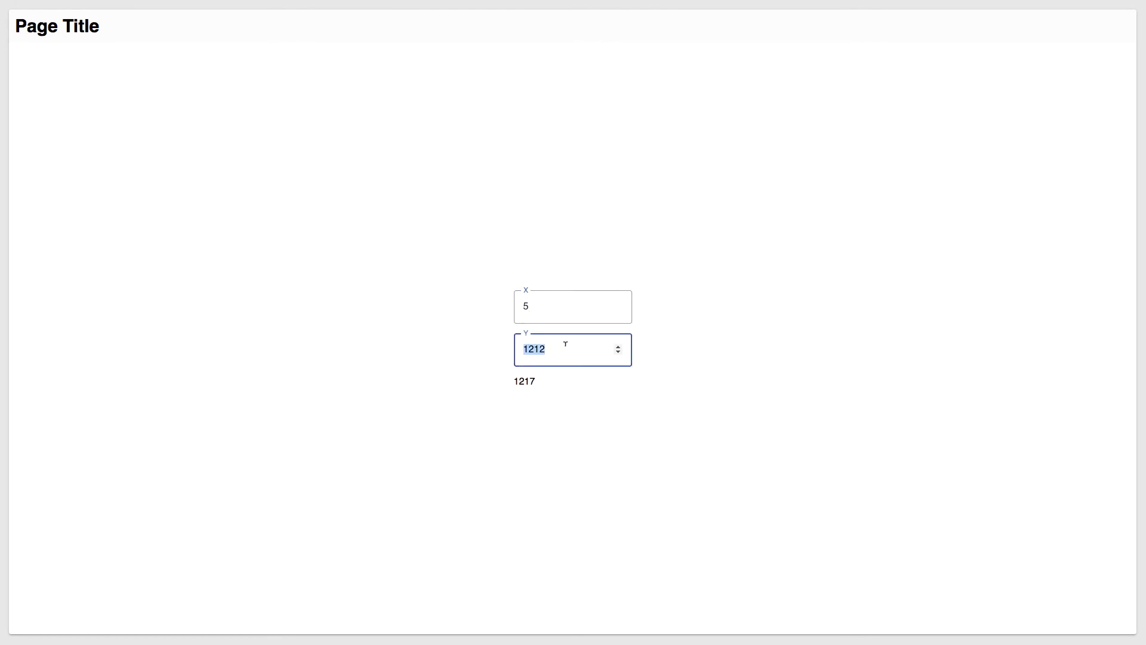
type("7")
left_click(541, 308)
type("123")
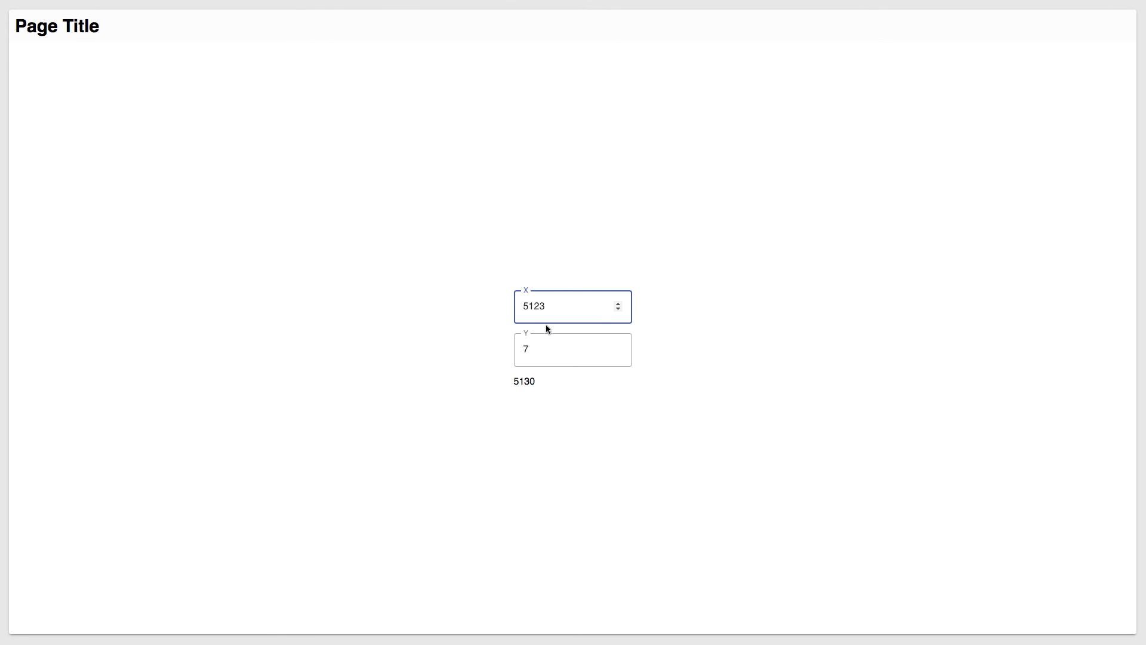
key("super+w")
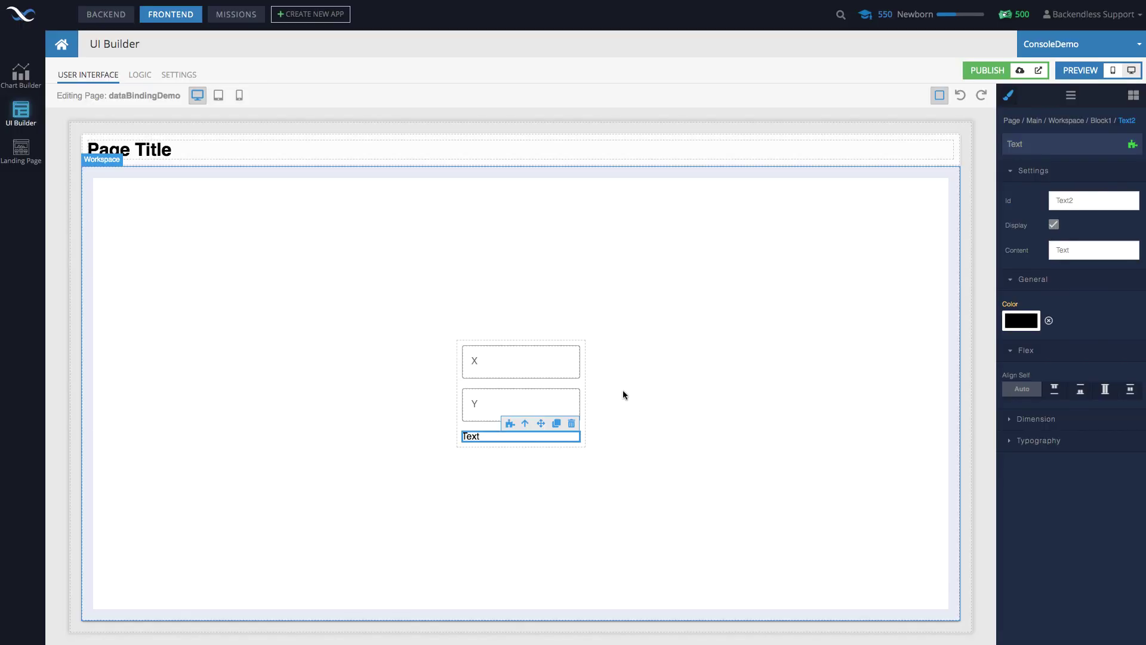
Review the block enclosing the inputs and text, and open the text component's content logic.
left_click(581, 386)
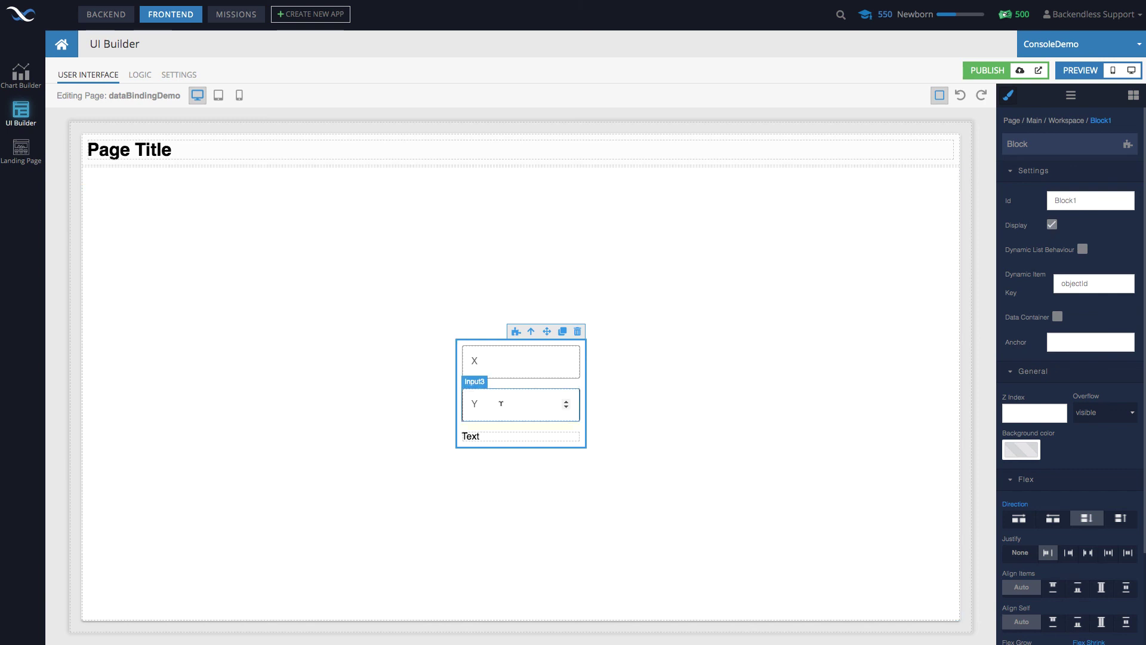
left_click(500, 440)
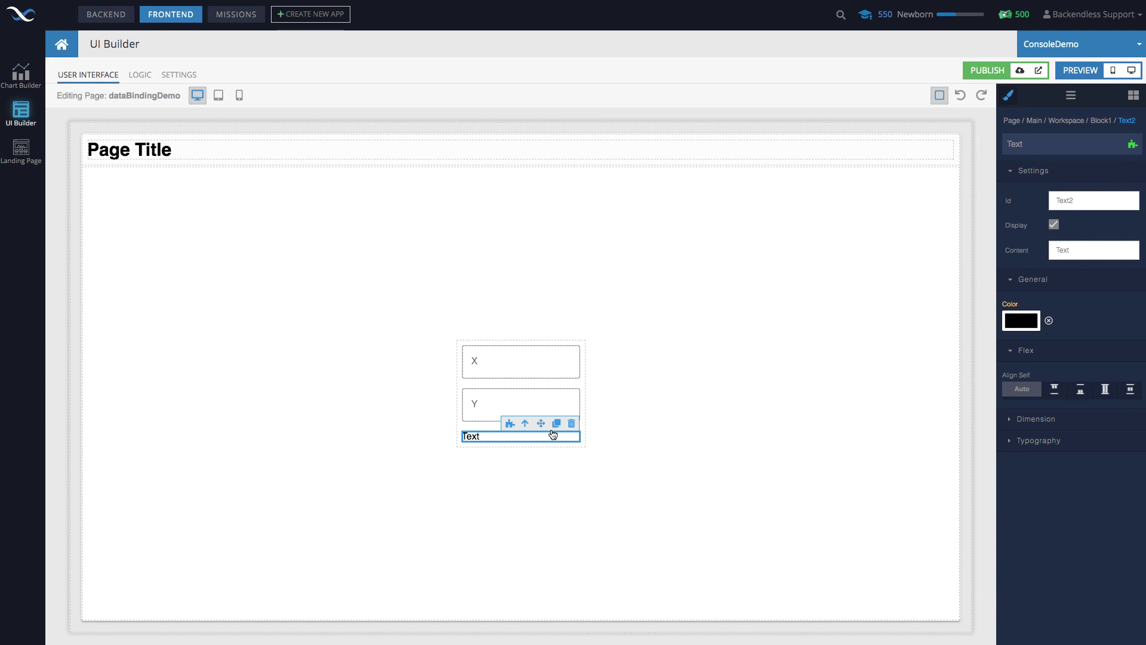
left_click(510, 423)
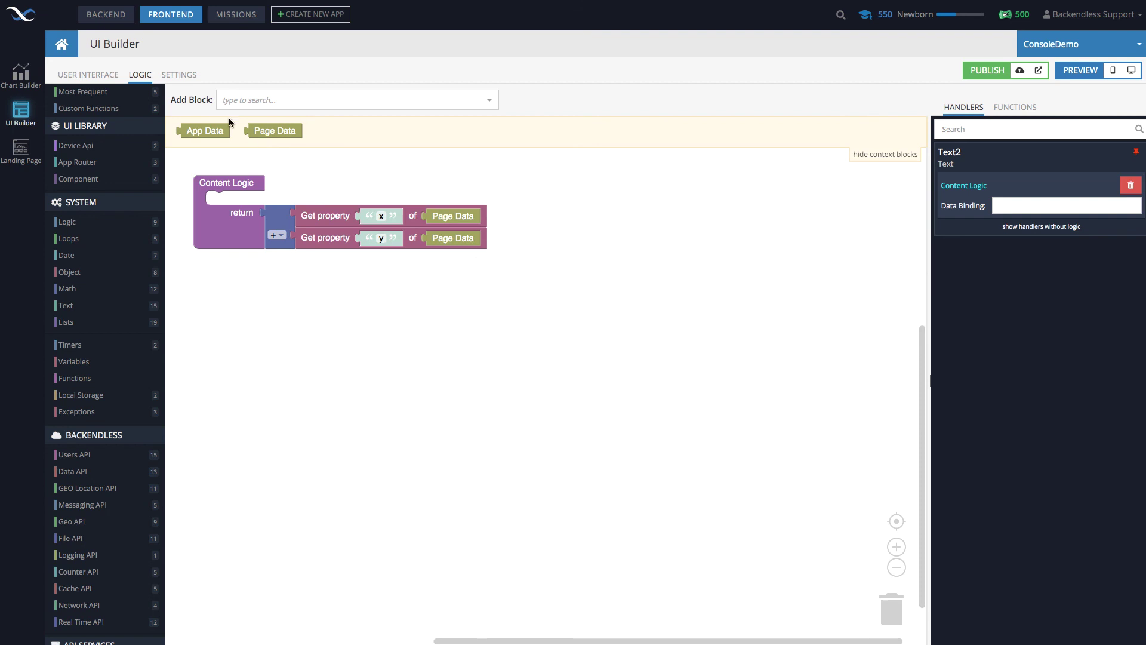
Return to the page layout and turn Block1, which encloses the inputs and text, into a data container.
left_click(96, 76)
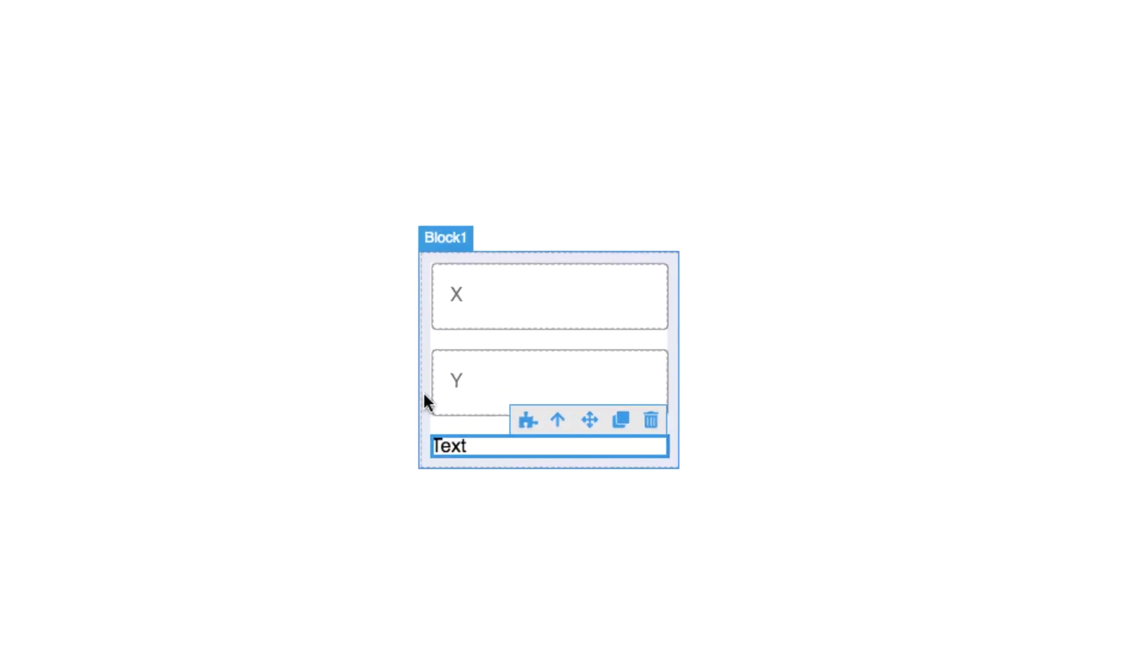
left_click(424, 394)
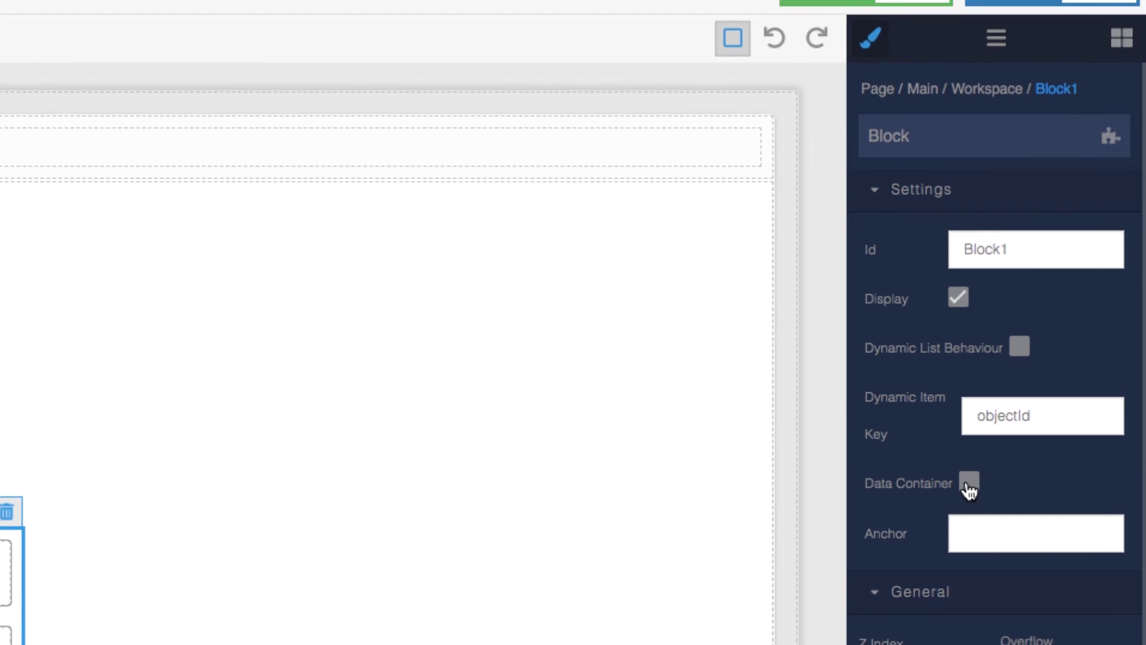
left_click(968, 484)
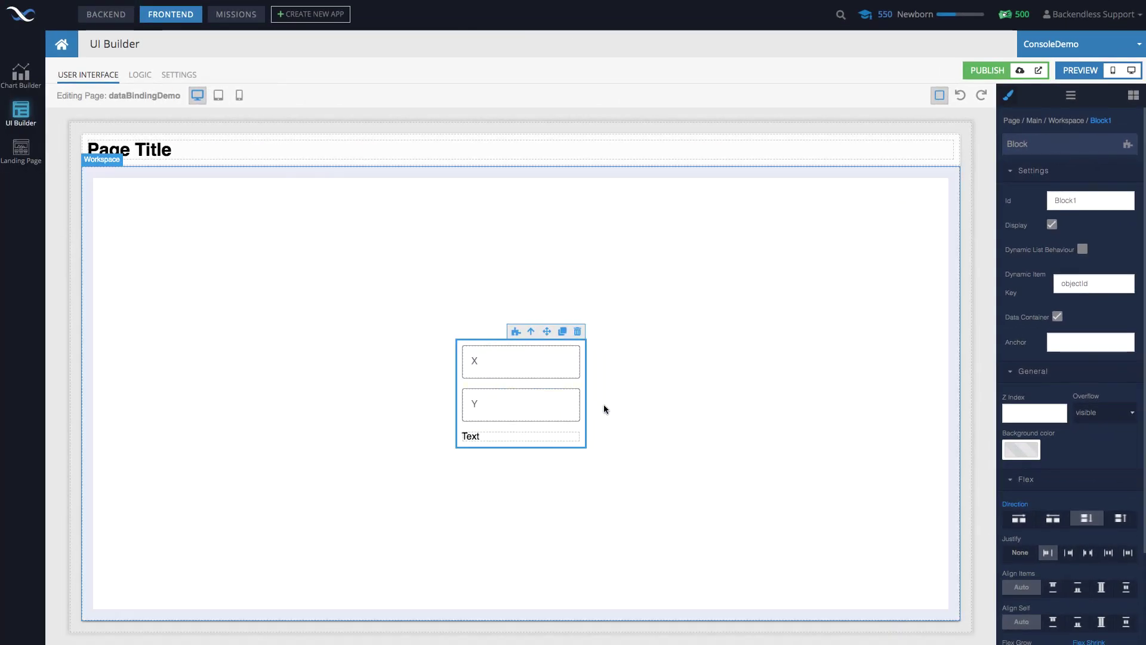
Check the data binding of the X input and return to the page layout.
left_click(500, 358)
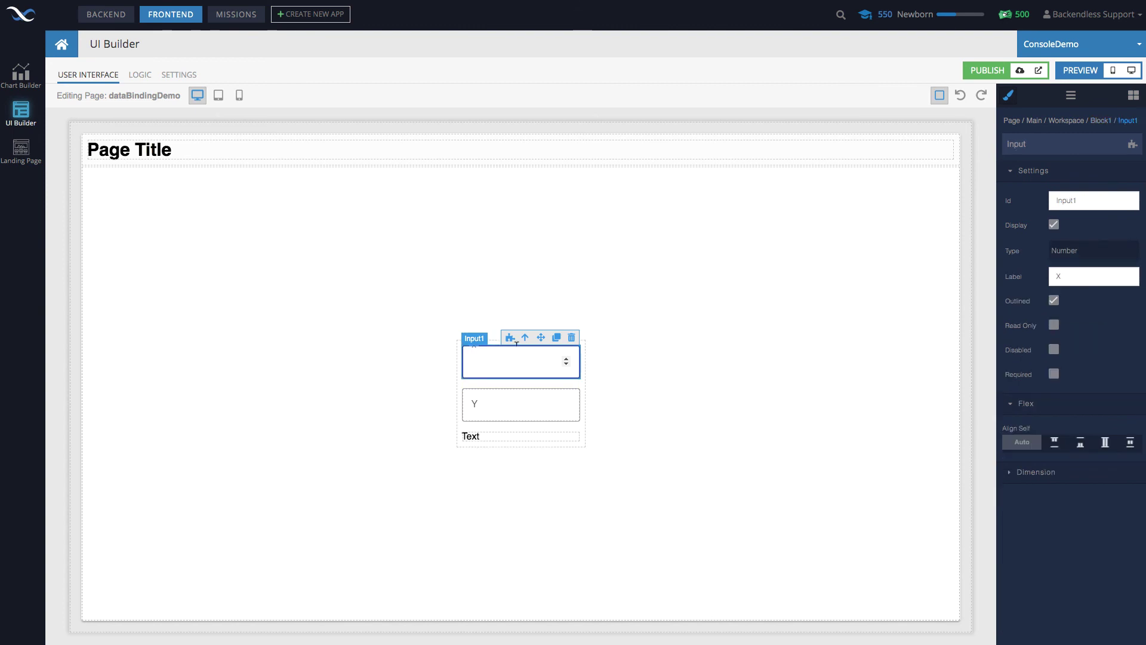
left_click(511, 338)
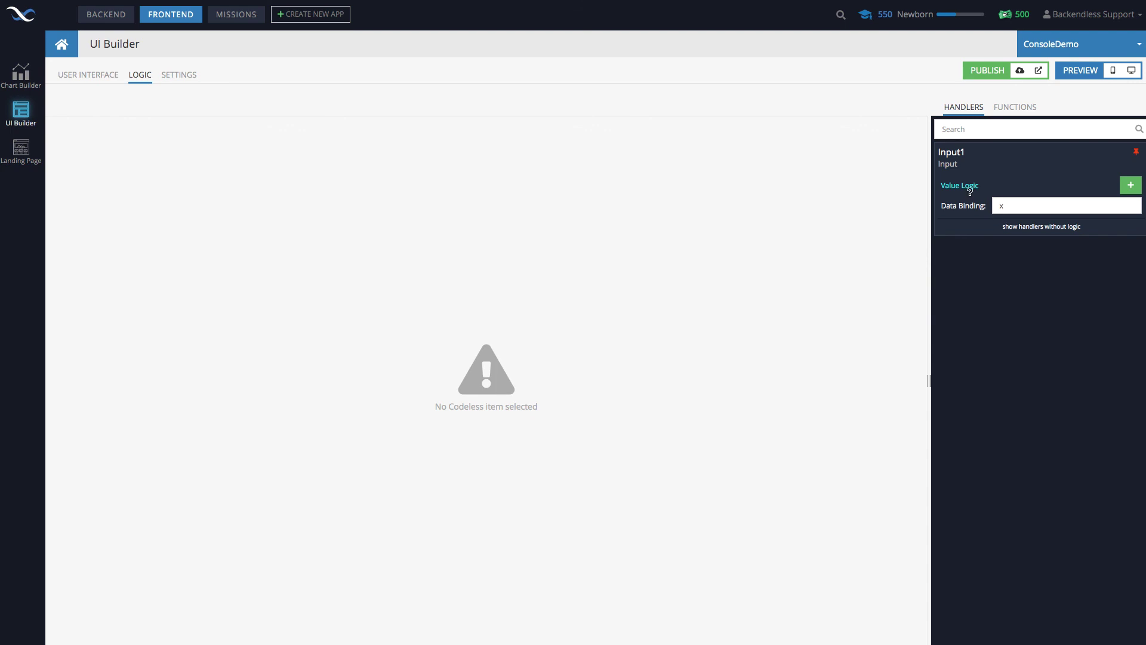
left_click(76, 76)
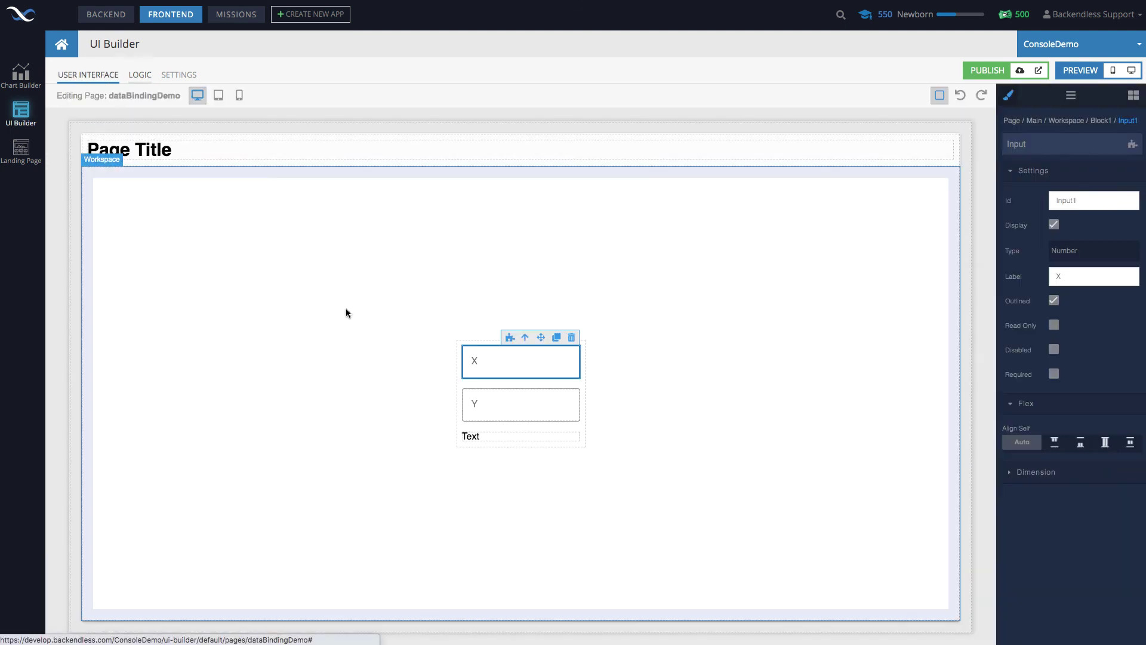
Review Block1's settings and the context data blocks offered in the text component's content logic.
left_click(583, 429)
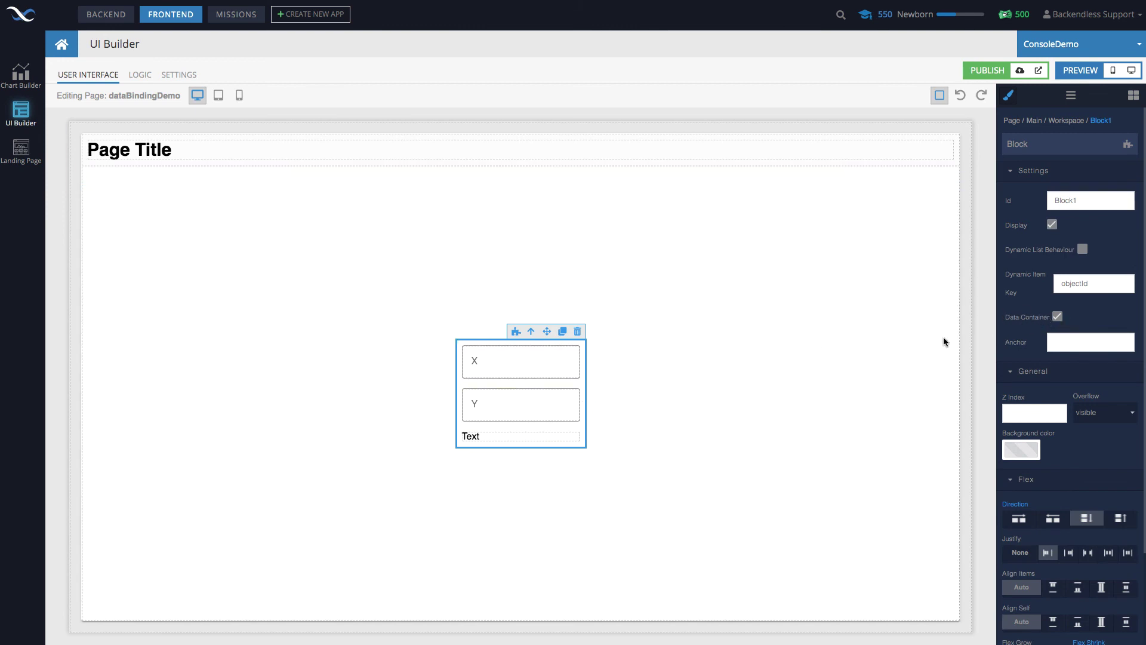
left_click(536, 440)
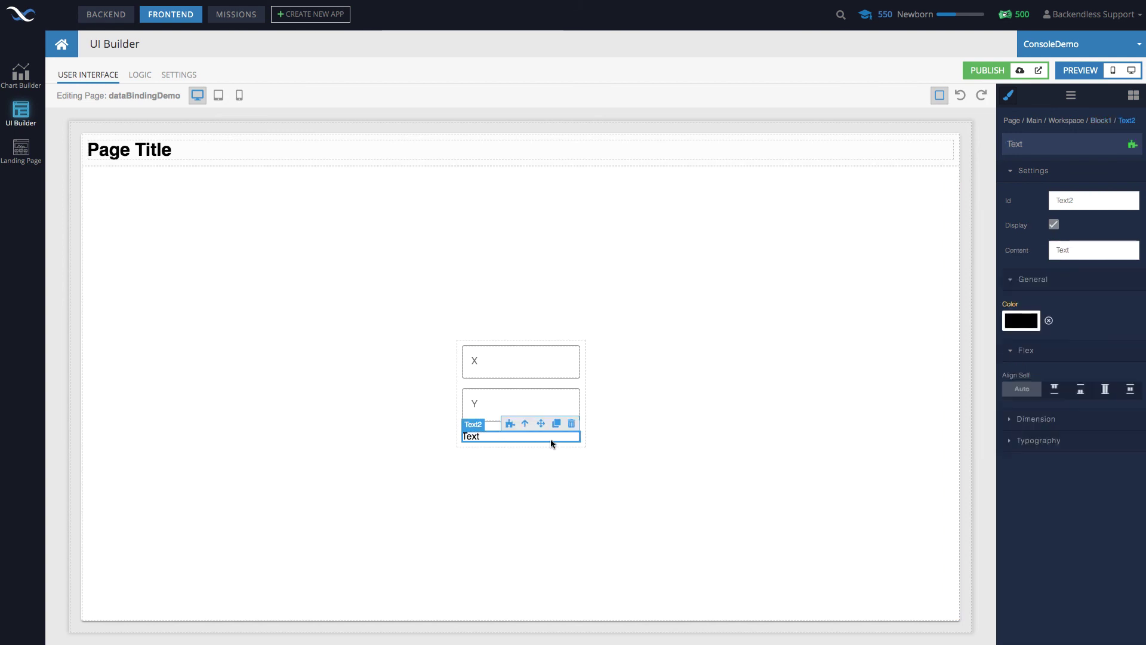
left_click(509, 424)
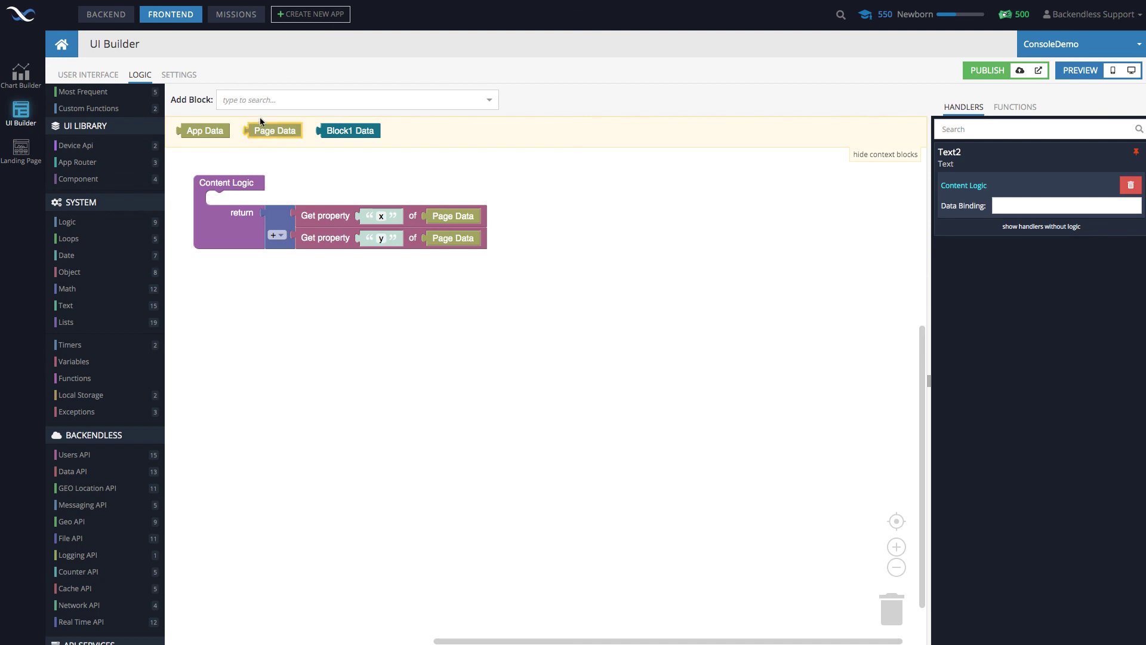
left_click(88, 75)
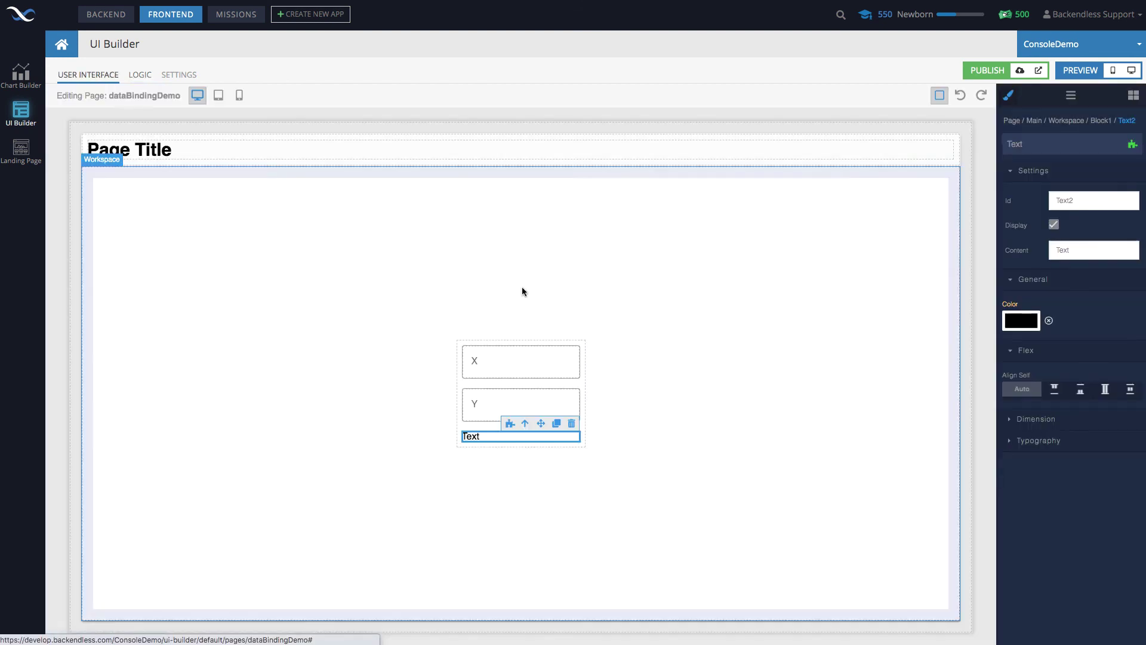
In the text component's content logic, replace Page Data with Block1 Data as the source of property x and delete the displaced block.
left_click(583, 423)
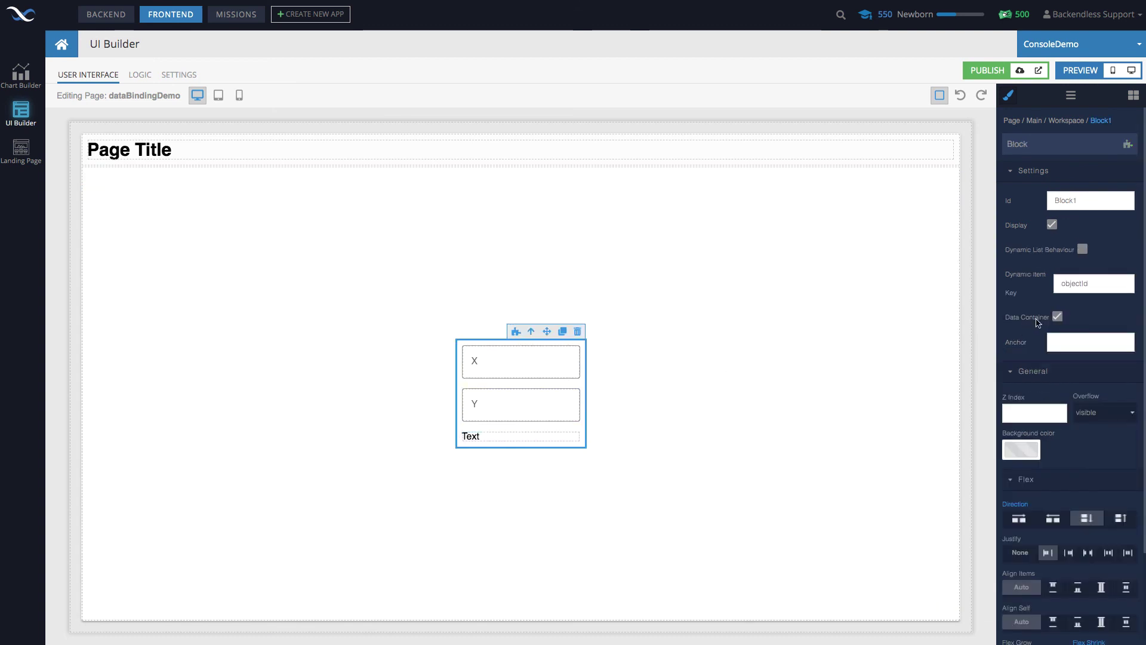
left_click(539, 436)
left_click(509, 425)
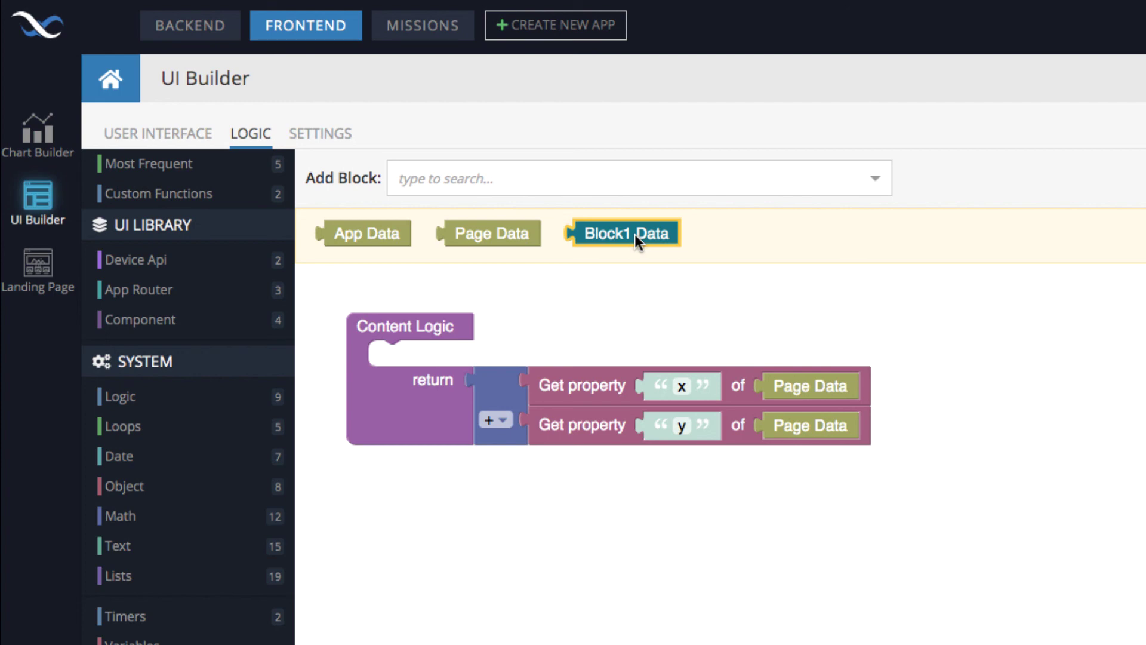
left_click_drag(657, 243, 832, 393)
left_click(832, 408)
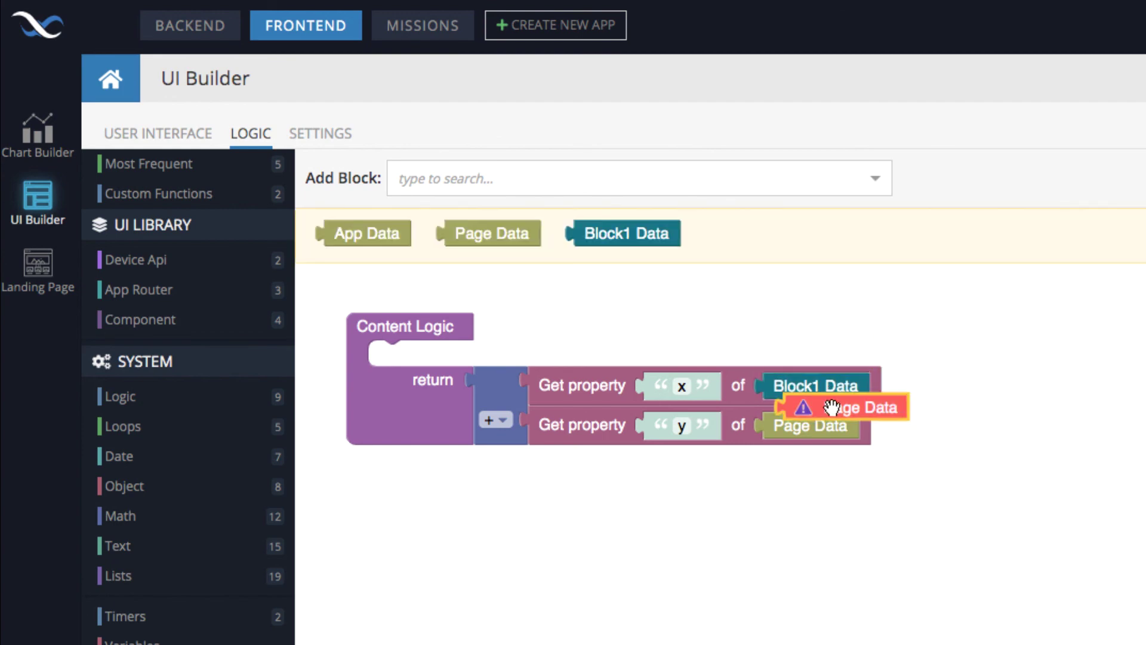
key("Delete")
Replace Page Data with Block1 Data as the source of property y and delete the displaced block.
left_click_drag(596, 227, 793, 426)
left_click(838, 445)
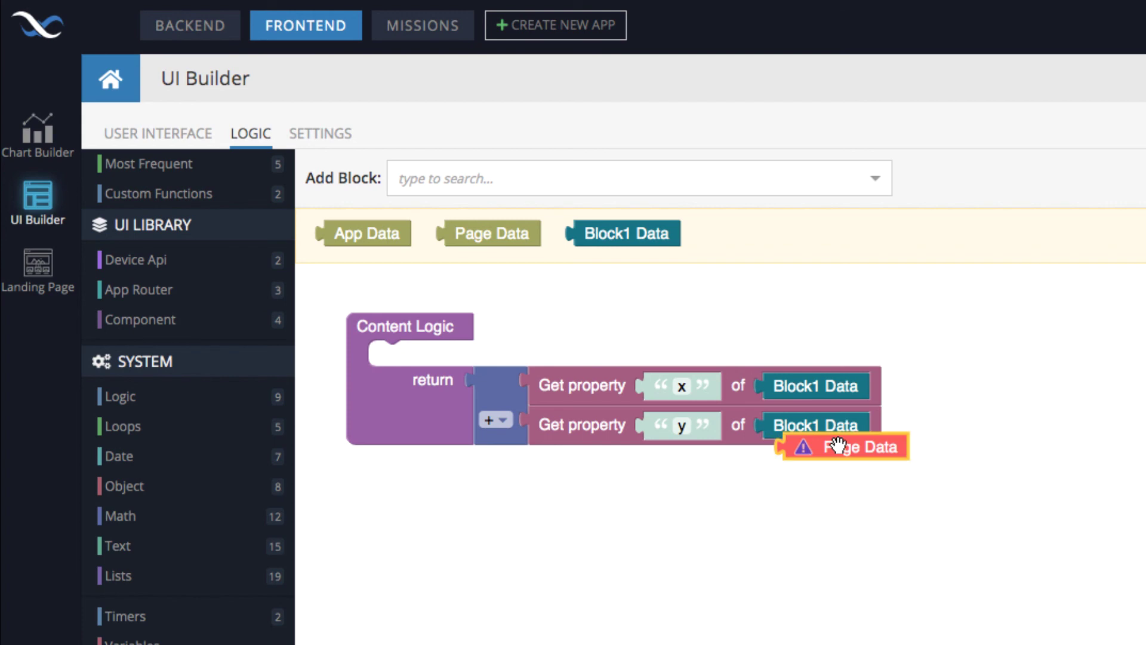
key("Delete")
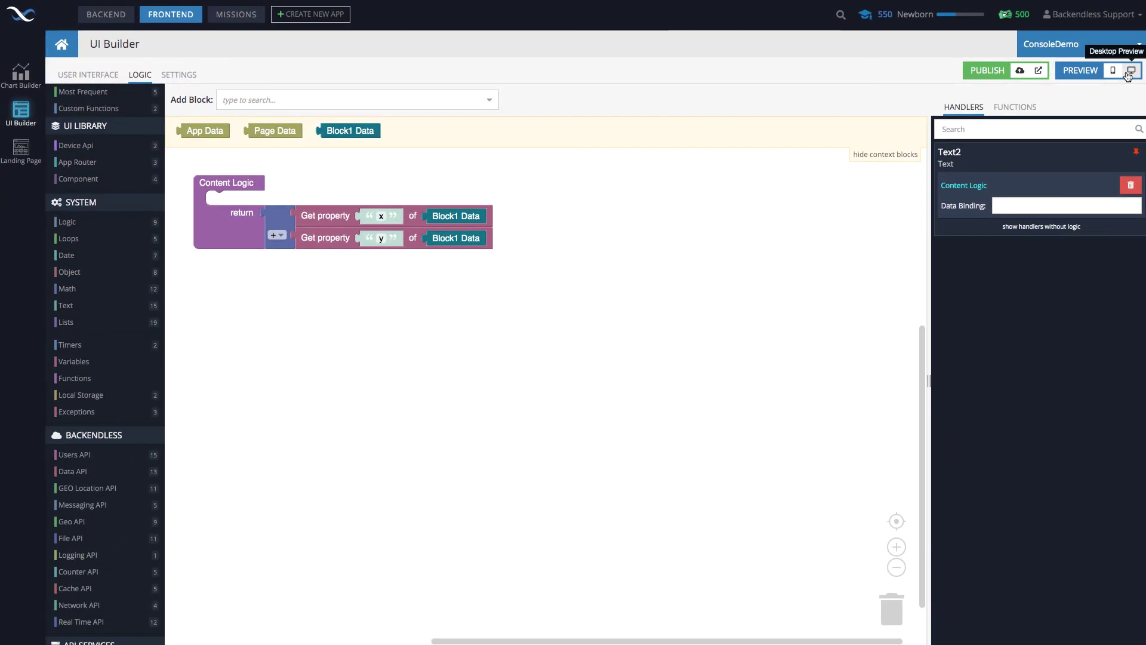
Preview the page on desktop, test the sum with X 123 and Y 123123, and return to the page layout.
left_click(1128, 72)
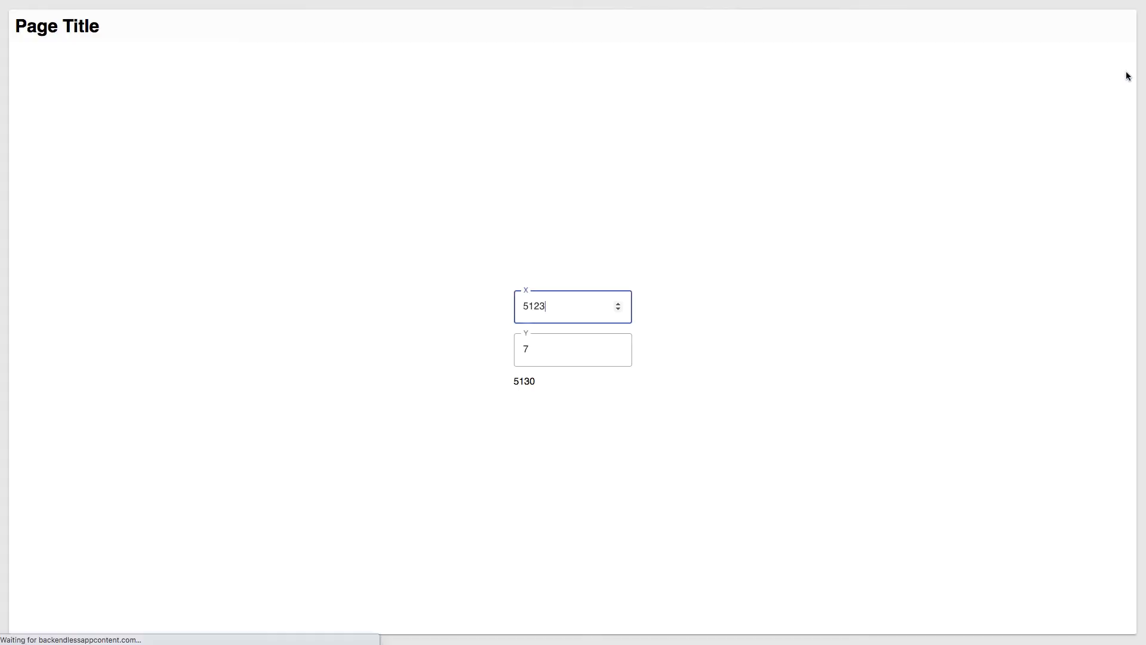
left_click(524, 295)
type("123")
left_click(537, 350)
type("12")
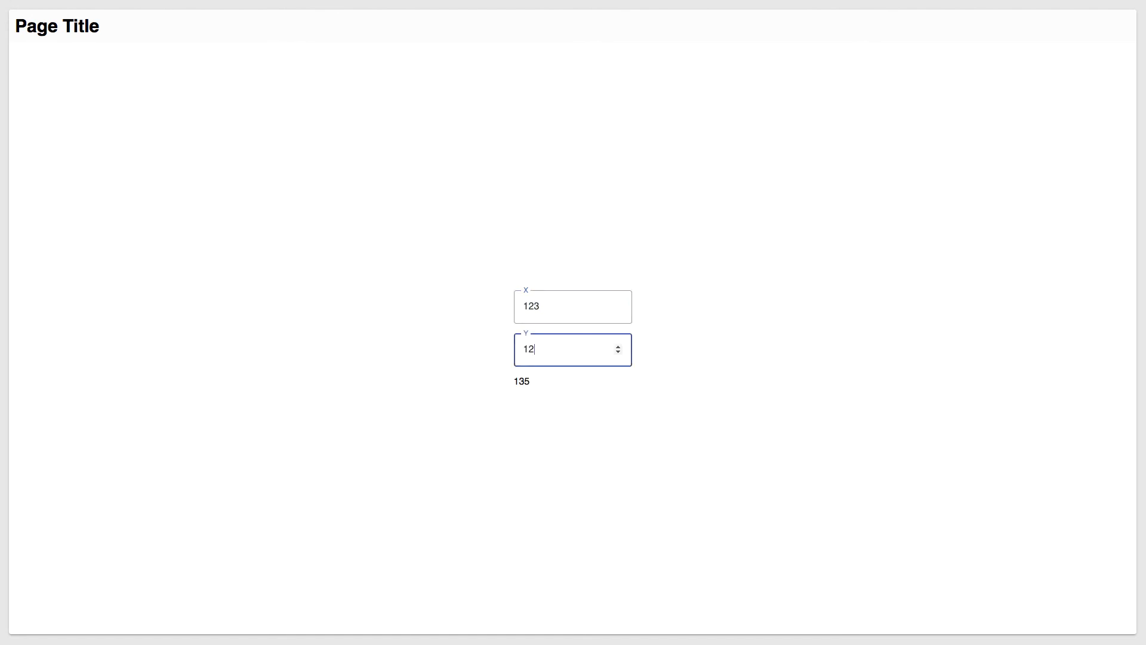
type("3123")
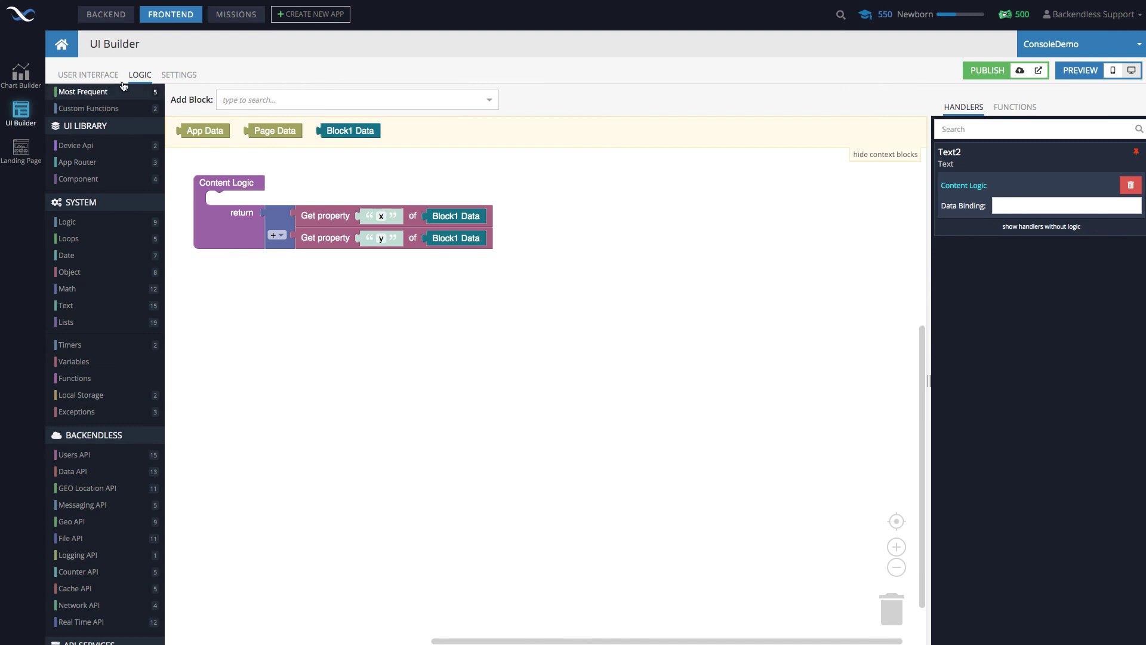
left_click(88, 75)
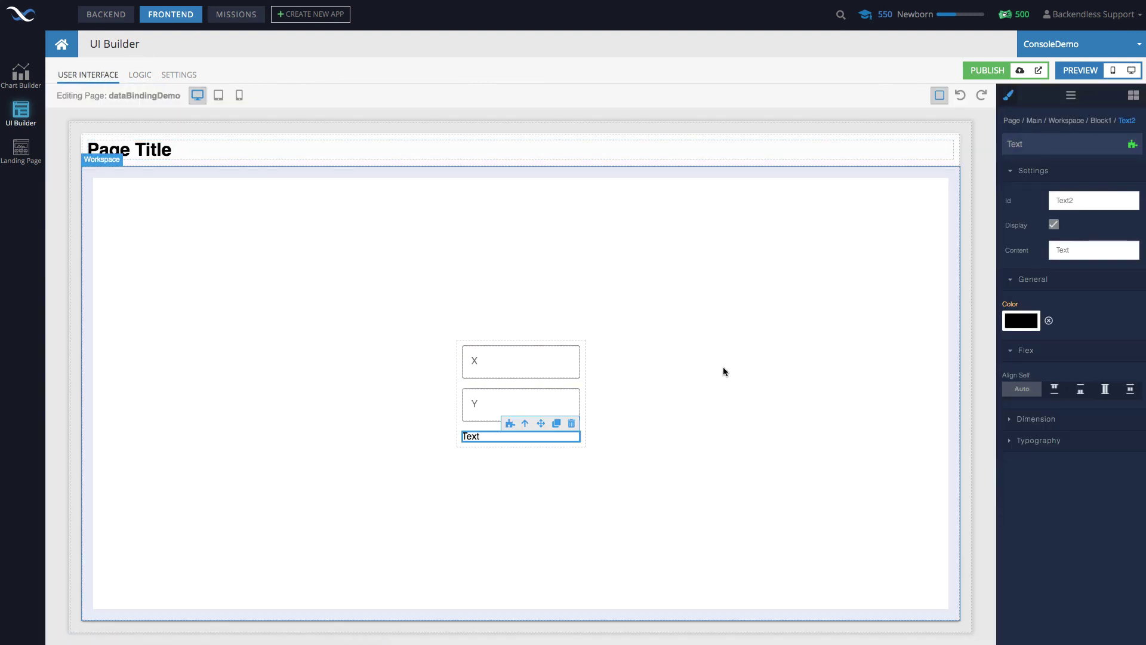